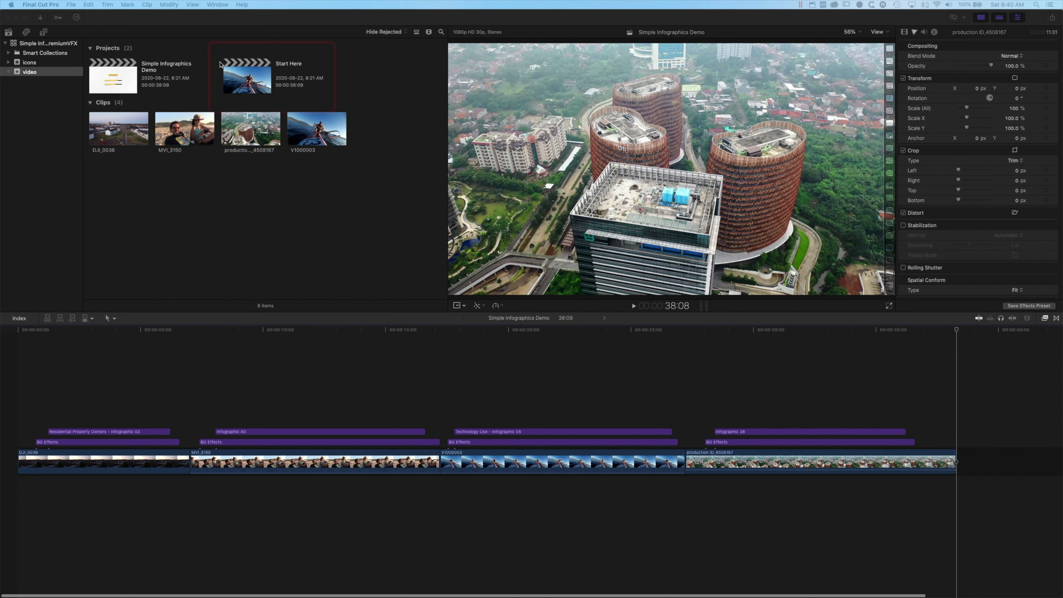
Step: Open the Start Here project, skim through its clips and return the playhead to the start
double_click(258, 83)
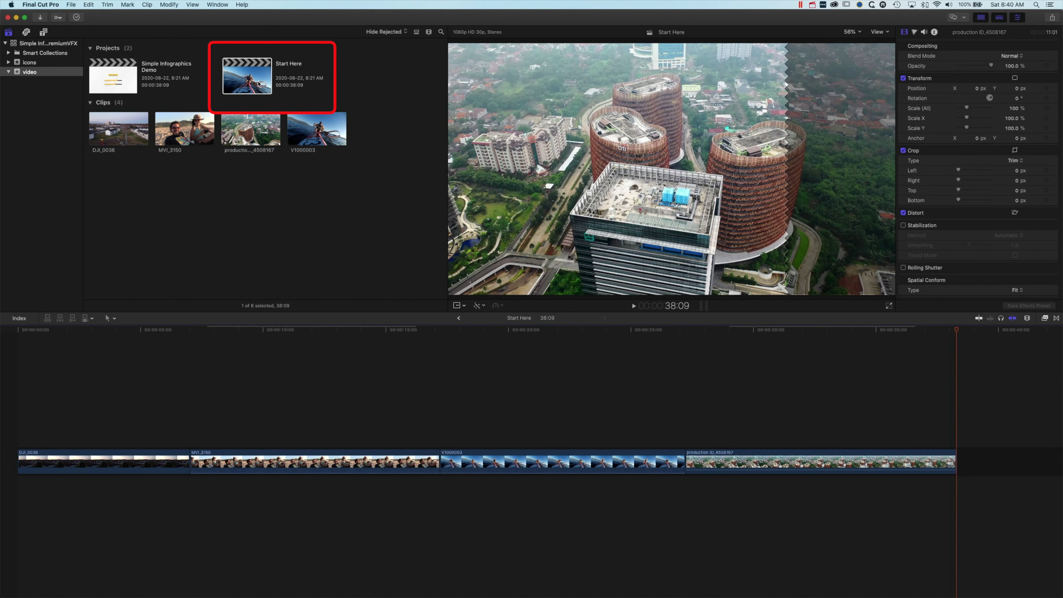
drag(40, 331, 768, 361)
drag(600, 351, 18, 333)
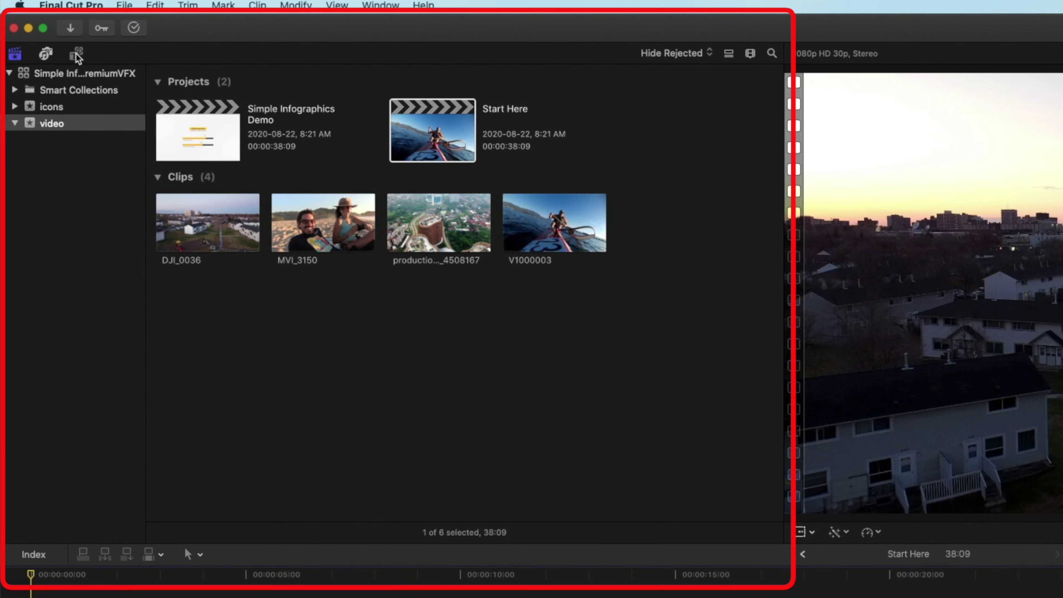
Step: Show the titles in the PremiumVFX Simple Infographics category
click(77, 56)
drag(167, 239, 286, 255)
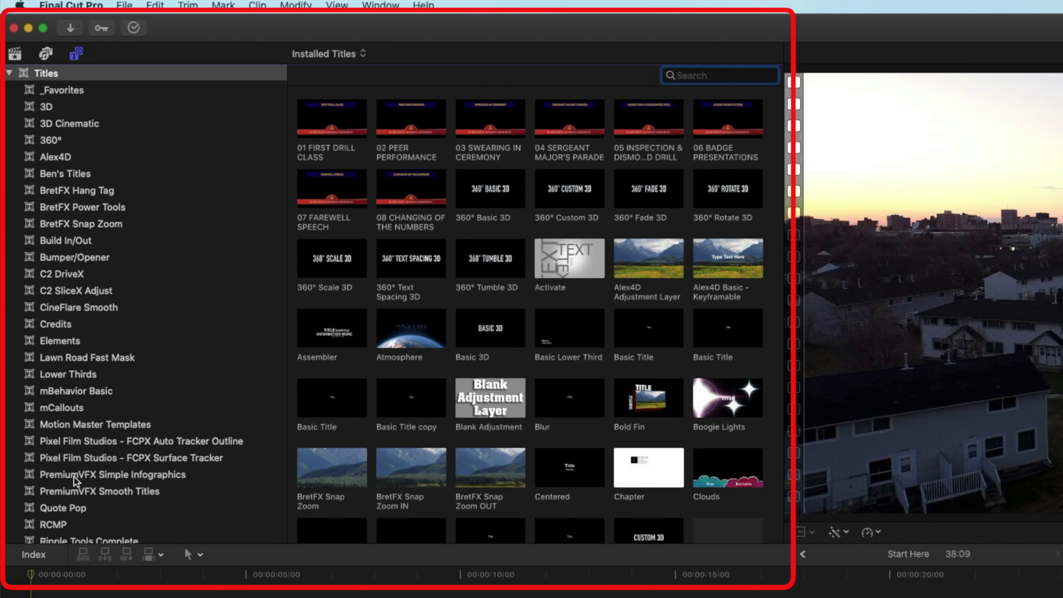
click(118, 475)
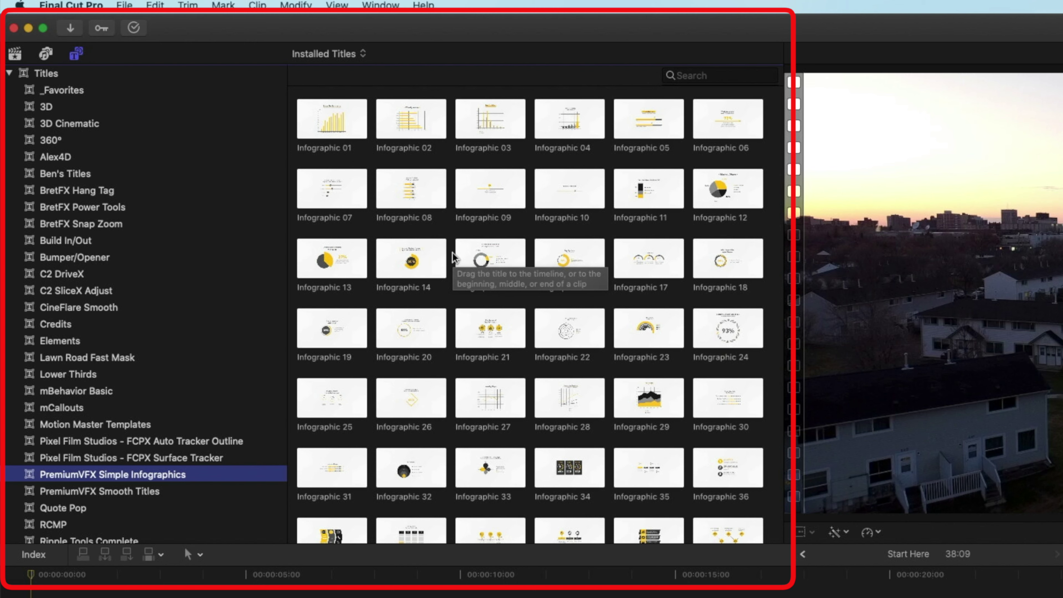
scroll(454, 257, down, 1)
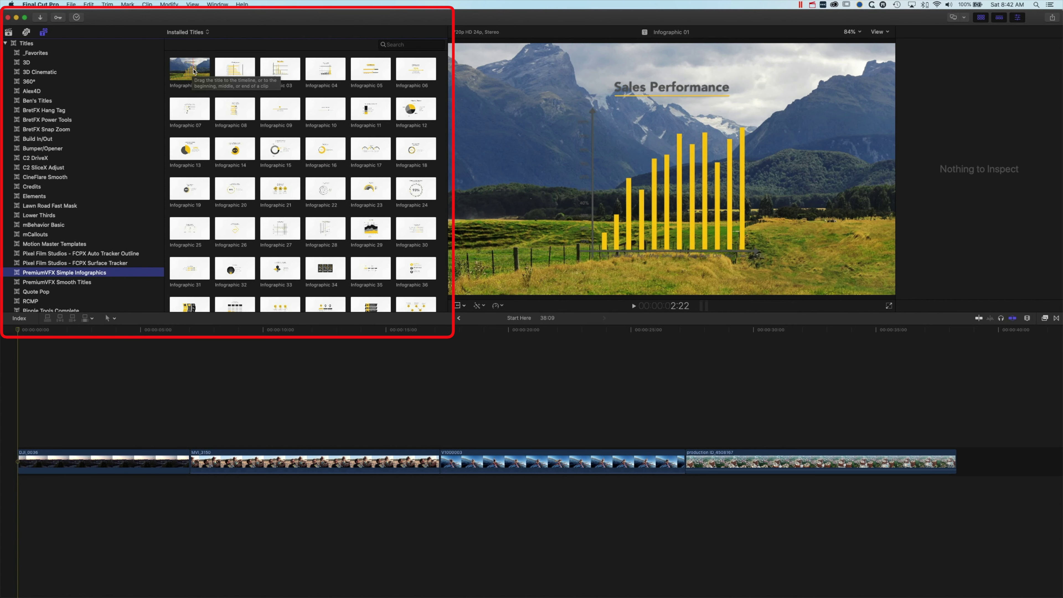
Step: Add the Infographic 03 title above the DJI_0036 clip near its start, show its parameters and park the playhead over it
click(250, 73)
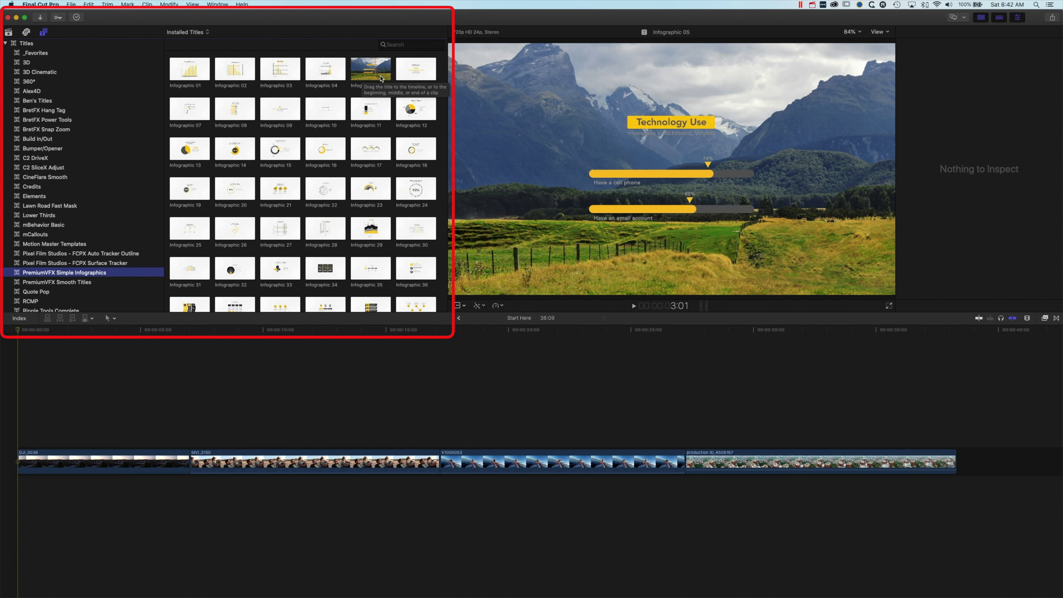
click(278, 71)
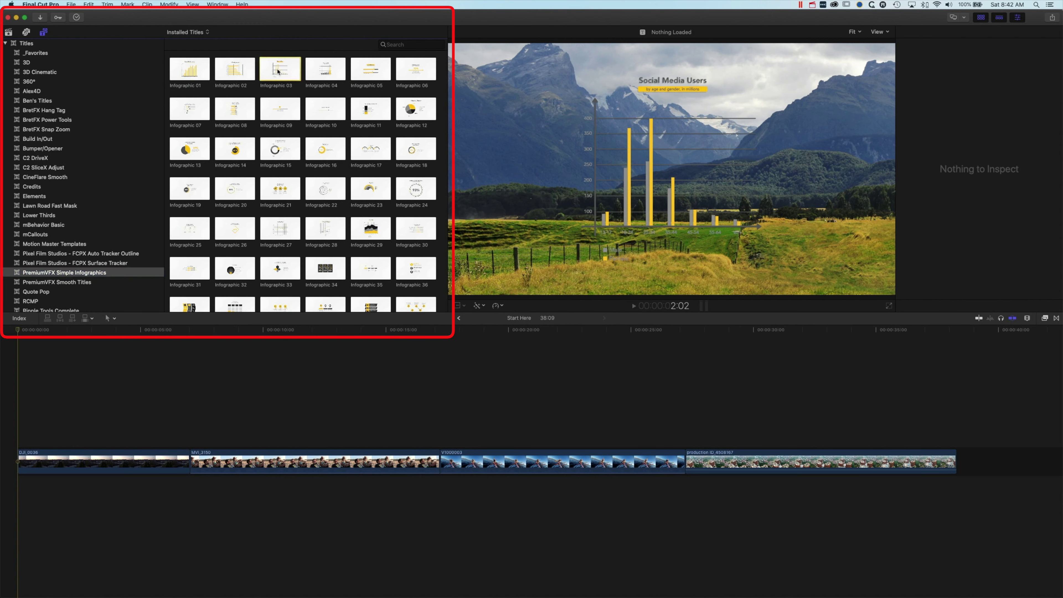
drag(275, 70, 37, 439)
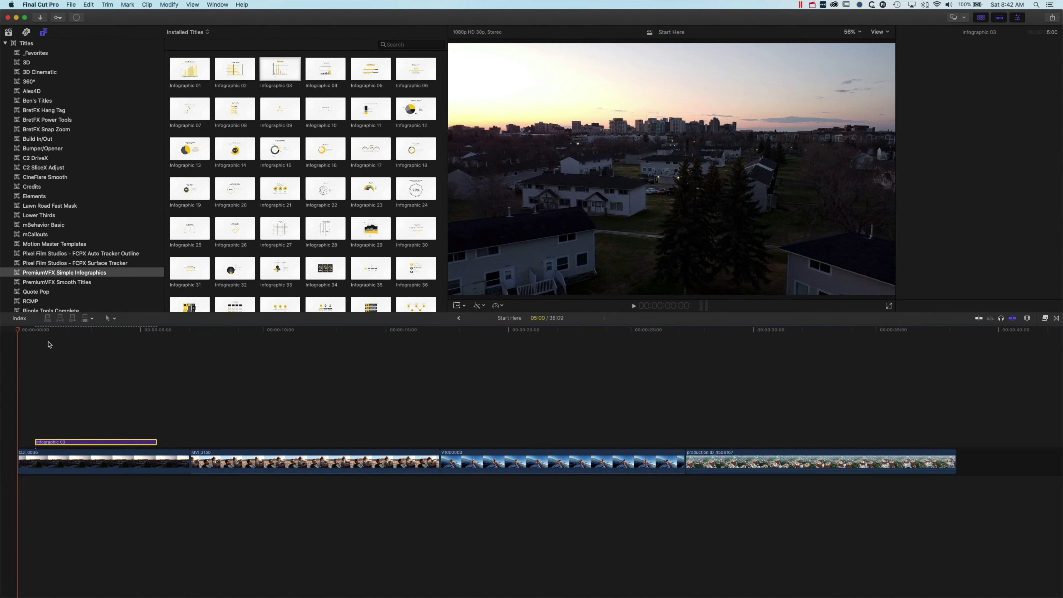
click(53, 330)
key(cmd+4)
drag(53, 331, 104, 337)
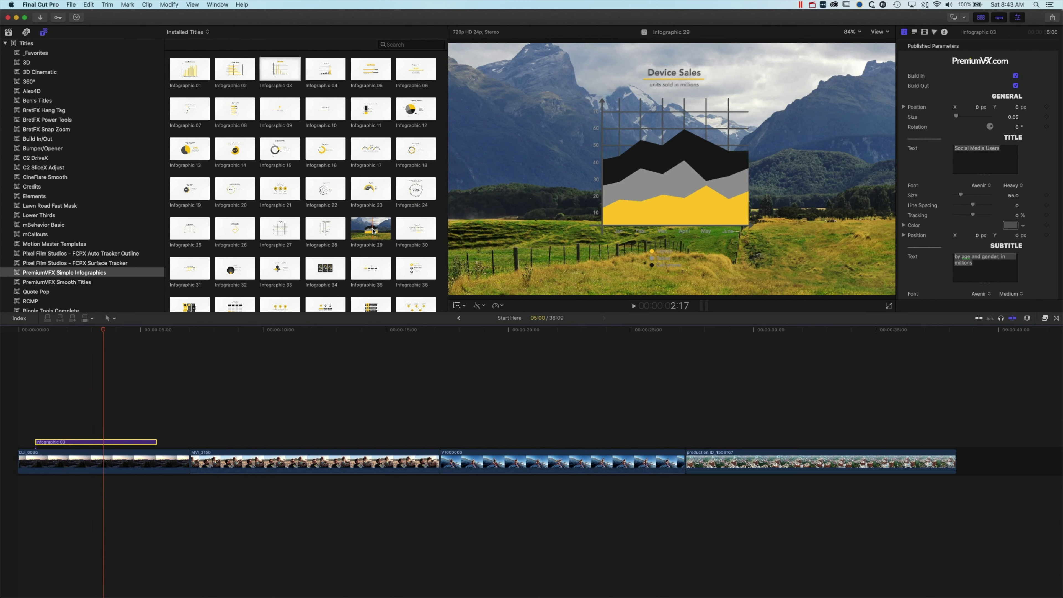
Step: Add the BG Effects title beneath the infographic, starting slightly before it, and extend it to a duration of 5:15
scroll(364, 228, down, 3)
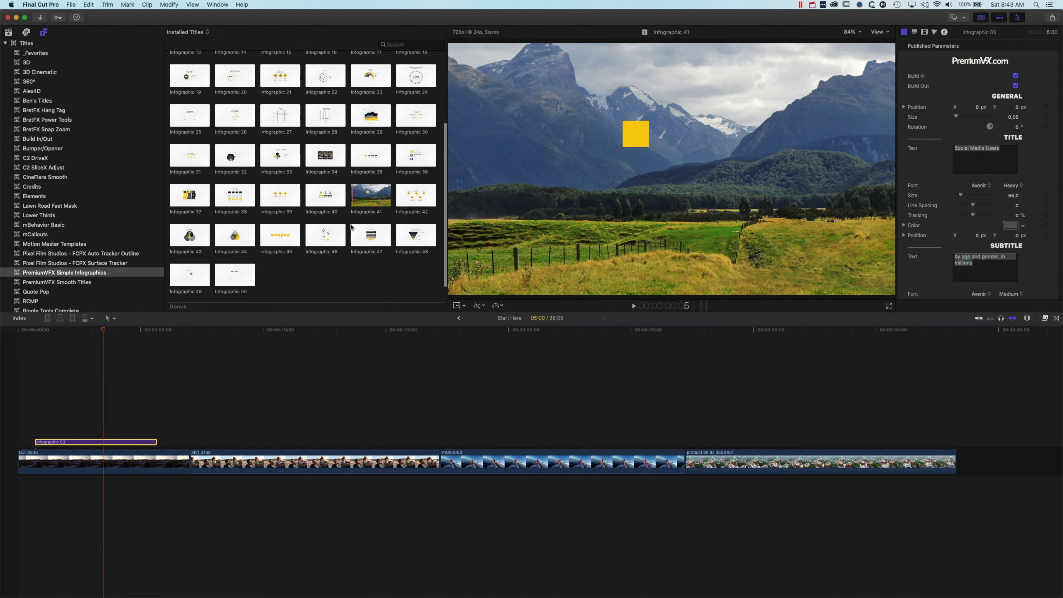
scroll(272, 252, down, 2)
click(192, 286)
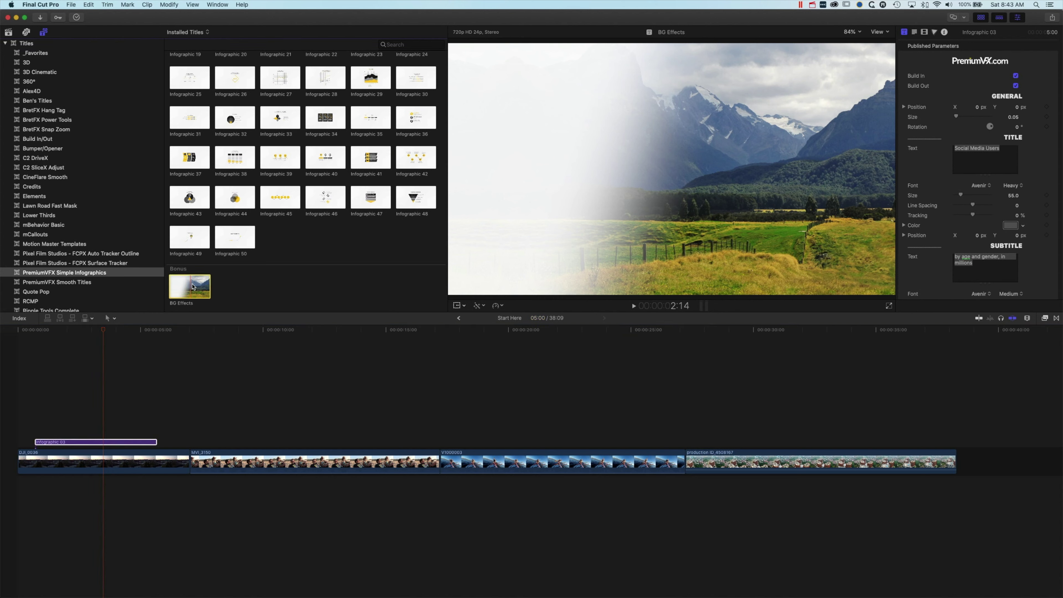
drag(185, 289, 31, 443)
drag(152, 443, 162, 442)
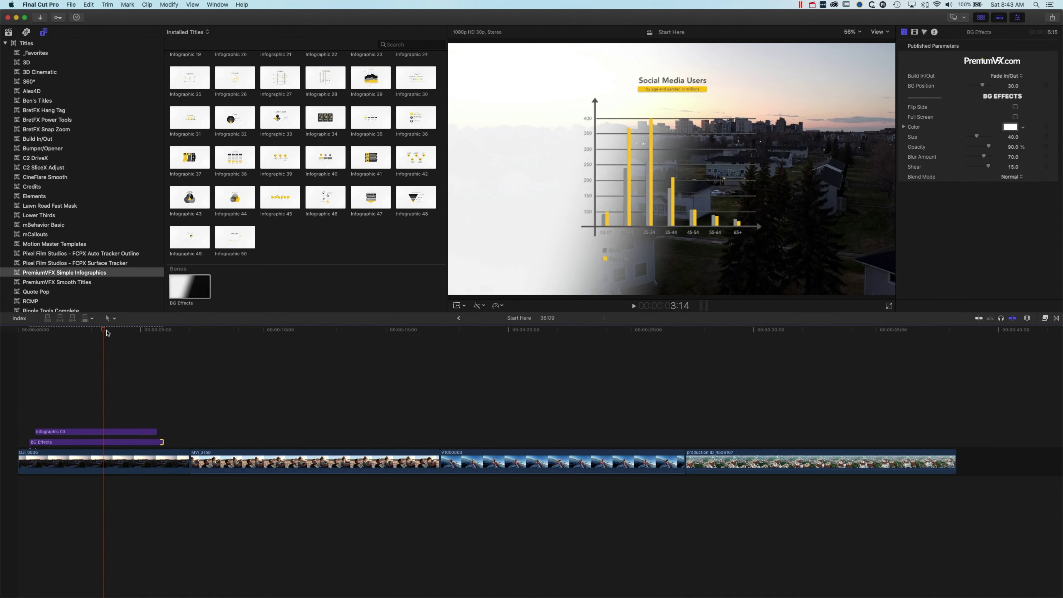
Step: With the playhead at 2:28, move the infographic on the canvas to about X -0.45 px, over the white background
drag(104, 330, 90, 331)
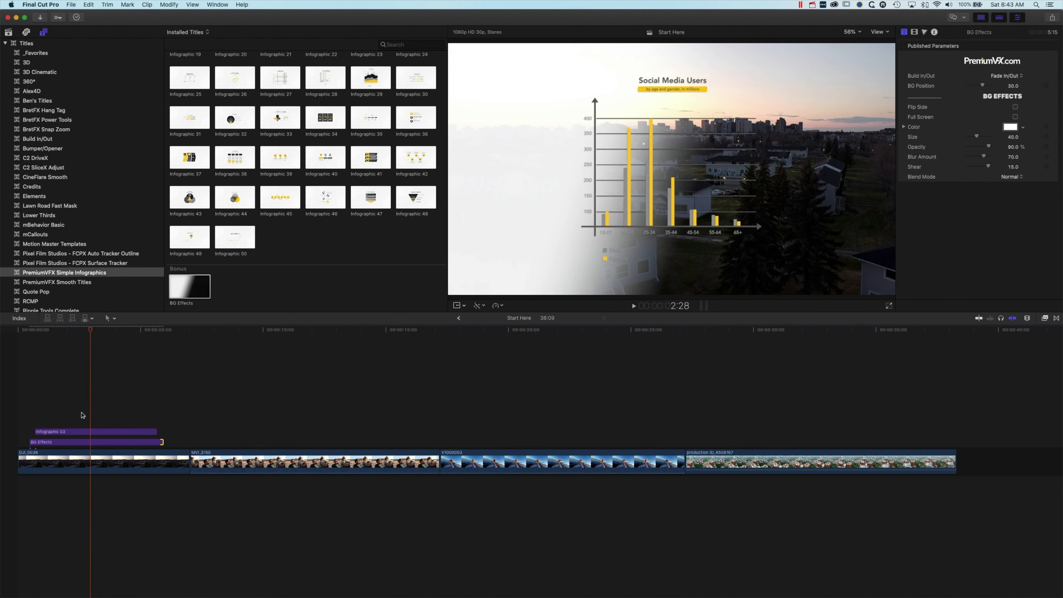
click(86, 432)
drag(674, 172, 559, 170)
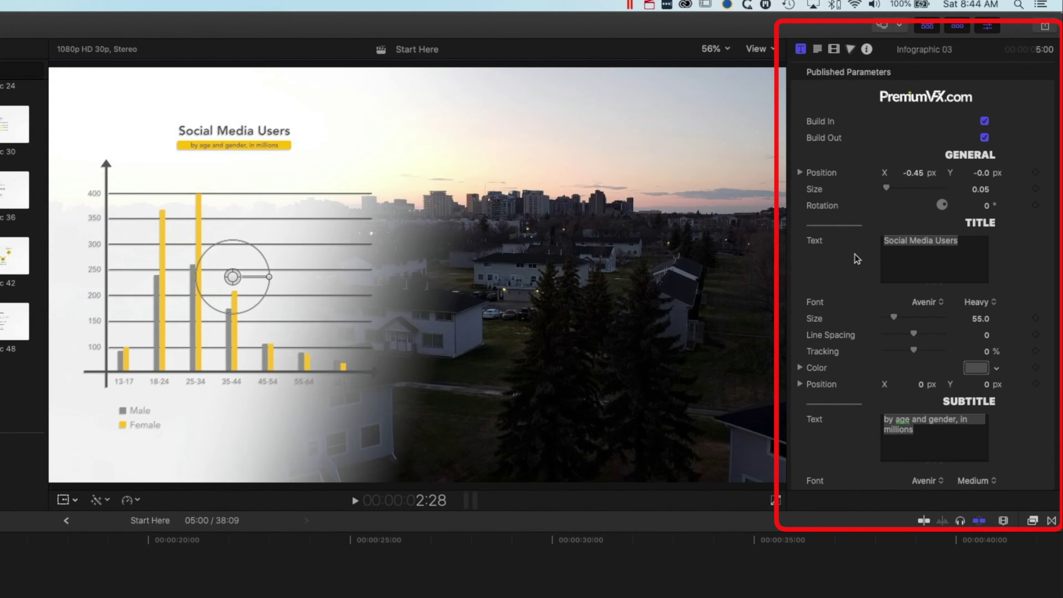
Step: Change the infographic's title text to "Residential Property Owners"
scroll(937, 158, down, 2)
scroll(856, 257, down, 4)
scroll(892, 233, up, 5)
click(967, 242)
key(super+a)
text(Residential Property )
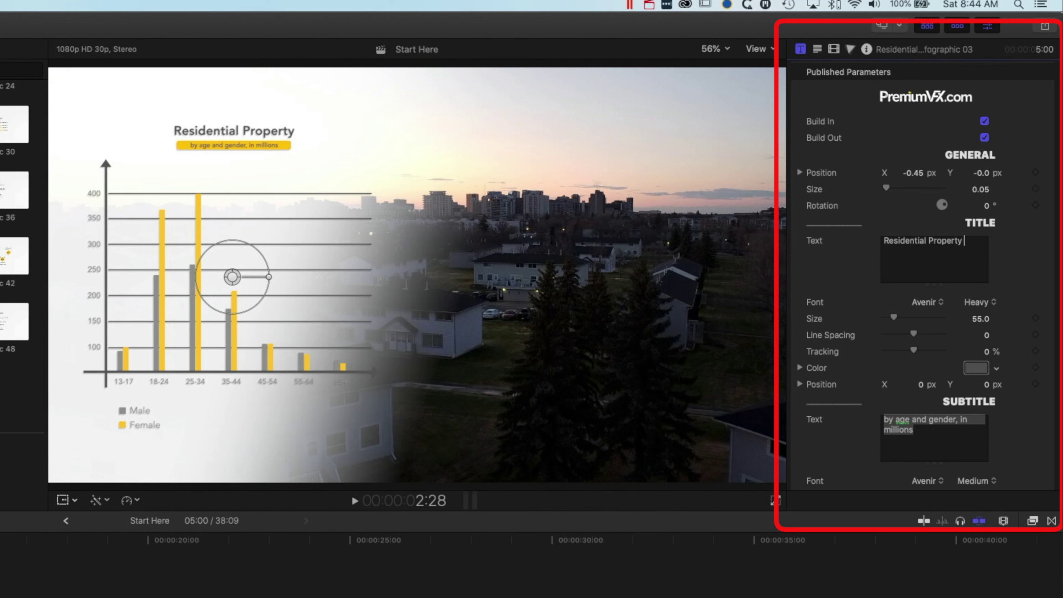
text(Owners)
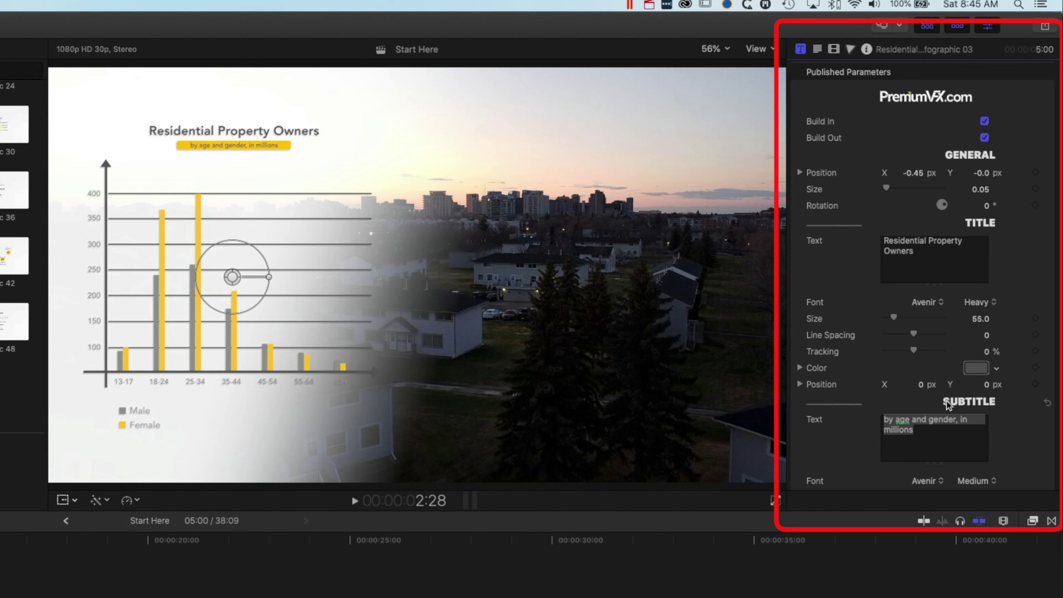
Step: Select the whole subtitle text and look through the subtitle, rectangle and chart parameters
scroll(946, 405, down, 2)
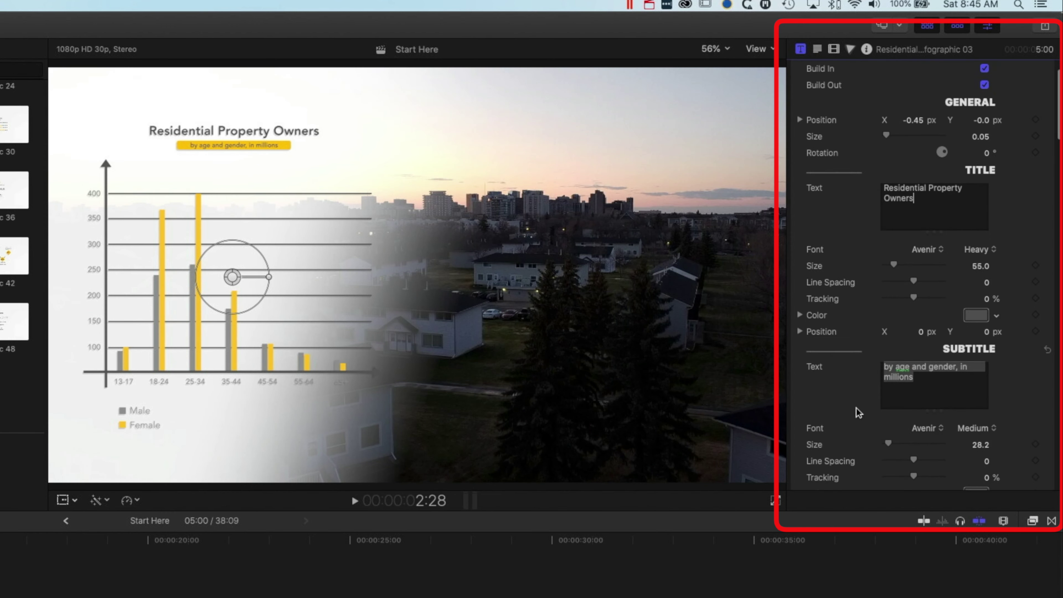
click(913, 376)
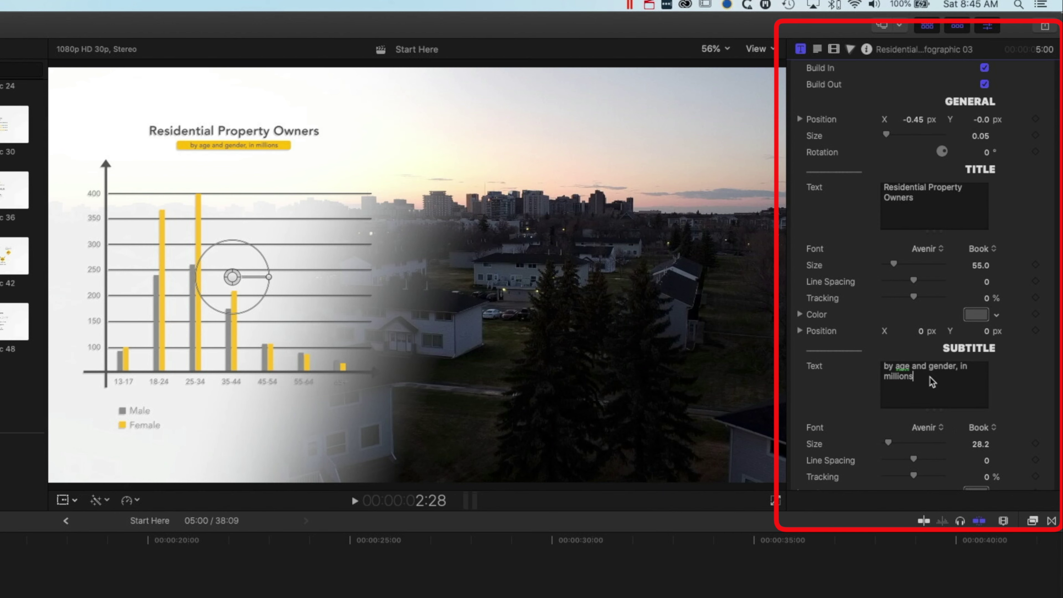
drag(932, 378, 865, 364)
scroll(862, 374, down, 7)
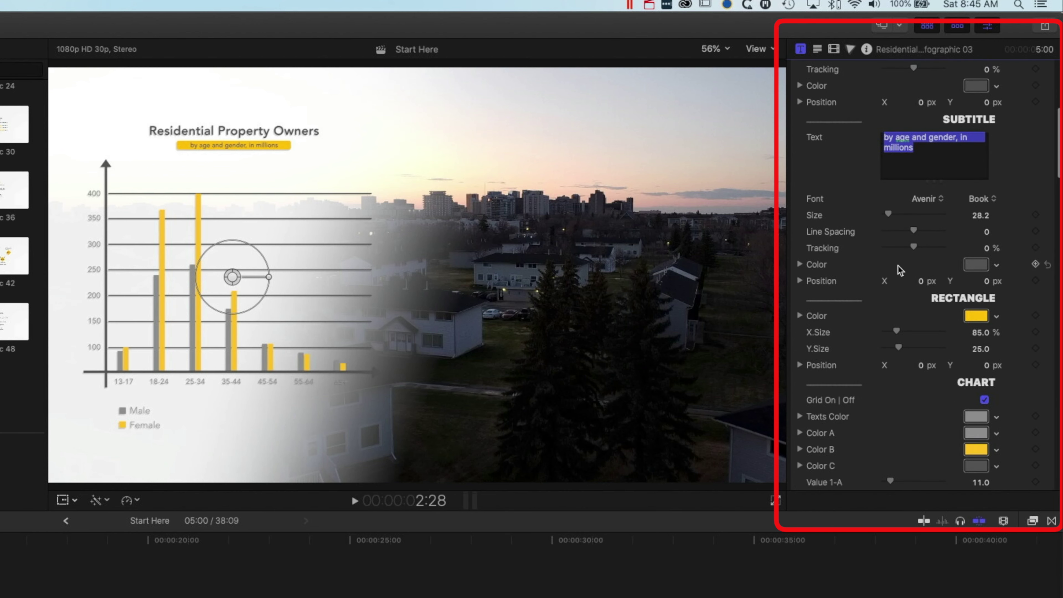
scroll(855, 381, down, 6)
scroll(856, 380, down, 3)
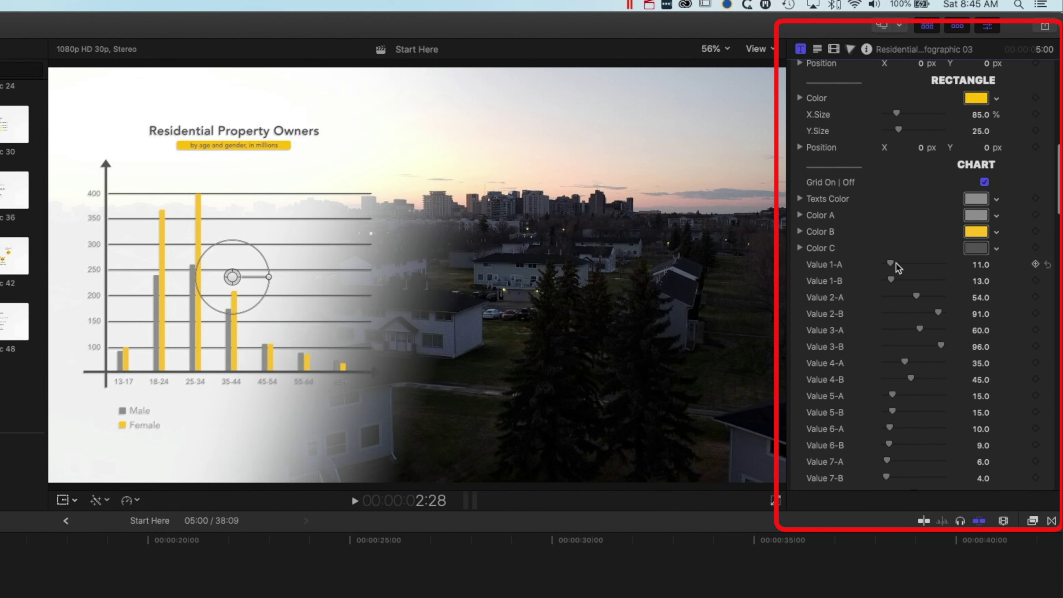
Step: Set the chart's Value 1-A to 27 and Value 1-B to 52
mouse_move(891, 259)
mouse_down()
mouse_move(906, 260)
mouse_move(894, 259)
mouse_up()
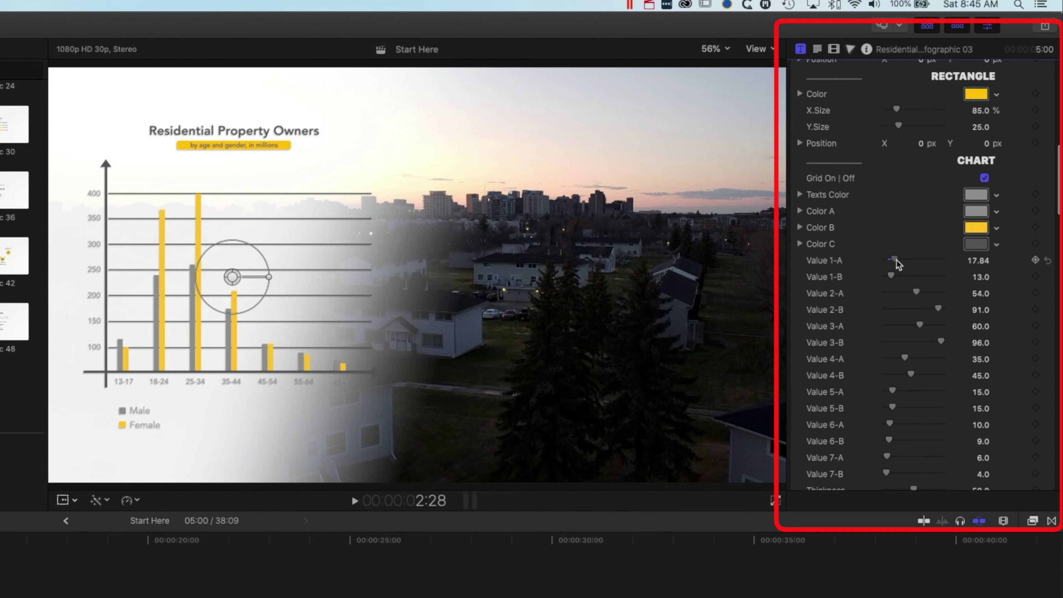
click(978, 261)
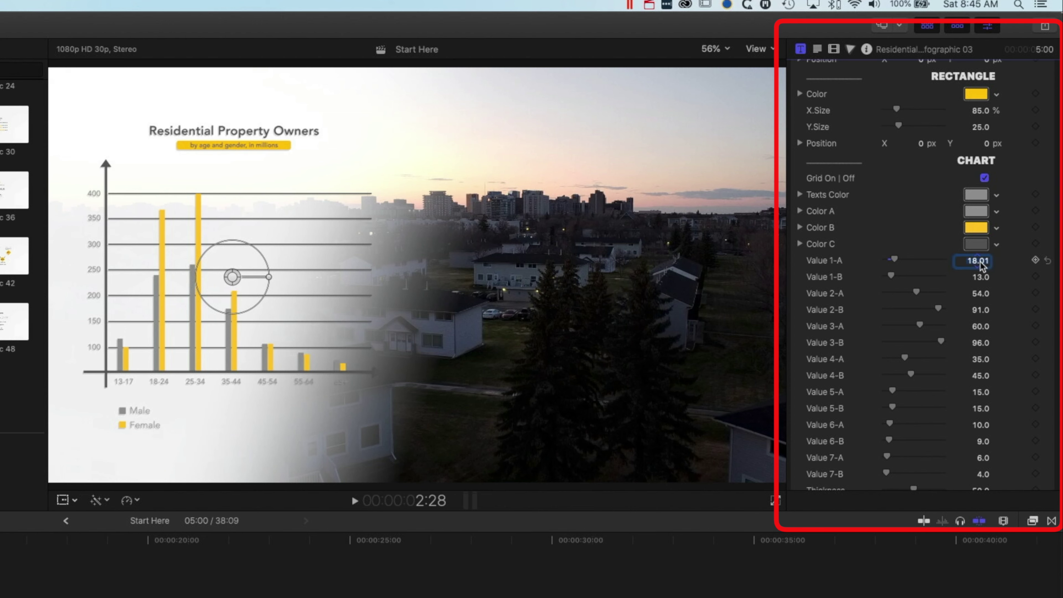
text(27)
click(979, 281)
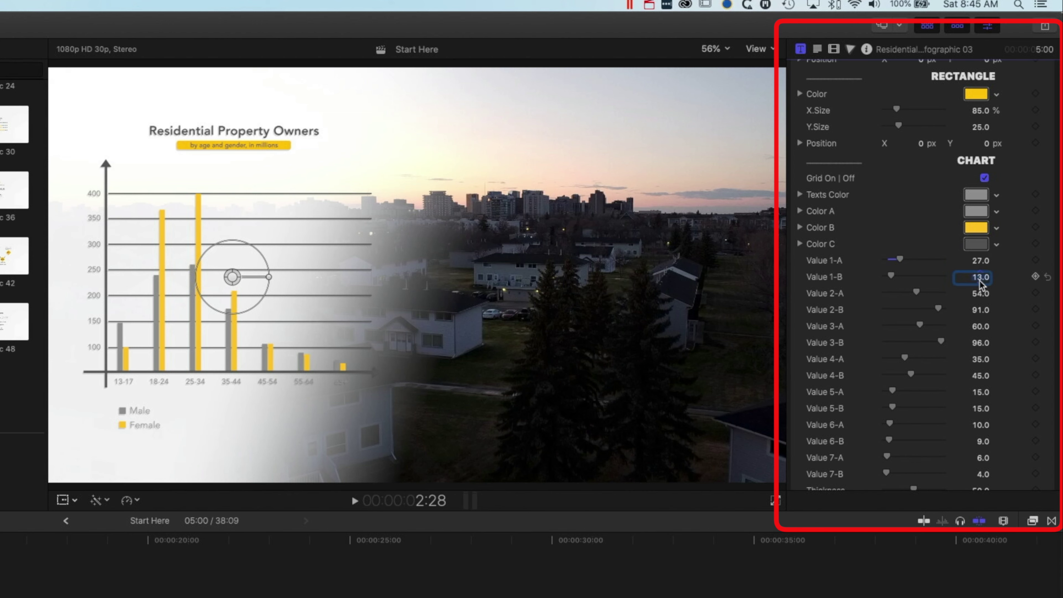
text(52)
key(Tab)
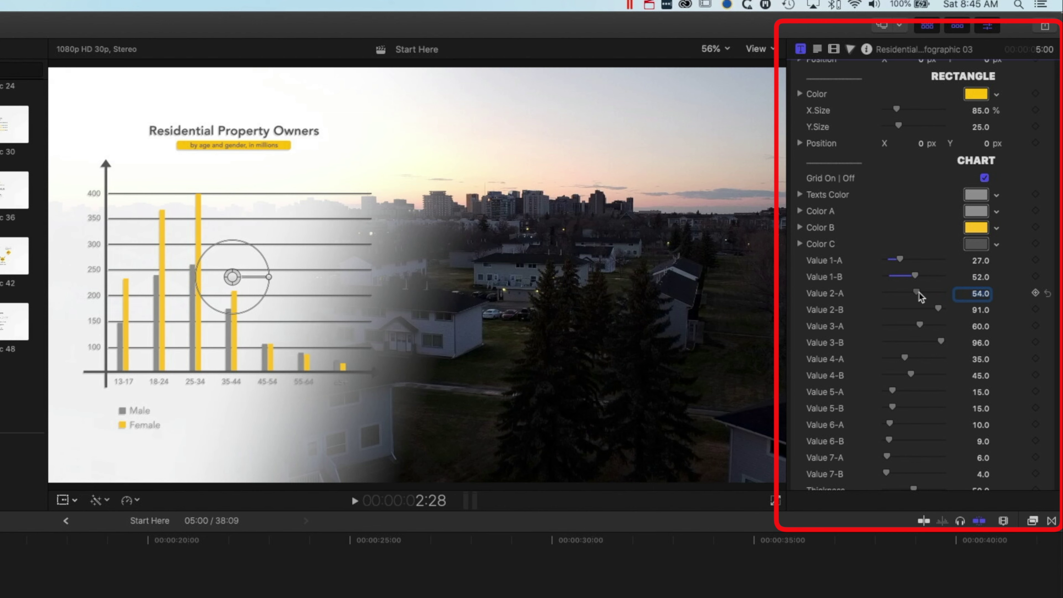
Step: Set the chart's Value 1-A to about 20.55, Value 1-B to 32.19 and Value 2-A to 48.17, and change Color B to light cyan
drag(922, 292, 894, 260)
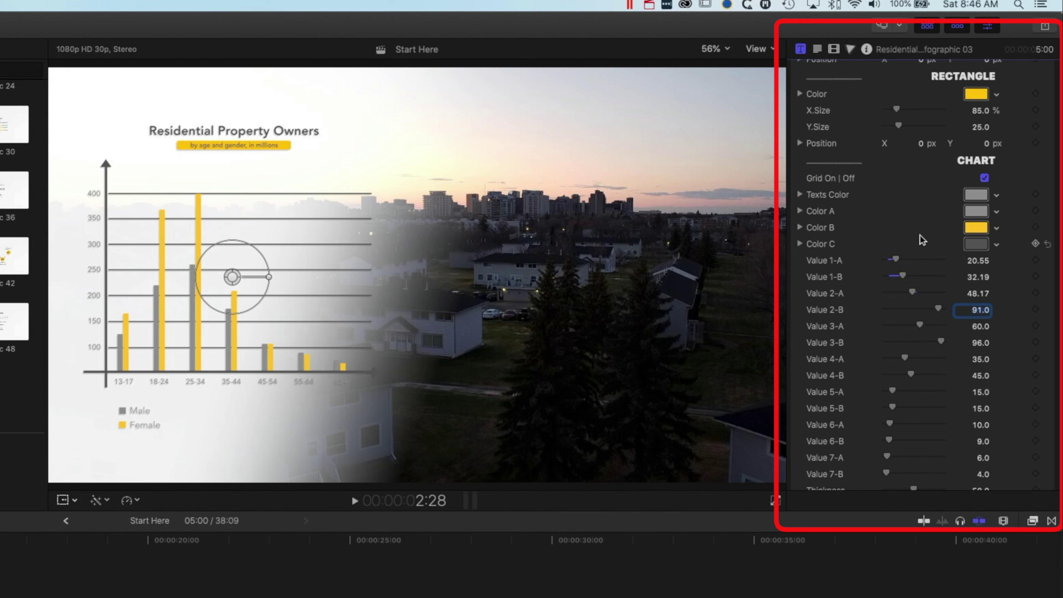
drag(997, 232, 918, 308)
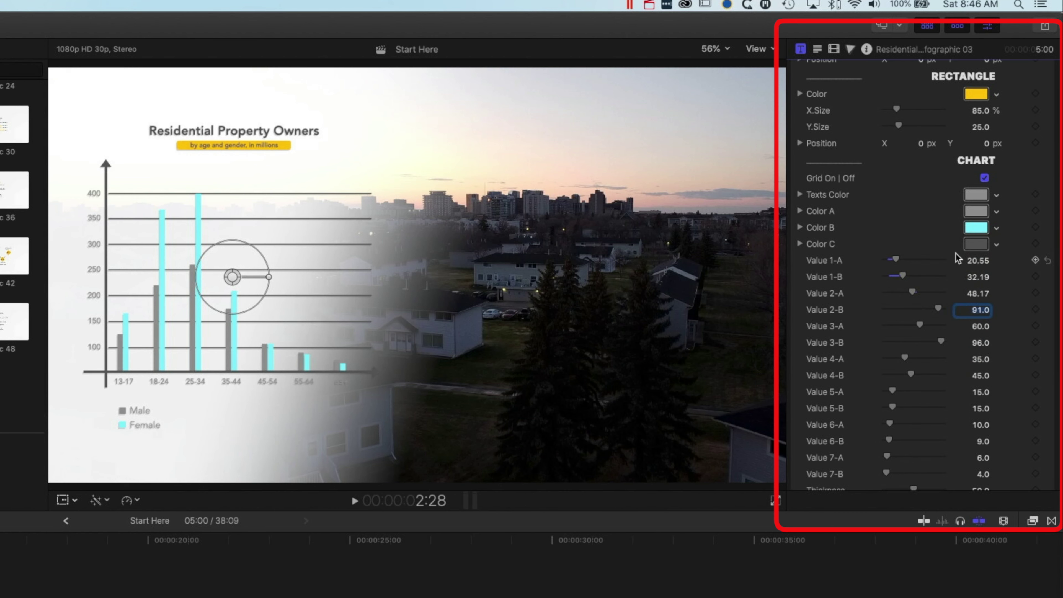
Step: Save Color B's light cyan as a swatch in the color picker and apply that swatch to the subtitle's rectangle
scroll(975, 233, up, 1)
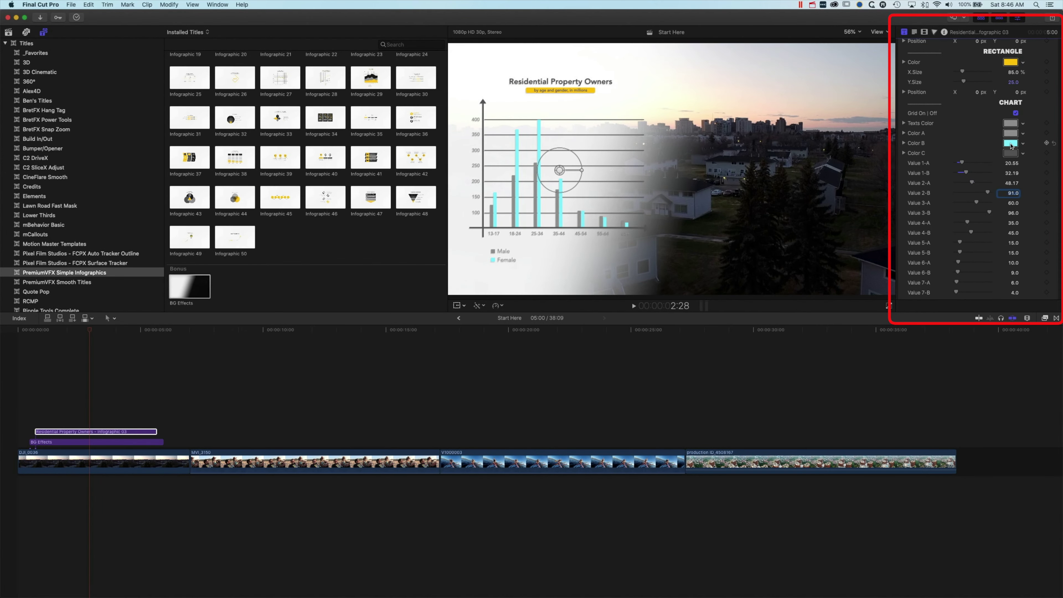
click(1011, 143)
drag(315, 324, 844, 106)
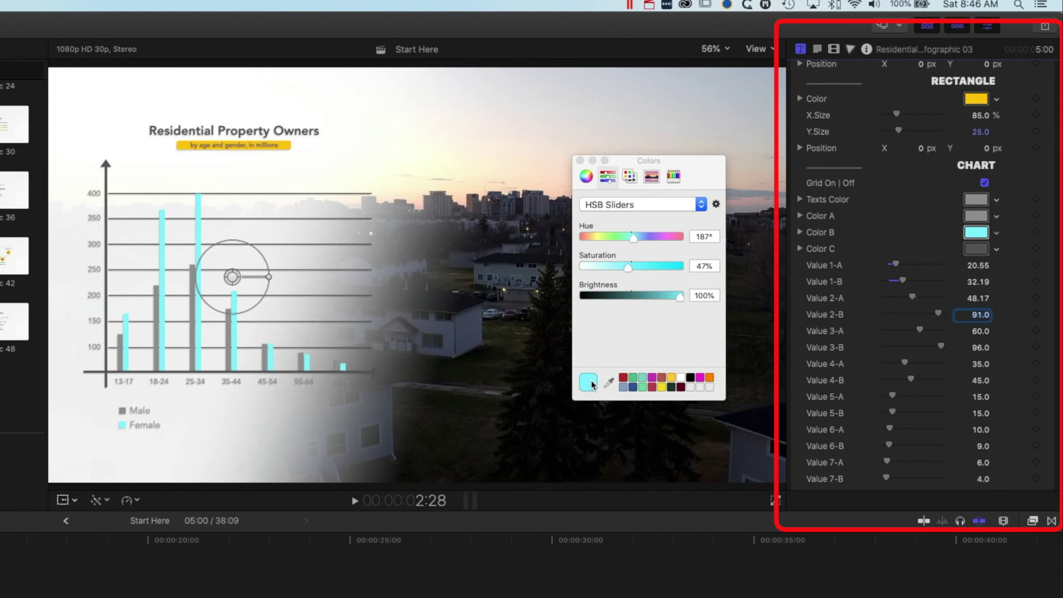
drag(587, 382, 691, 386)
click(697, 389)
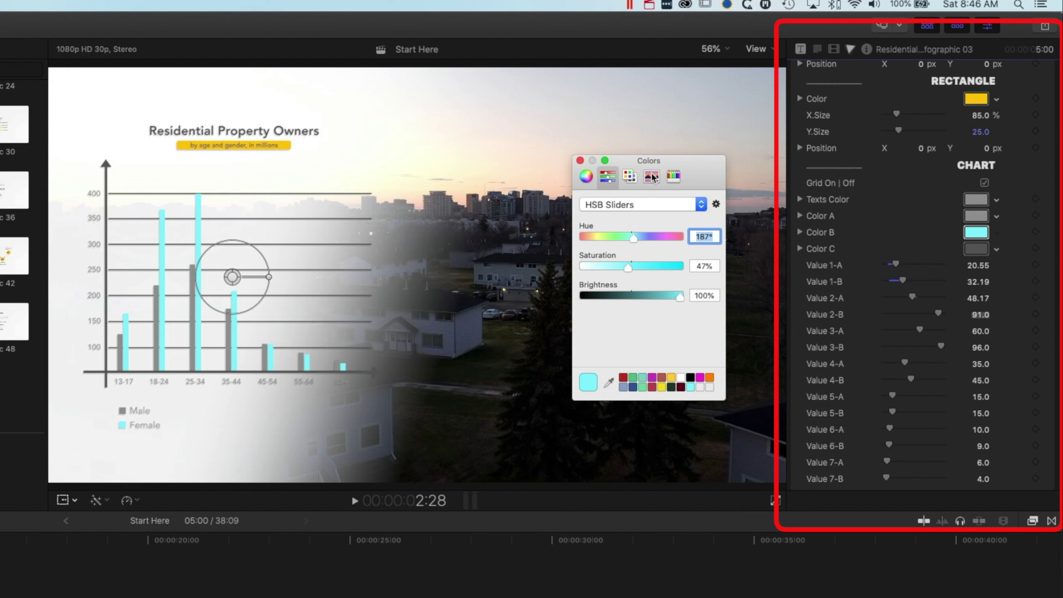
click(975, 100)
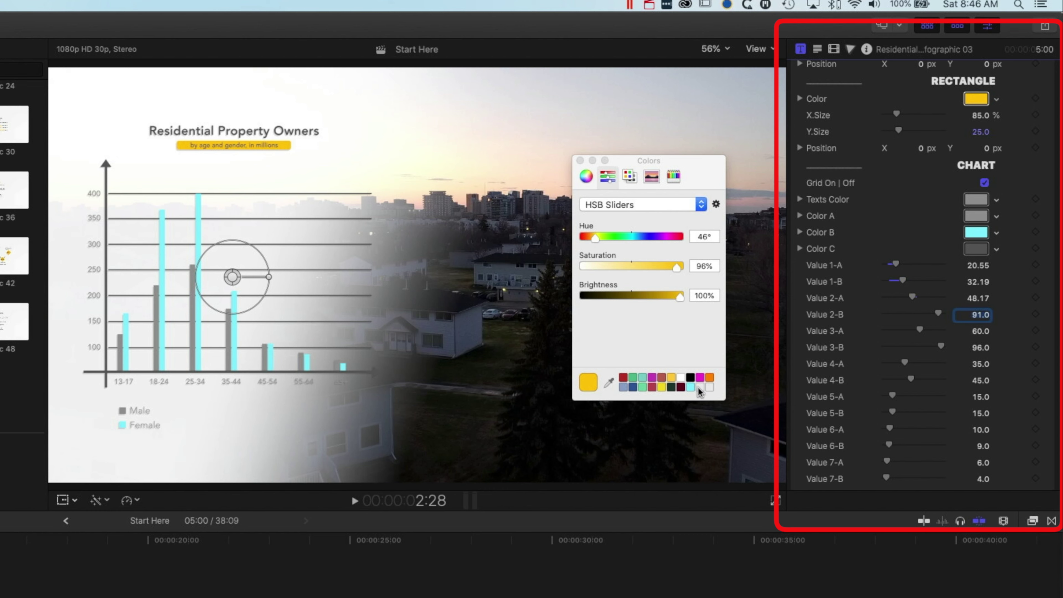
click(690, 387)
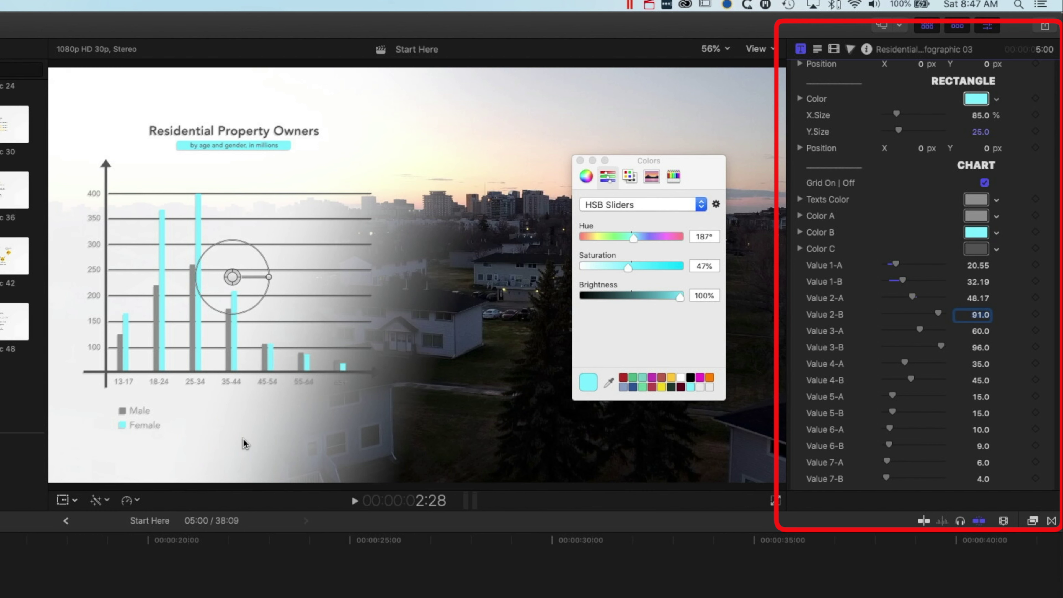
Step: Select the Female legend label on the canvas and examine the Chart Texts 1 and Chart Texts 2 parameters
mouse_move(151, 431)
mouse_down()
mouse_move(158, 438)
mouse_move(151, 431)
mouse_up()
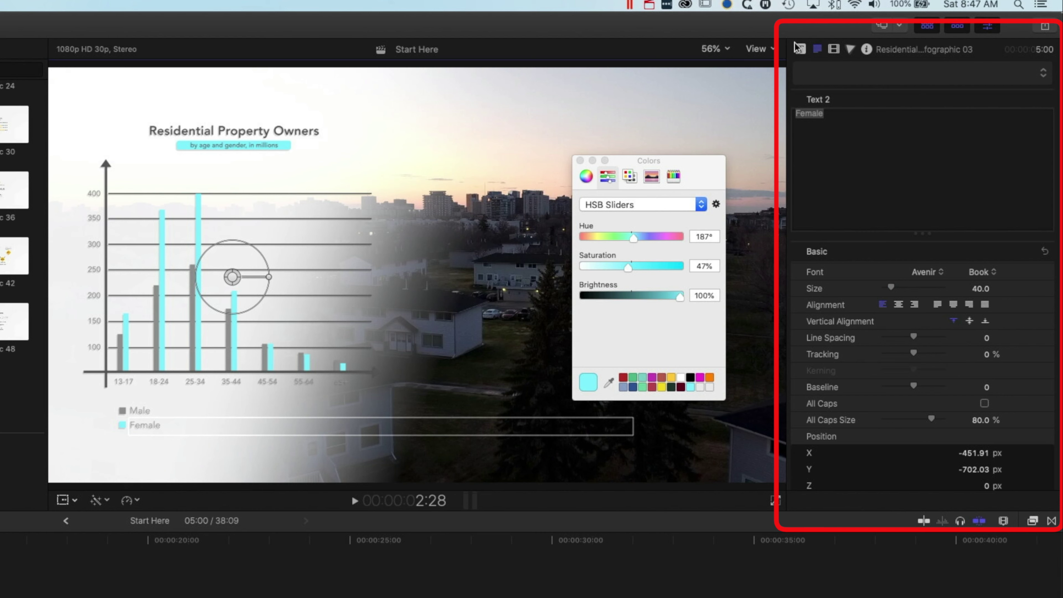
click(800, 50)
scroll(890, 290, down, 10)
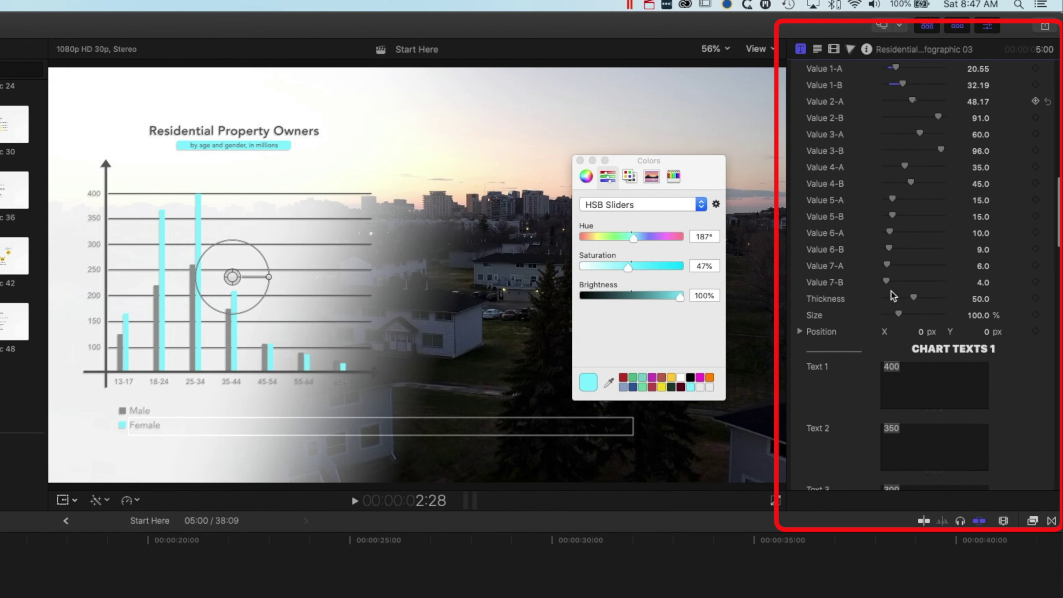
scroll(866, 320, down, 15)
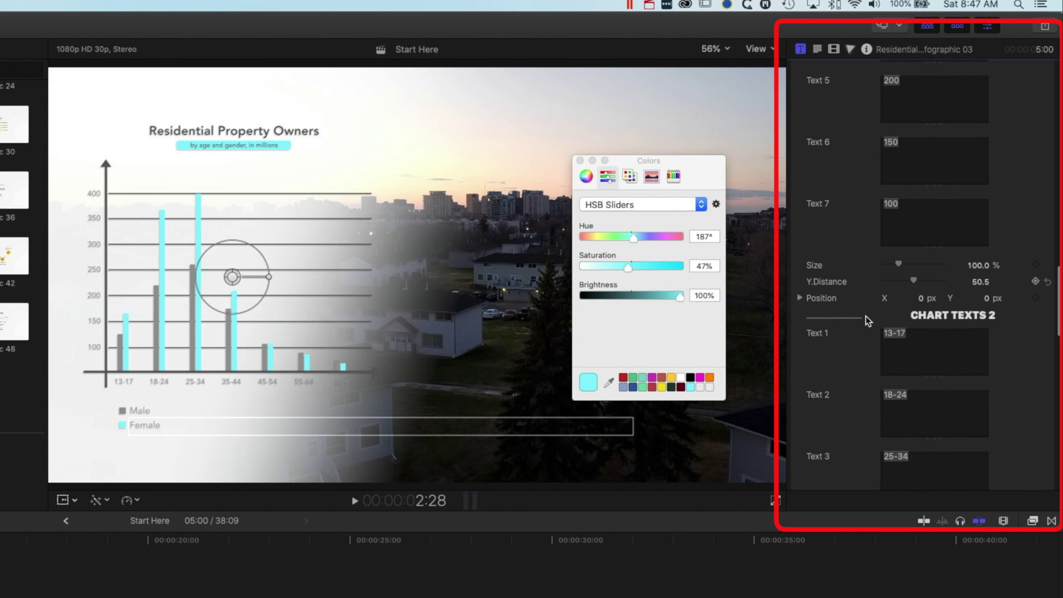
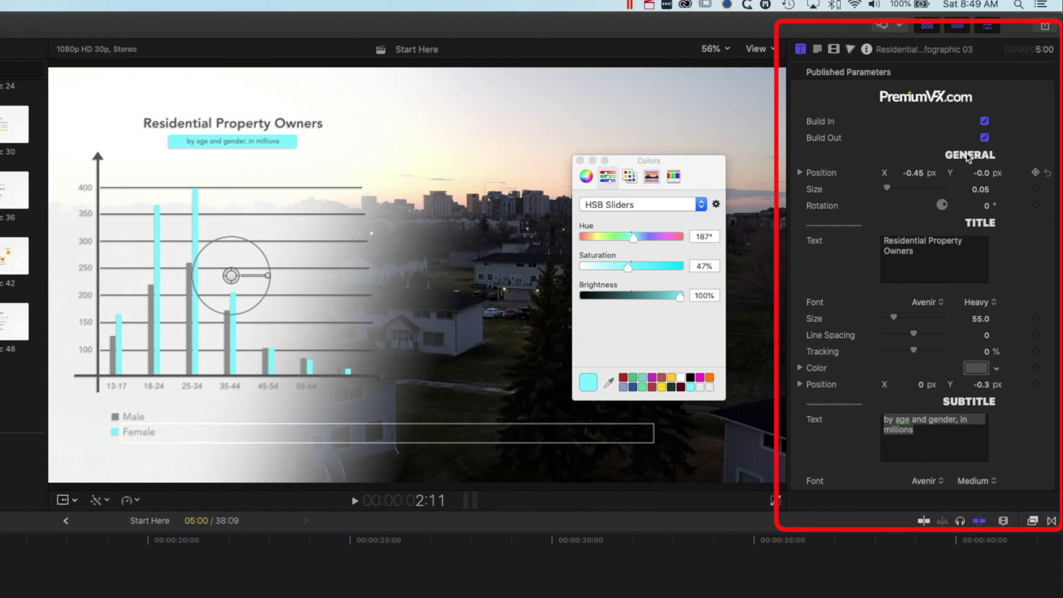
Step: Turn off Build In for the bar chart title and play back its opening without the entrance animation
click(984, 122)
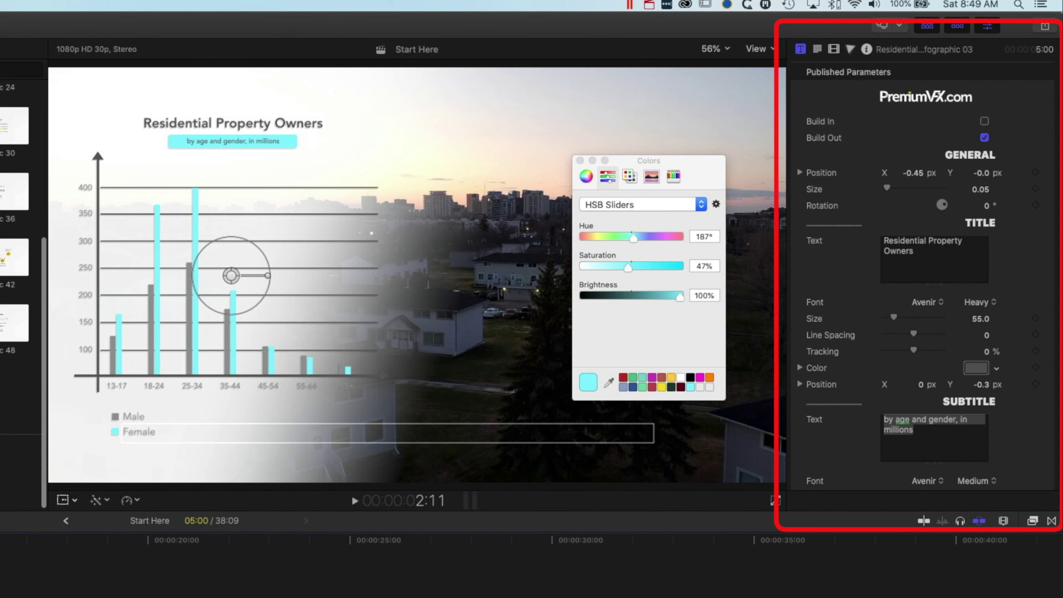
key(space)
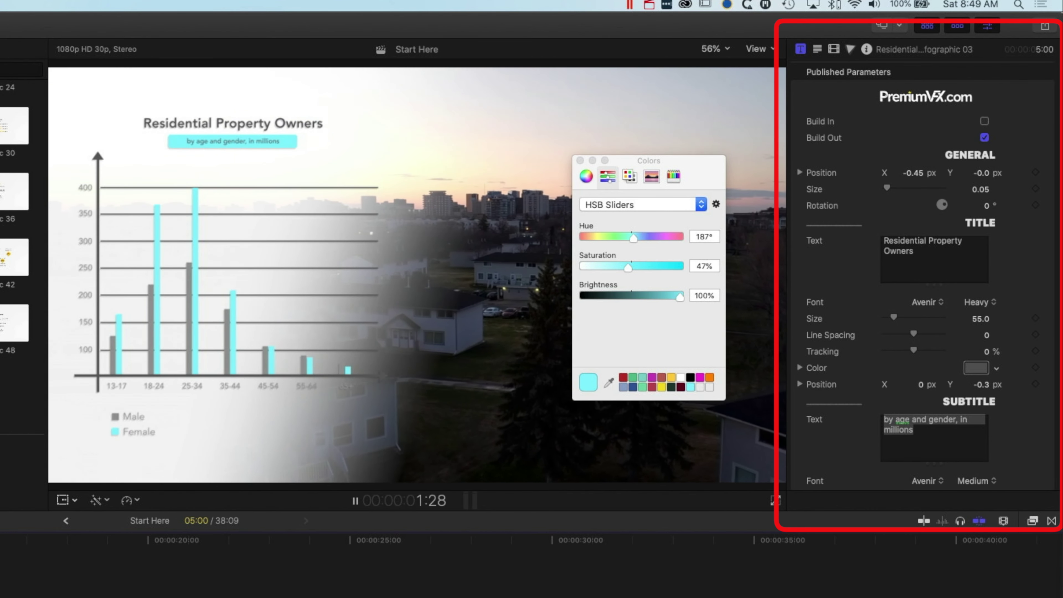
key(space)
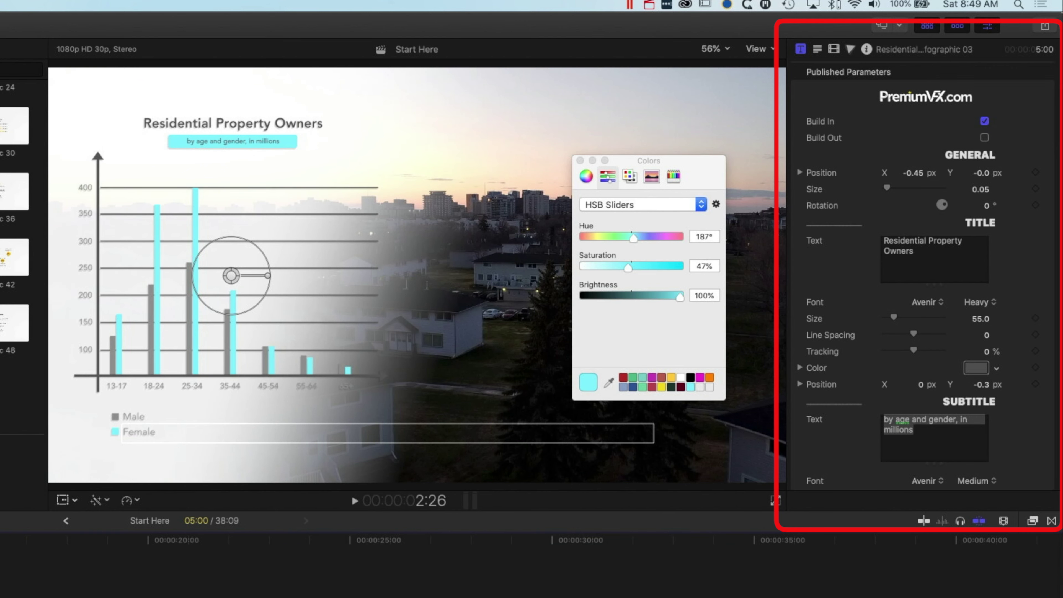
Step: Set the background effect's Build In/Out to Fade In ONLY and play through the end of the first clip
key(super+shift+a)
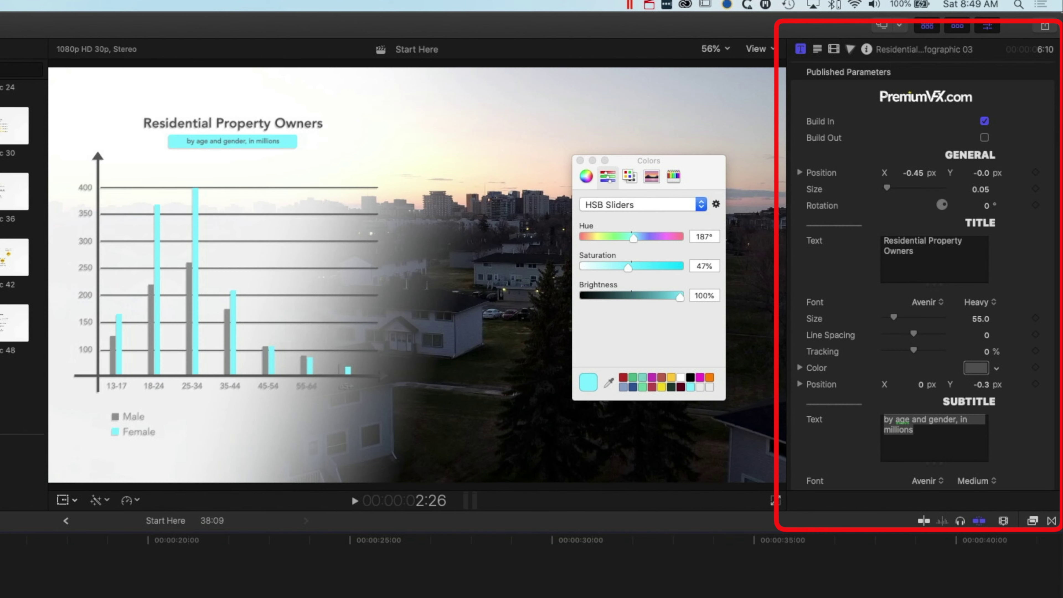
key(c)
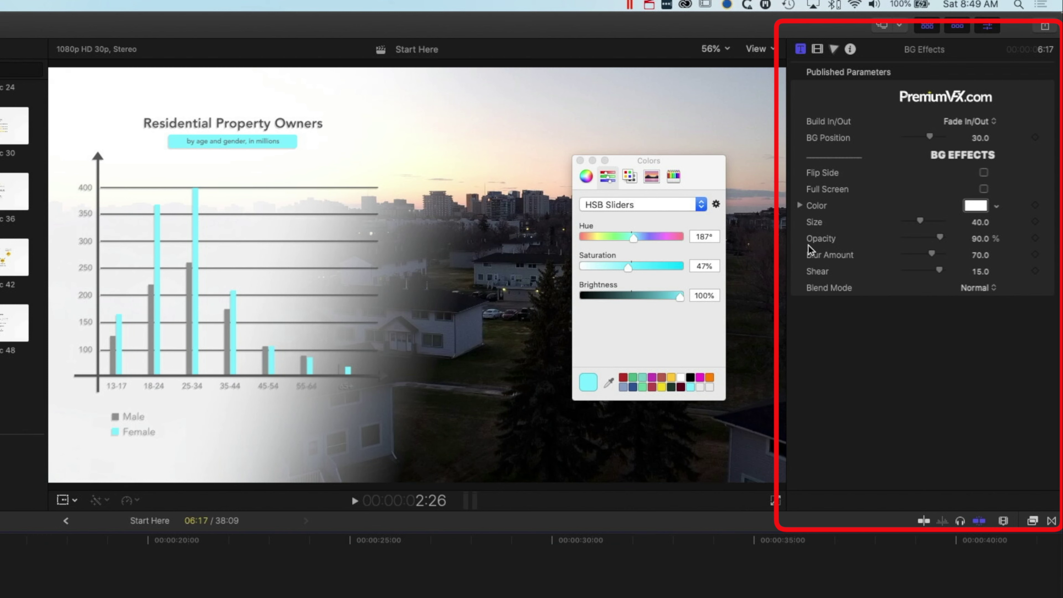
click(970, 122)
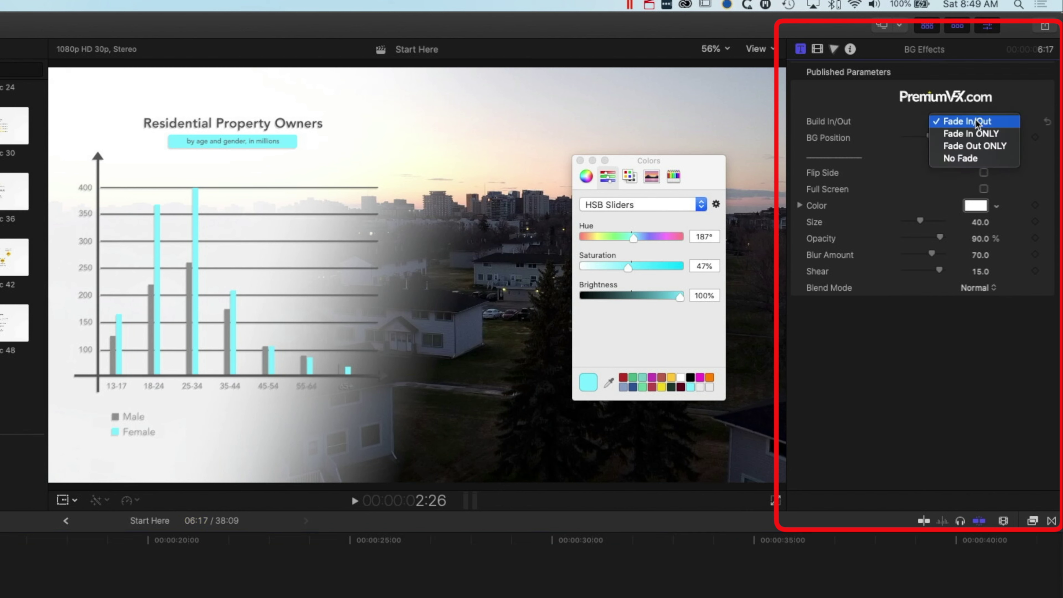
click(974, 133)
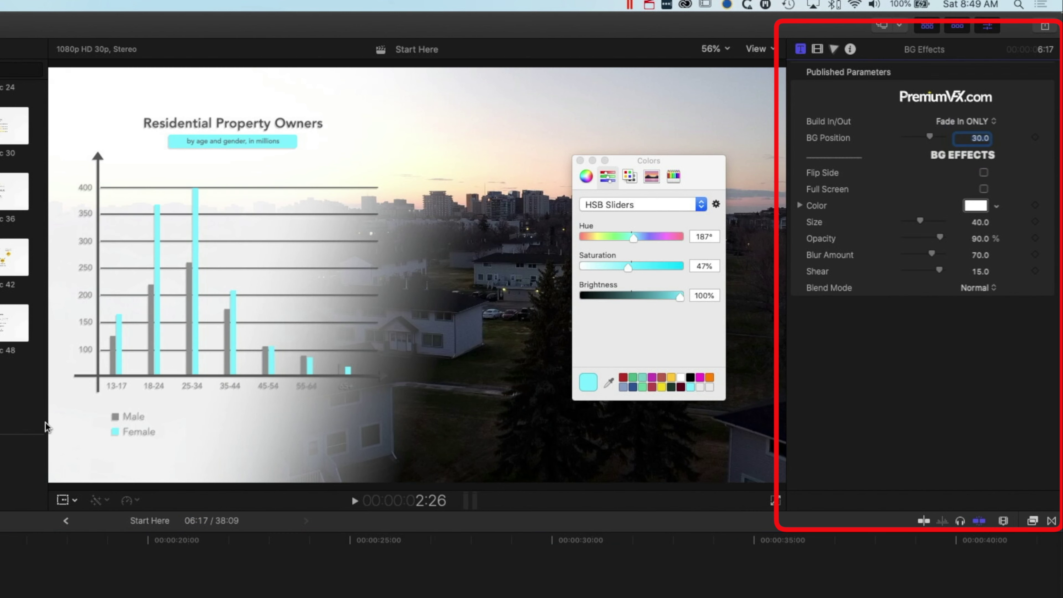
key(space)
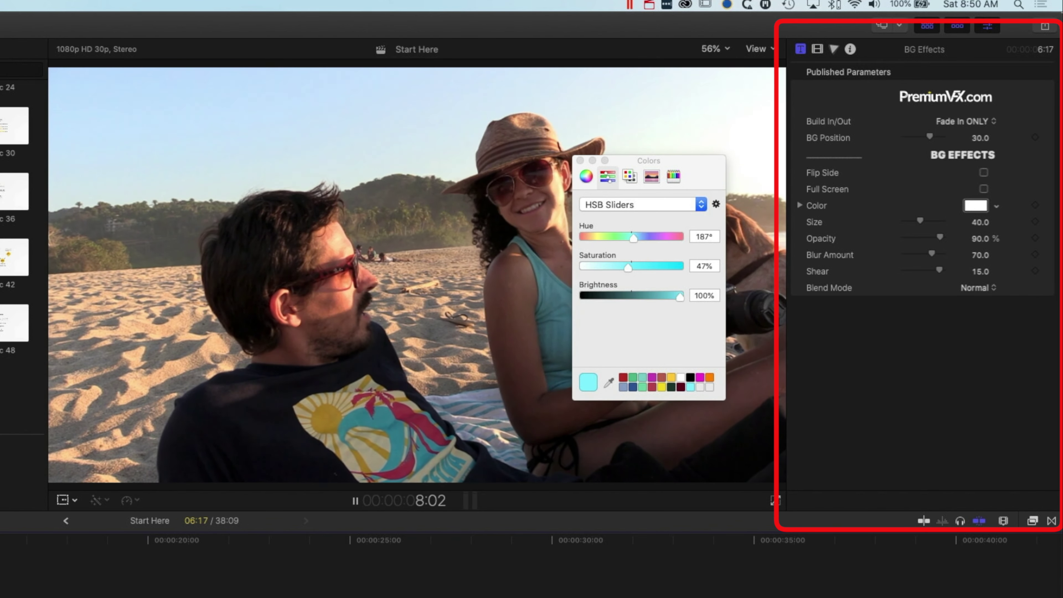
key(space)
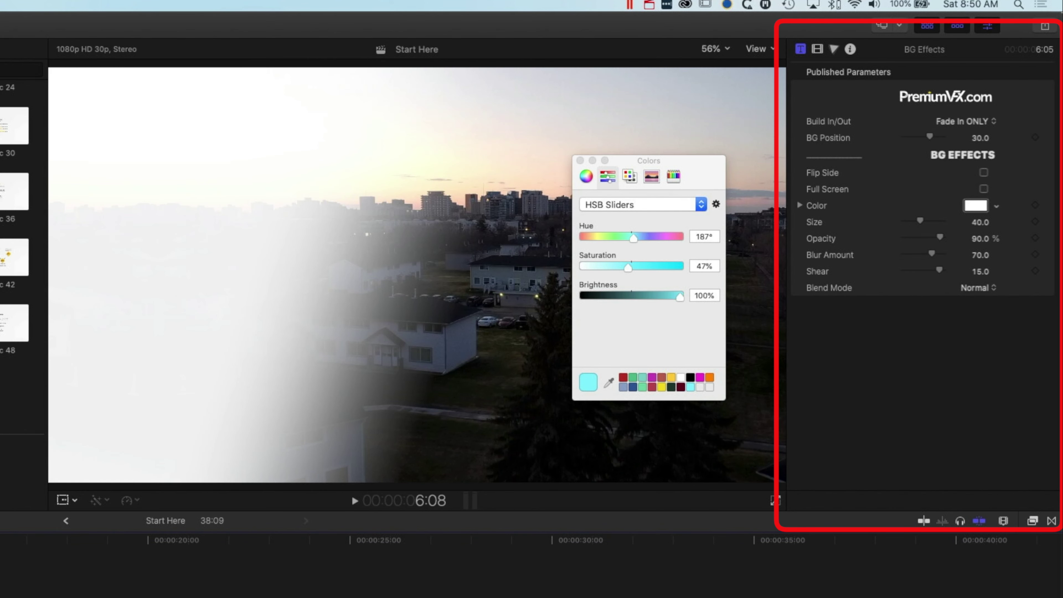
Step: Set the background effect's Build In/Out to Fade In/Out and turn on Build Out for the bar chart title
click(979, 121)
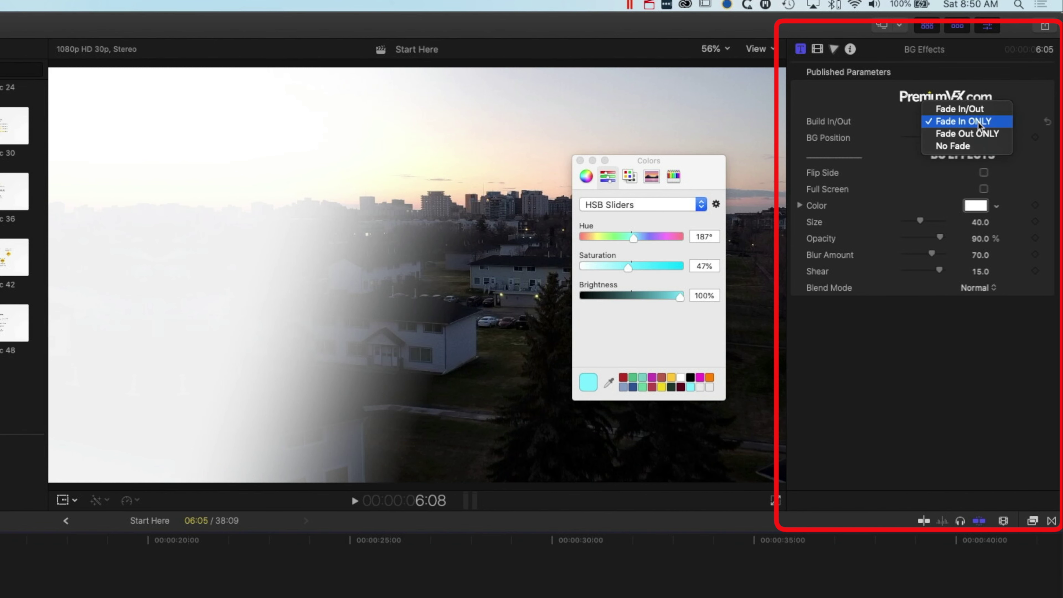
click(962, 109)
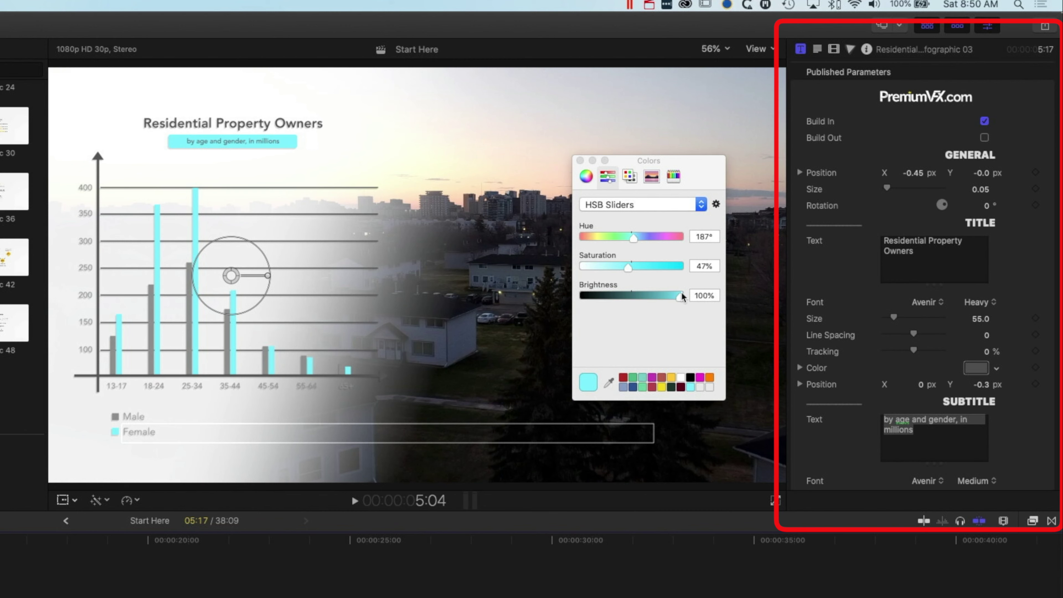
click(984, 137)
key(/)
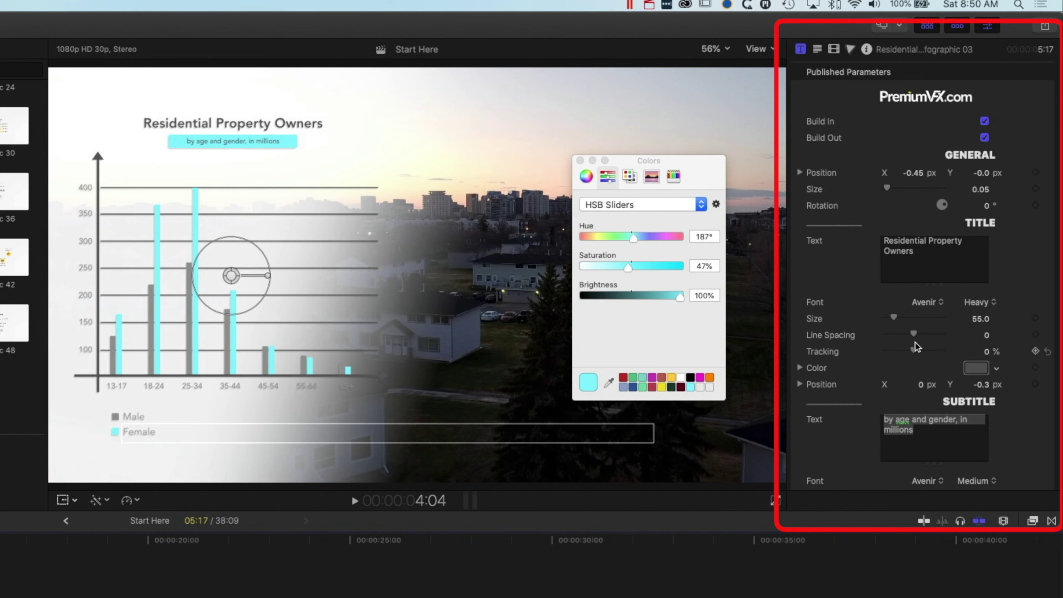
Step: Toggle the chart's grid off and on again, and set Value 1-A to about 20.59
scroll(837, 436, down, 10)
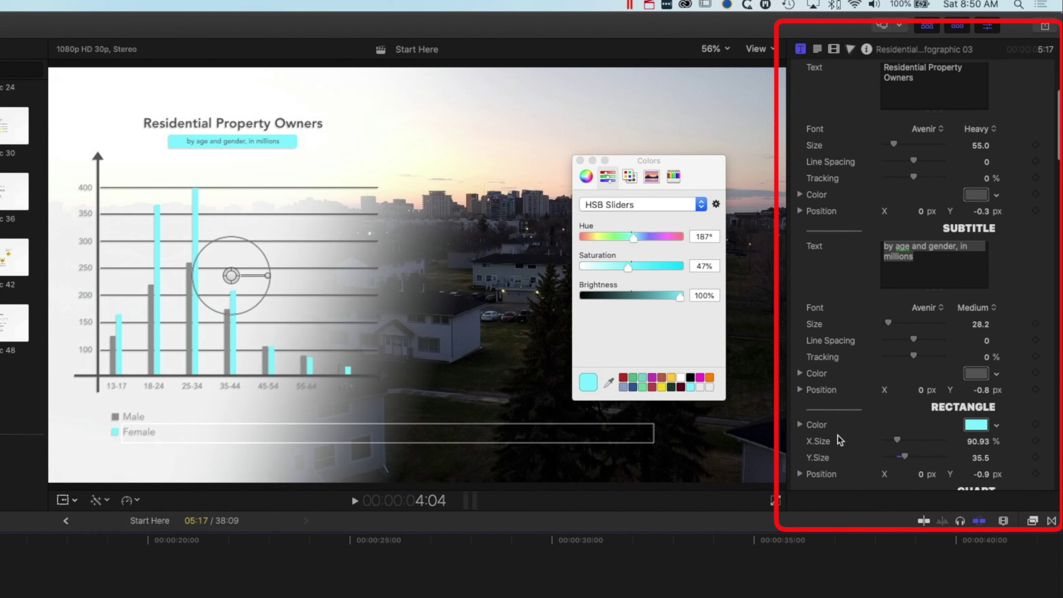
scroll(838, 426, down, 1)
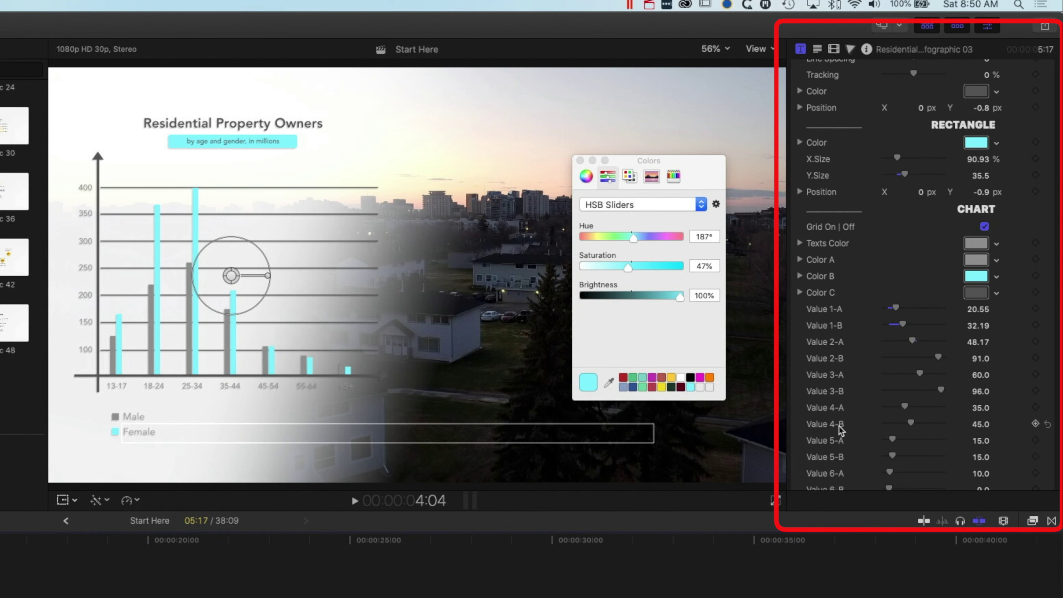
scroll(838, 430, down, 2)
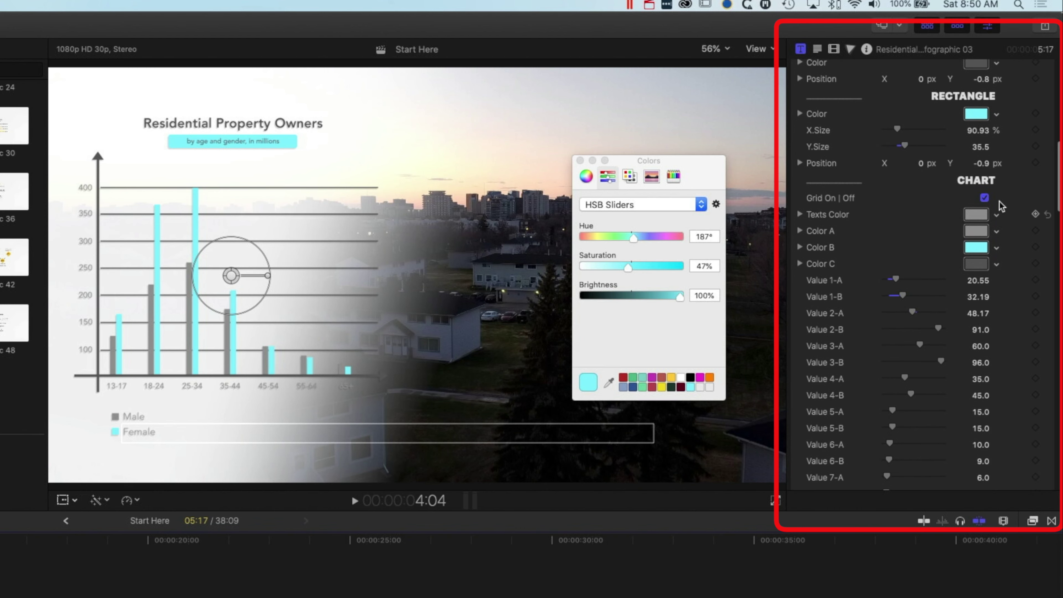
click(984, 198)
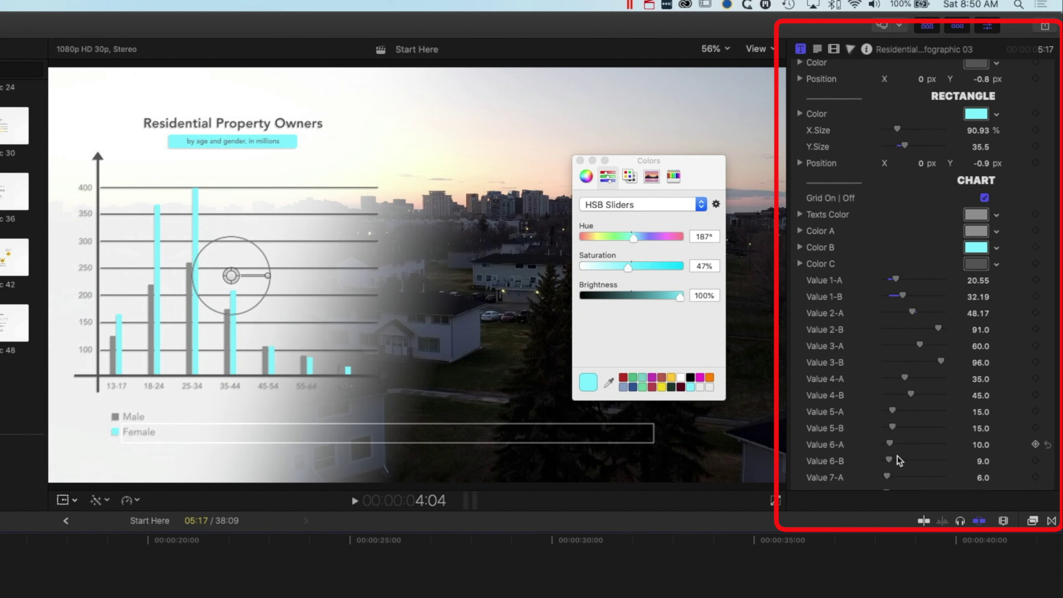
mouse_move(895, 279)
mouse_down()
mouse_move(906, 284)
mouse_move(896, 280)
mouse_up()
Step: Set the Chart Texts 1 Size to about 123.72% and its Y.Distance to about 37.23
scroll(924, 321, down, 10)
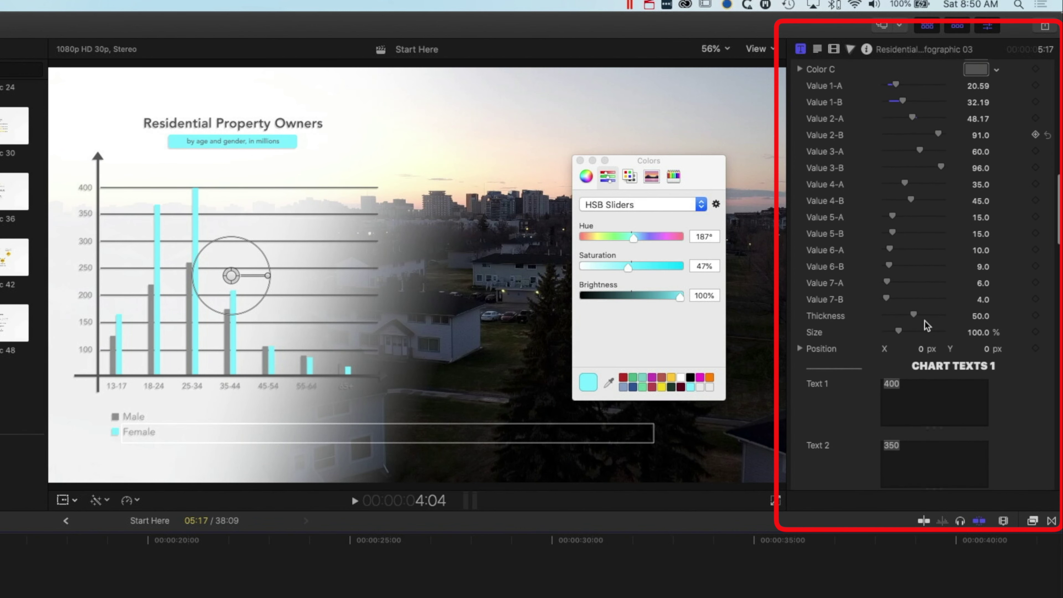
scroll(844, 346, down, 2)
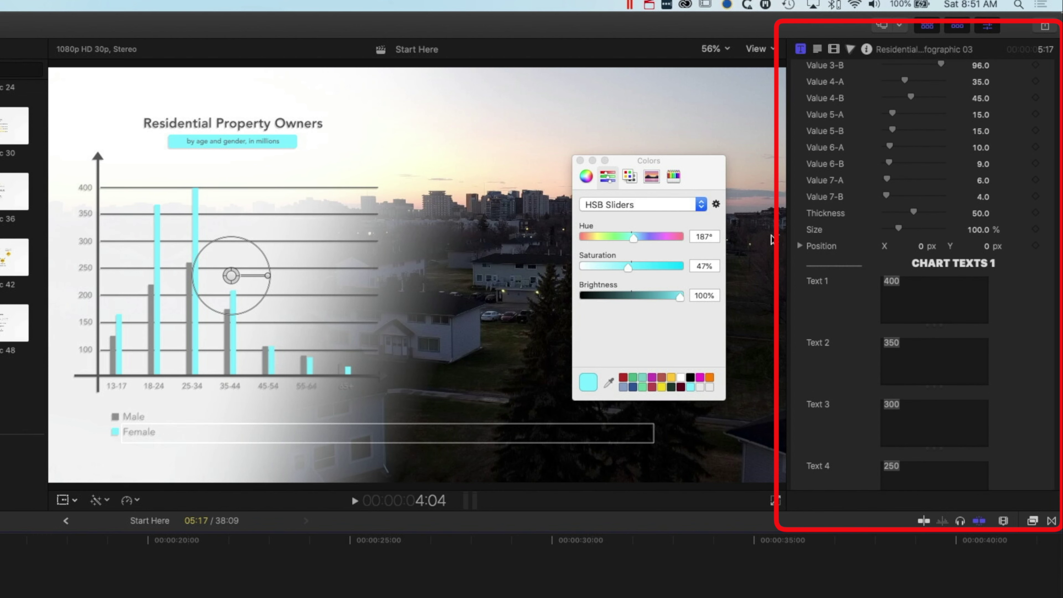
scroll(847, 335, down, 12)
scroll(847, 334, down, 4)
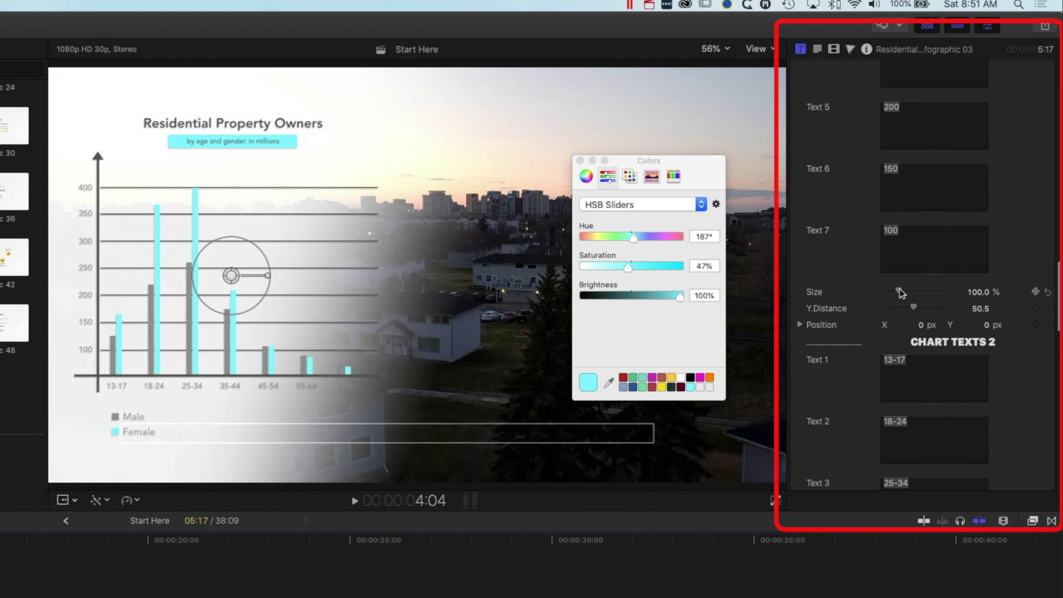
drag(915, 310, 915, 311)
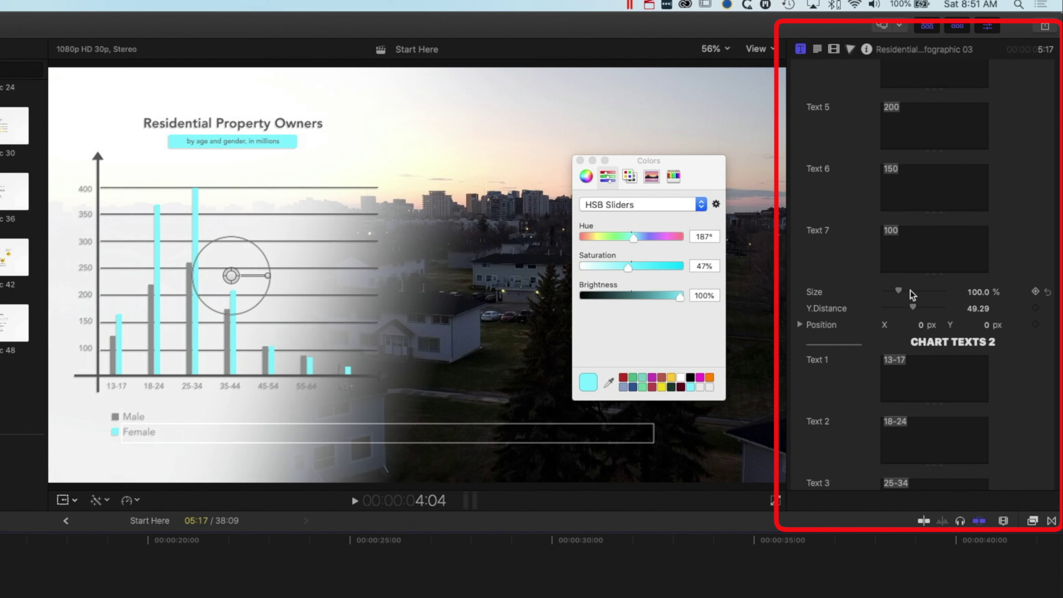
drag(901, 294, 906, 308)
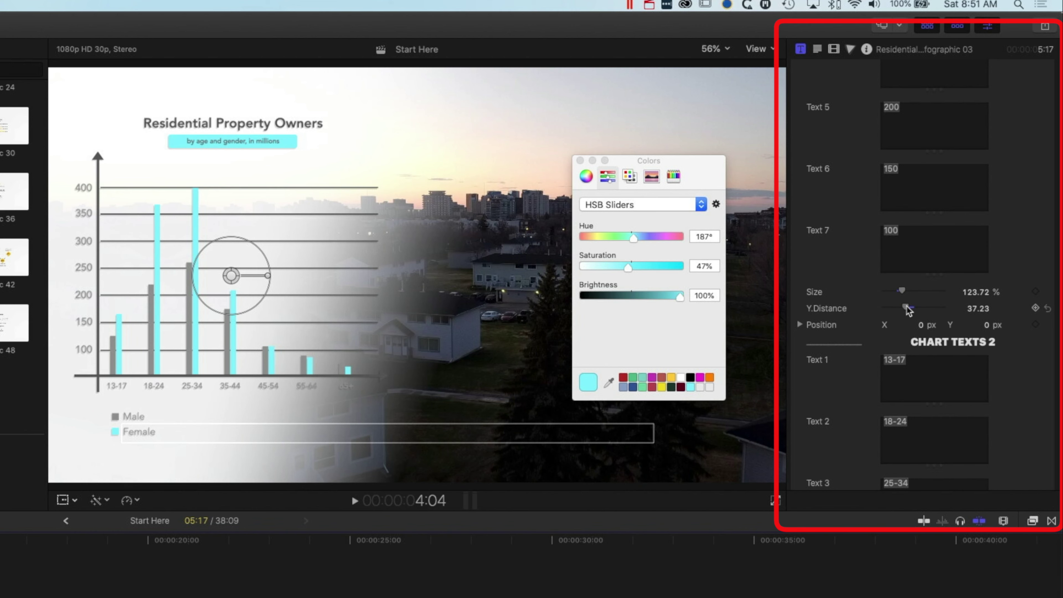
Step: Turn the bar chart's 3D Extrude effect on to preview it, and switch it back off
scroll(848, 275, up, 15)
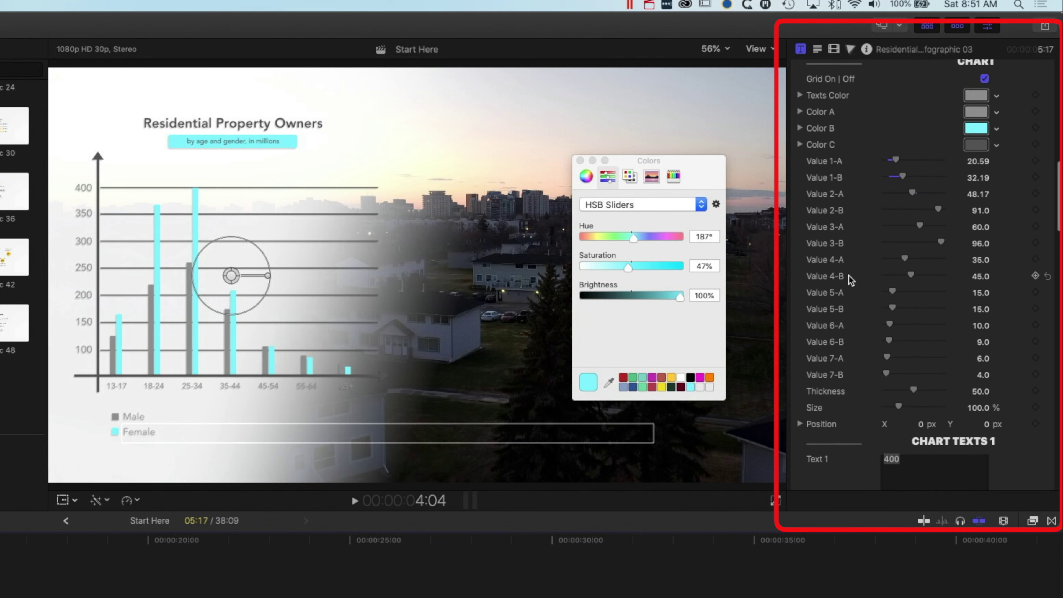
scroll(848, 275, down, 20)
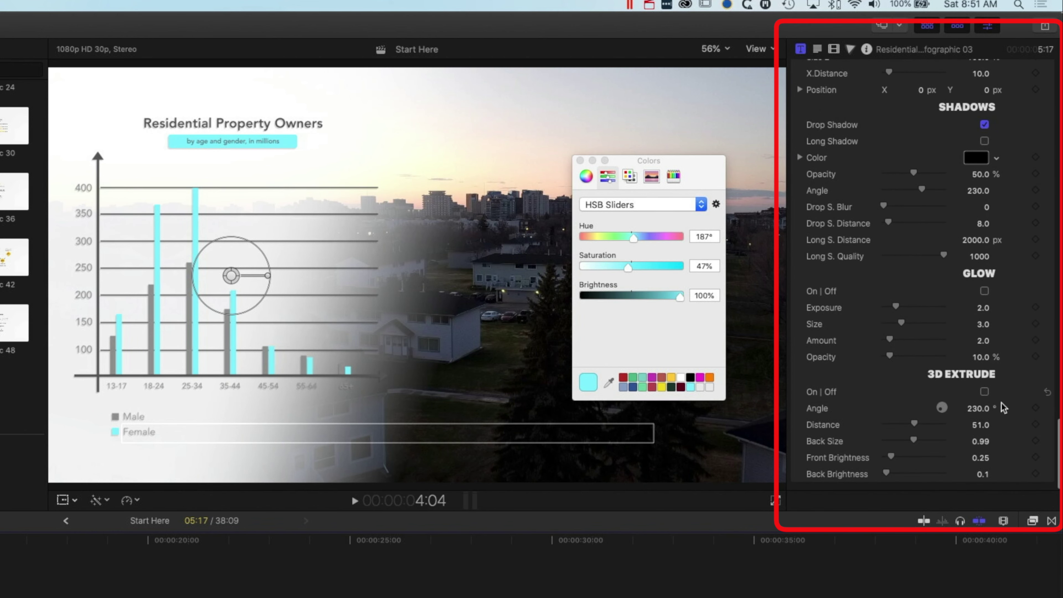
click(984, 392)
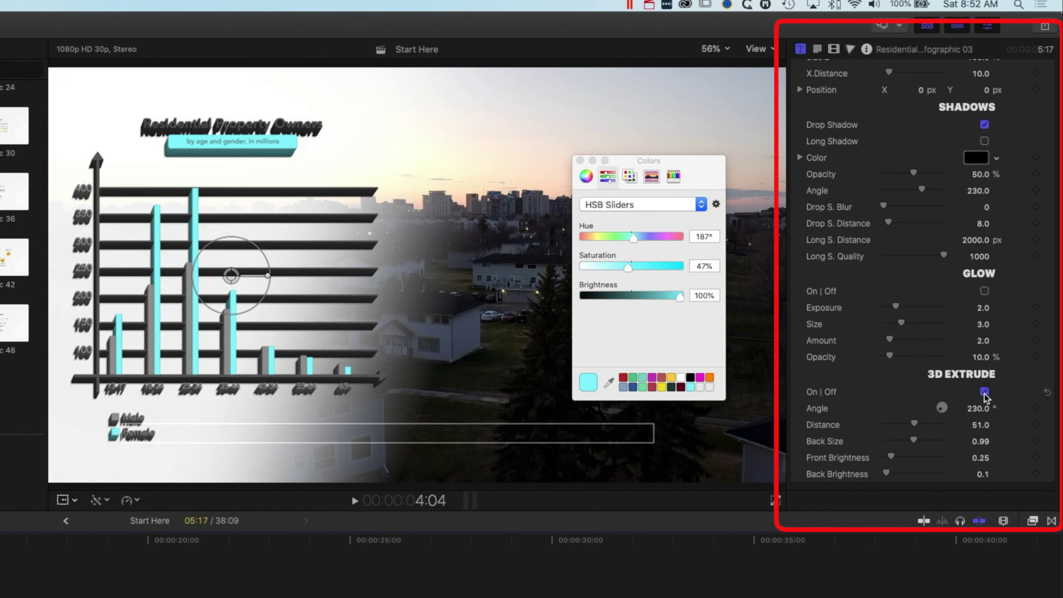
click(984, 392)
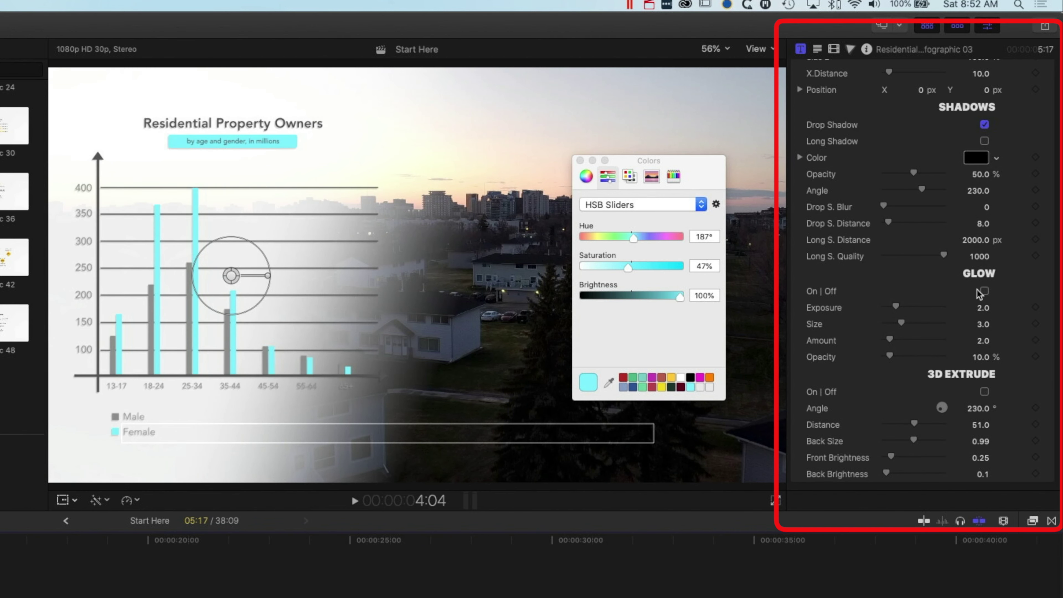
Step: Turn on Long Shadow for the bar chart and change the shadow color to pale cream with hue 47°, saturation 8% and brightness 100%
click(984, 141)
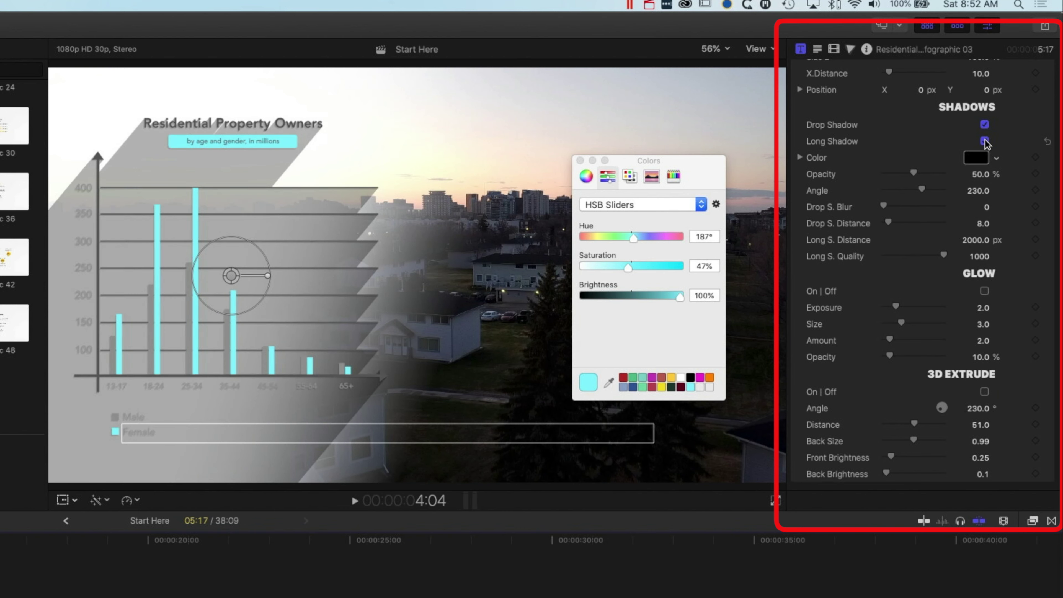
click(996, 159)
drag(905, 186, 894, 184)
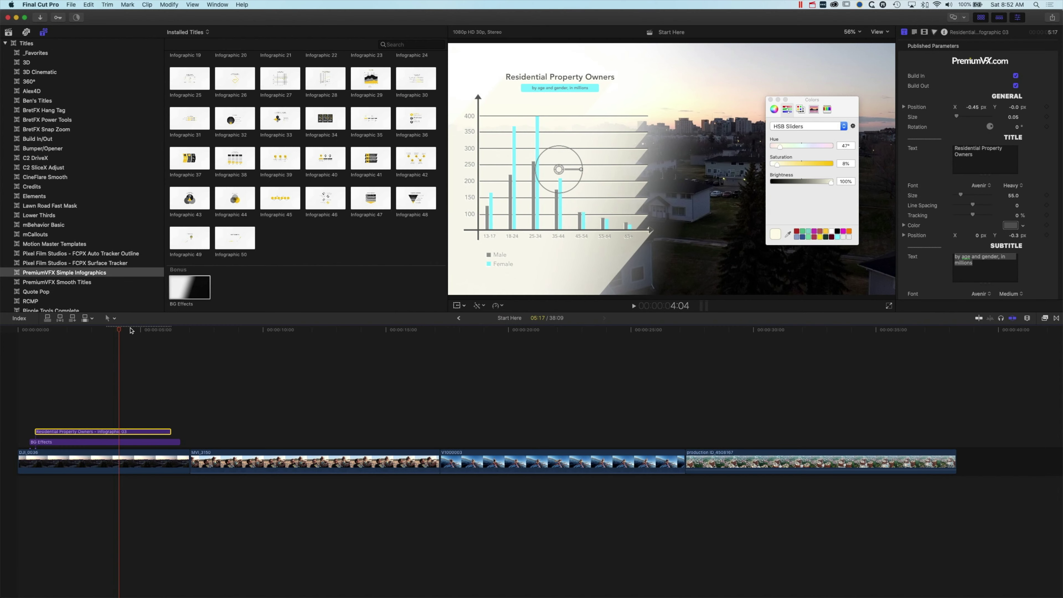
Step: Add the Infographic 40 title above the second clip at 7:25 and extend its duration to about 8:20
click(210, 331)
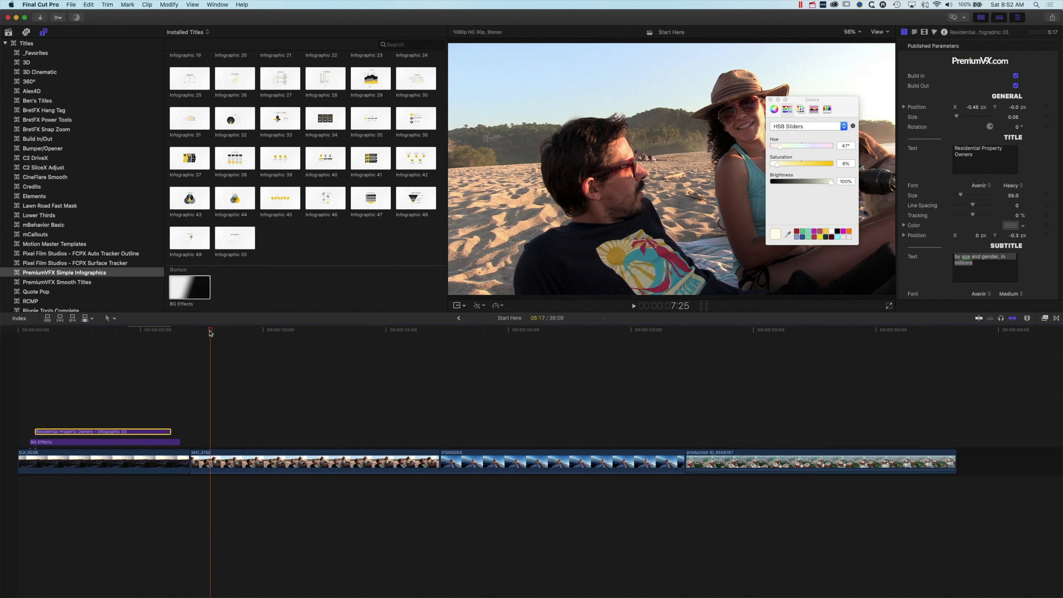
click(328, 163)
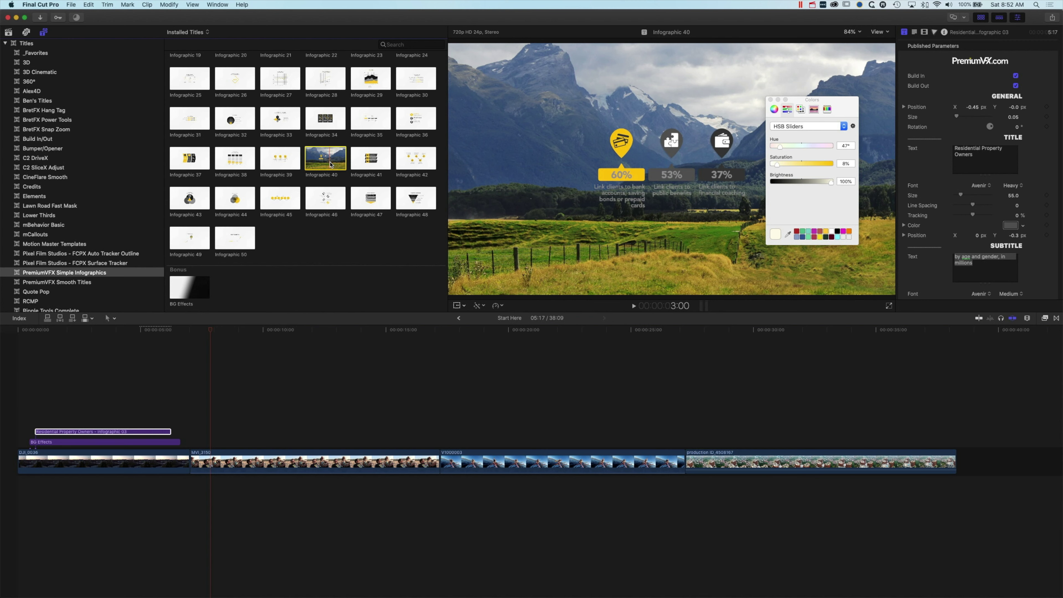
drag(330, 164, 211, 435)
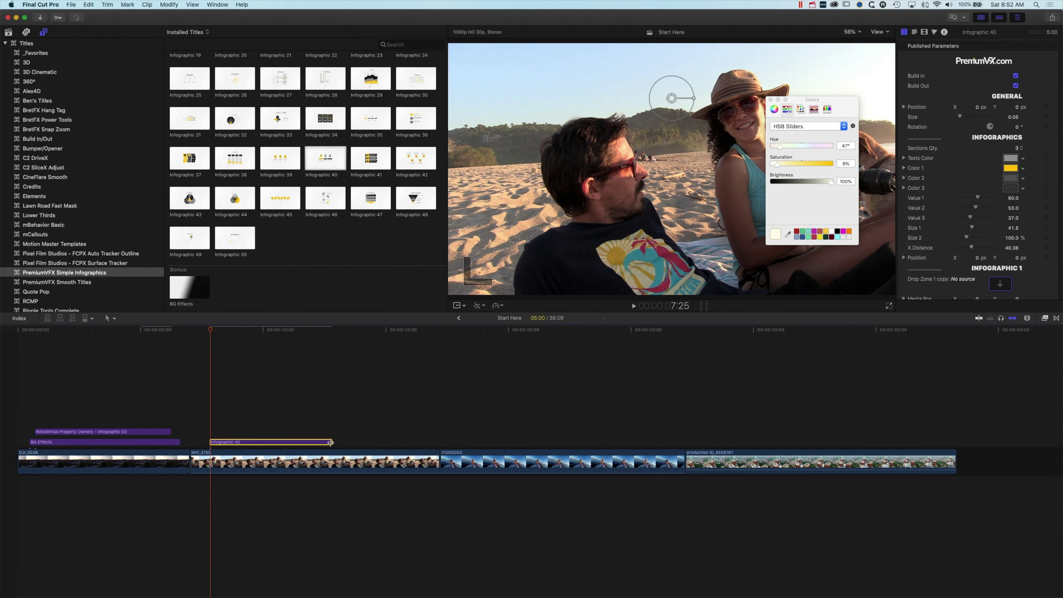
drag(333, 441, 435, 440)
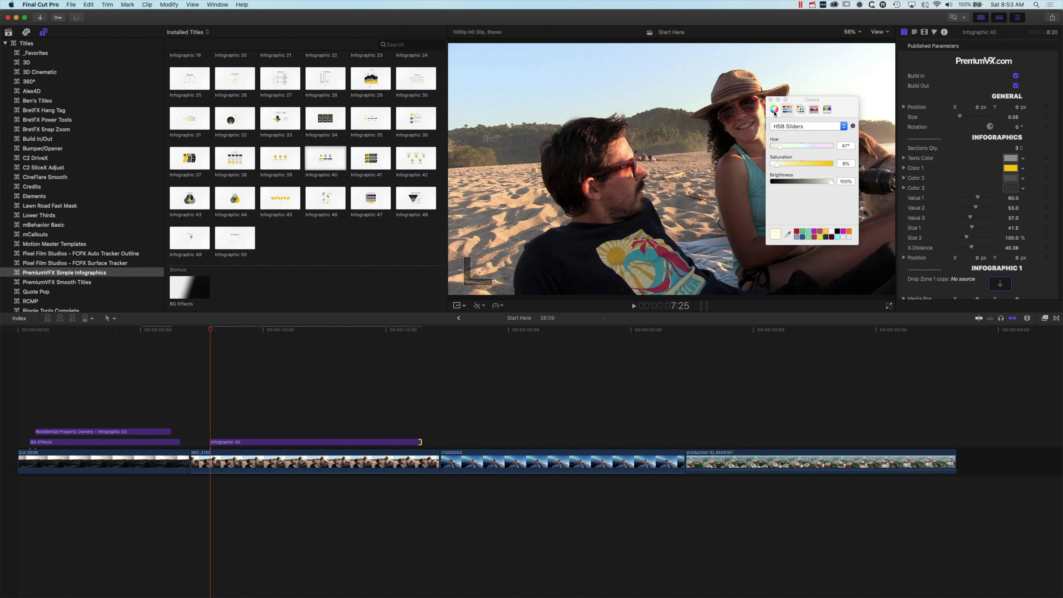
Step: Close the Colors window and play back the Infographic 40 title over the beach clip
click(770, 101)
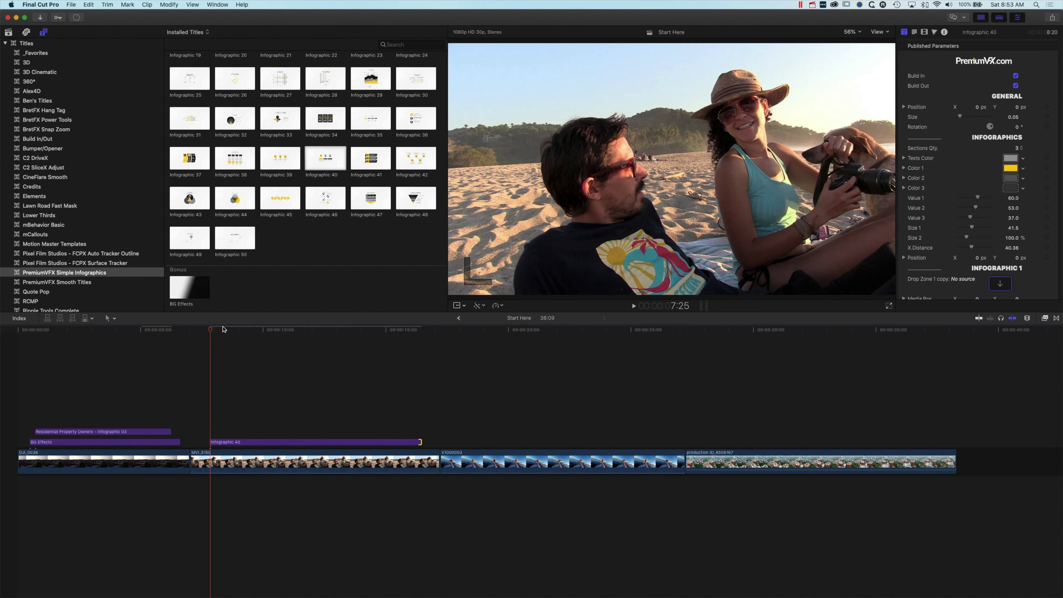
key(space)
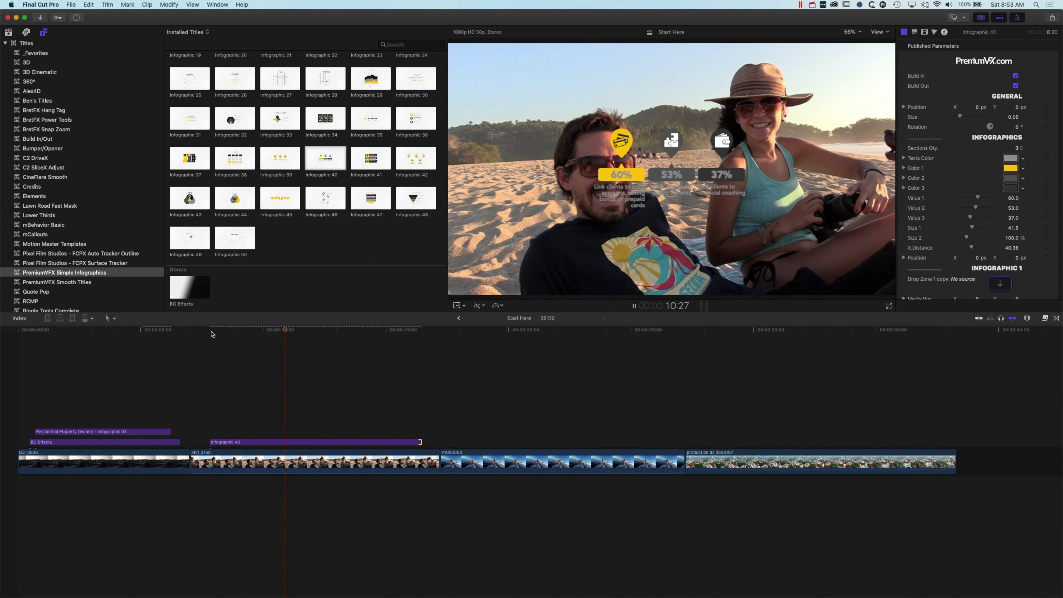
key(space)
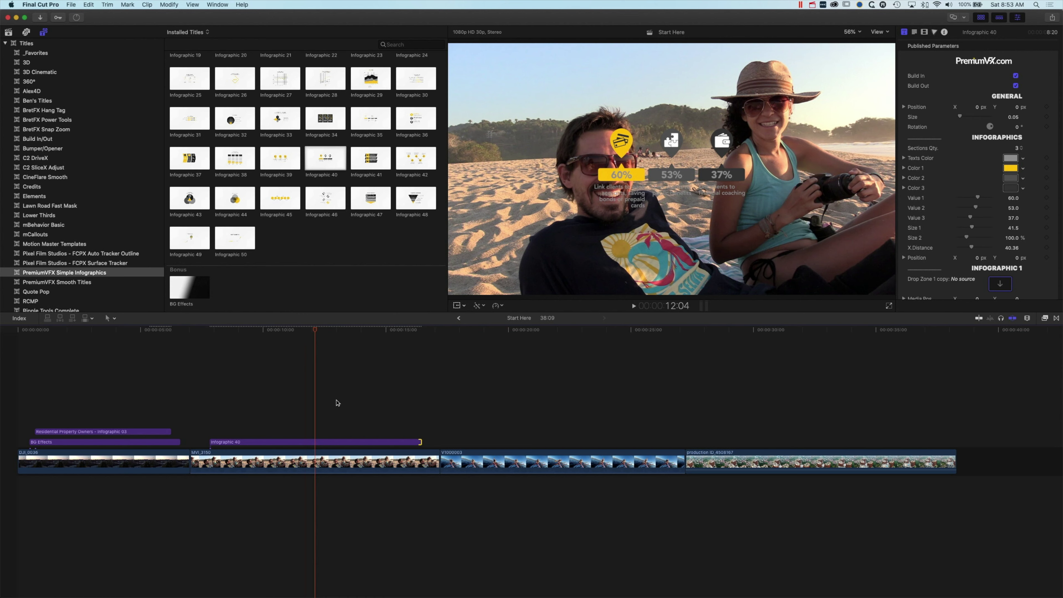
Step: Add the BG Effects title beneath Infographic 40 with its duration extended to 9:11, and play it back
drag(196, 305, 203, 443)
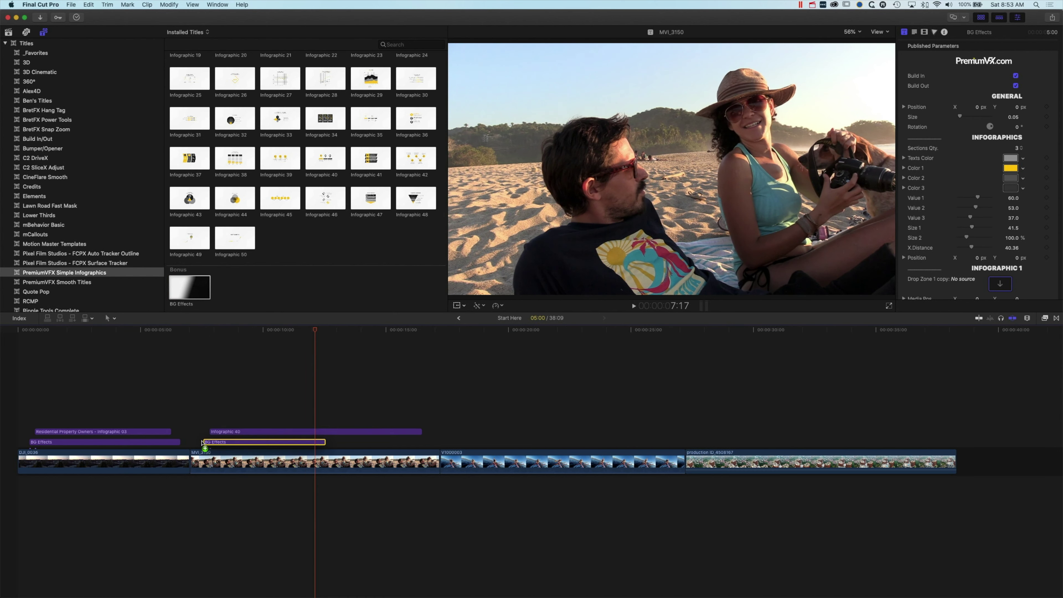
drag(322, 442, 428, 441)
drag(316, 332, 202, 335)
key(space)
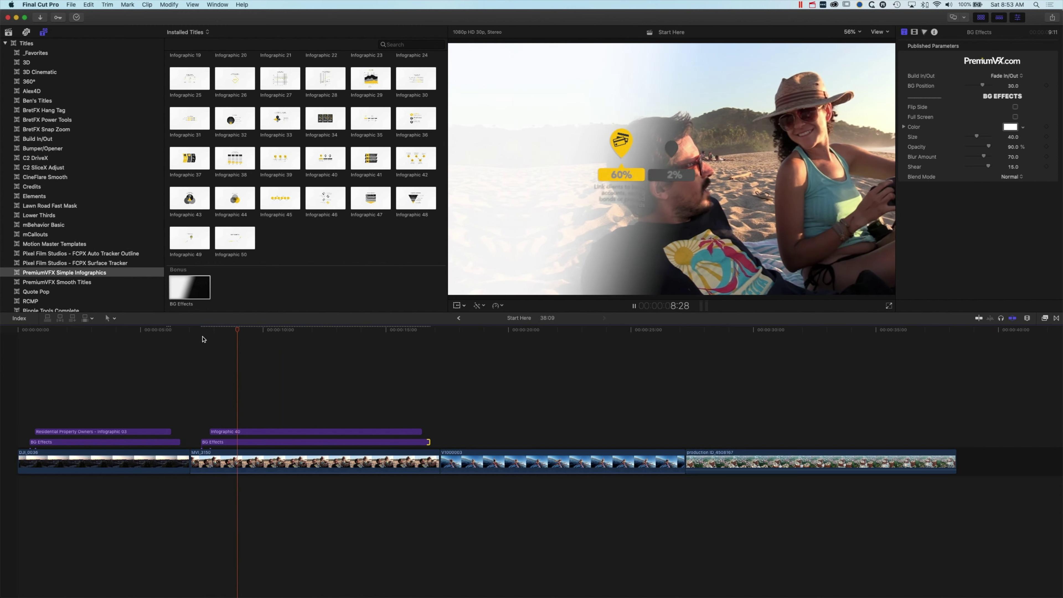
key(space)
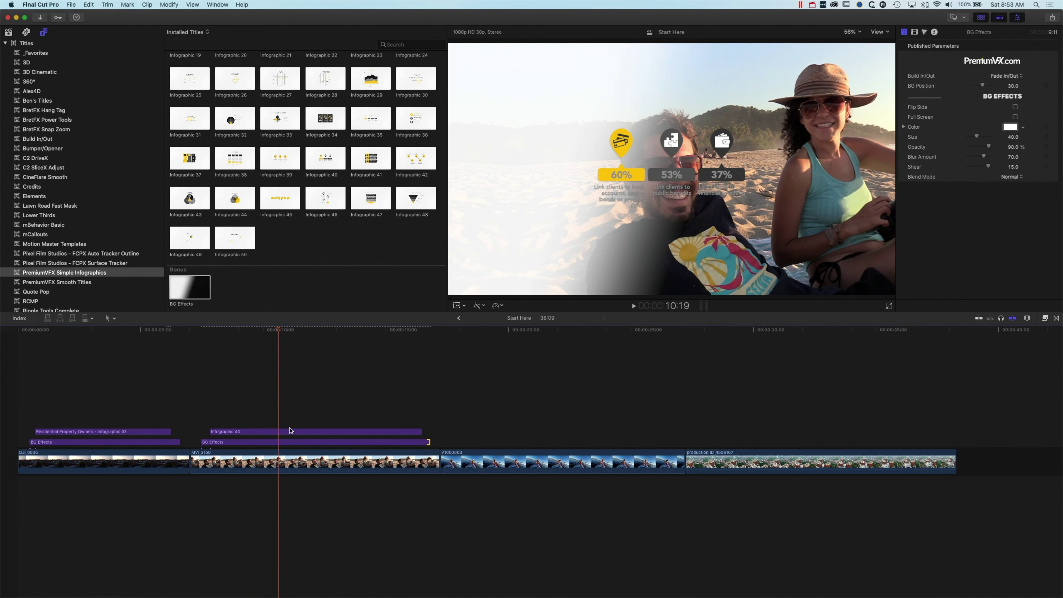
Step: Move the Infographic 40 graphic to the lower right of the video frame and flip BG Effects to that side
click(291, 431)
drag(671, 98, 797, 173)
click(276, 442)
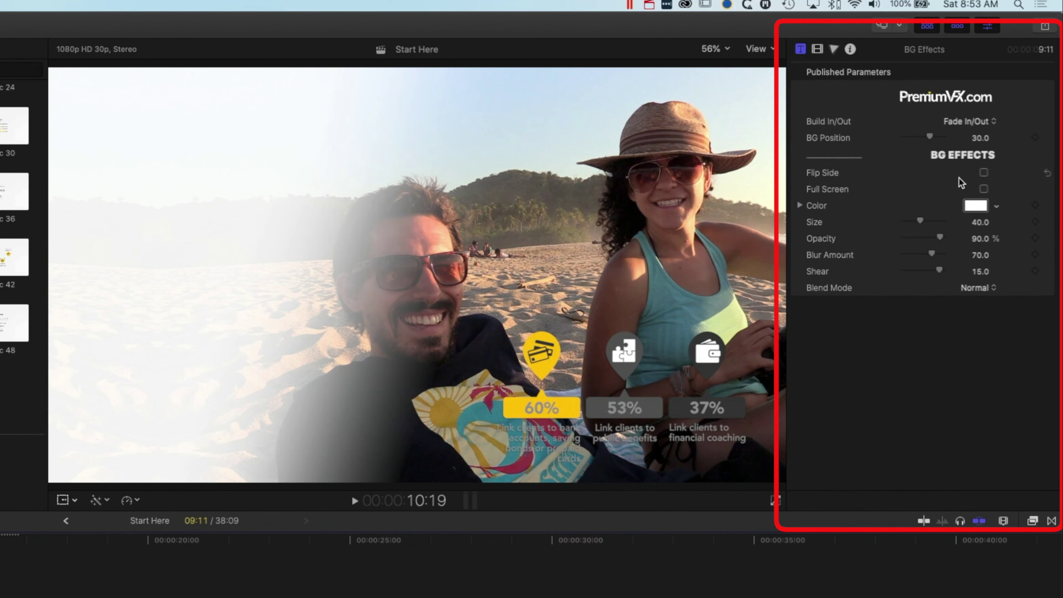
click(984, 174)
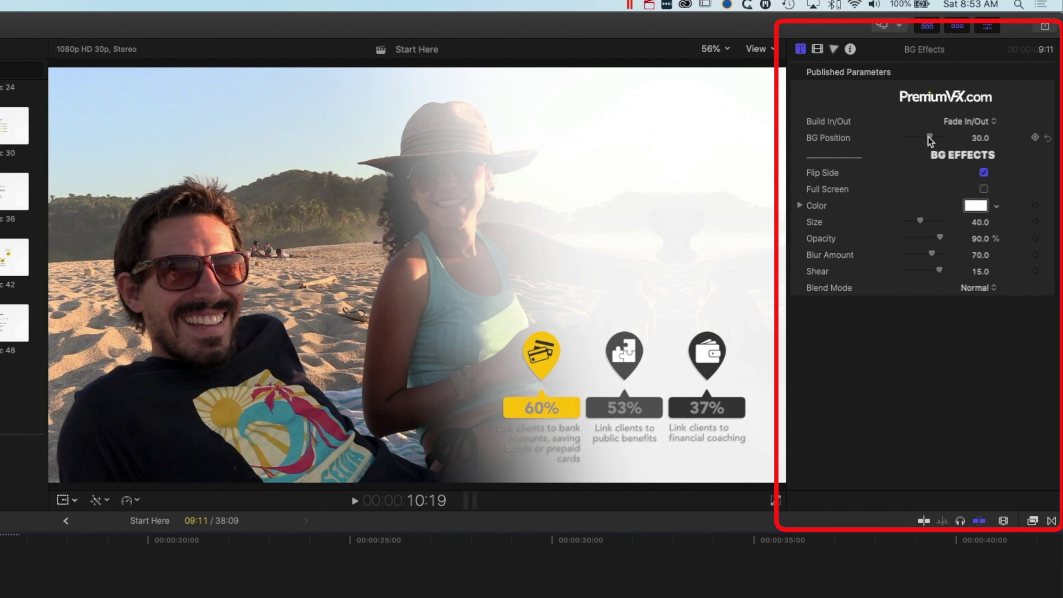
Step: Set the BG Position of the background effect to 52.51 and play back the second clip
drag(928, 140, 934, 142)
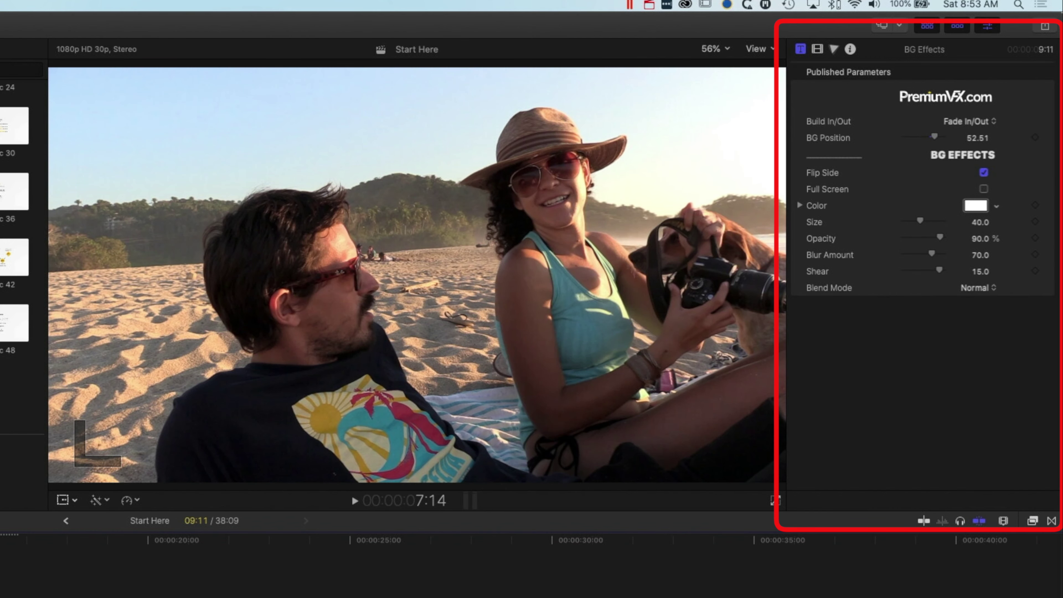
key(space)
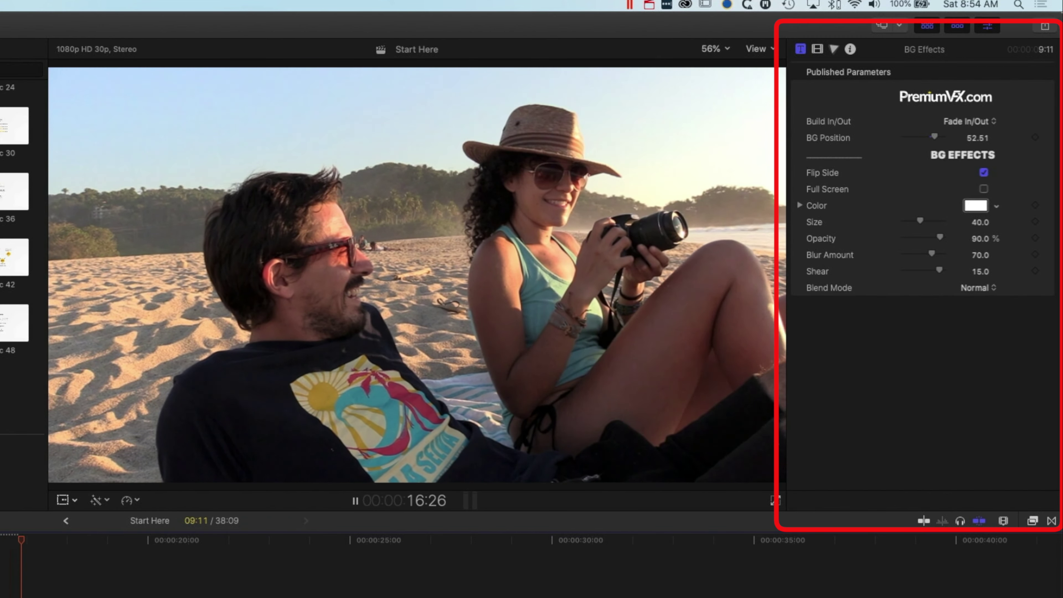
key(space)
click(2, 586)
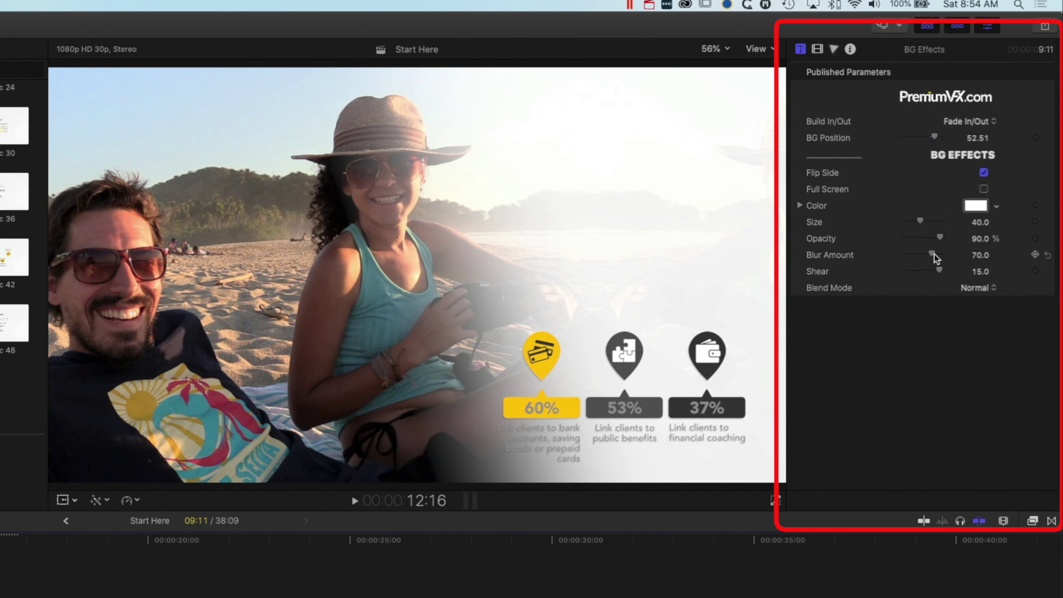
Step: Set the background effect's blur amount to 0 and its color to bright turquoise green
drag(934, 253, 884, 257)
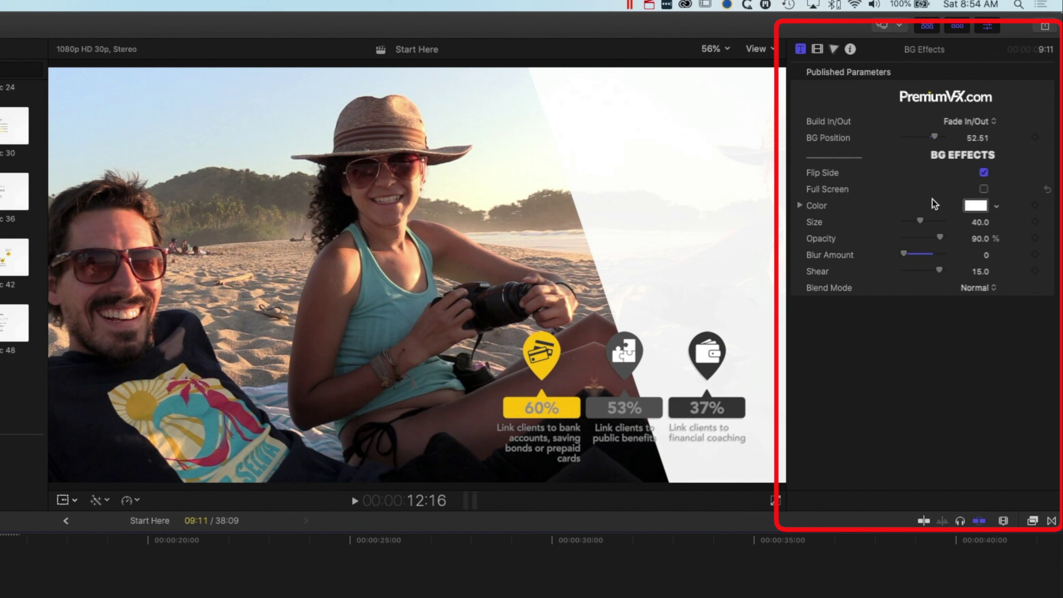
click(995, 207)
click(968, 239)
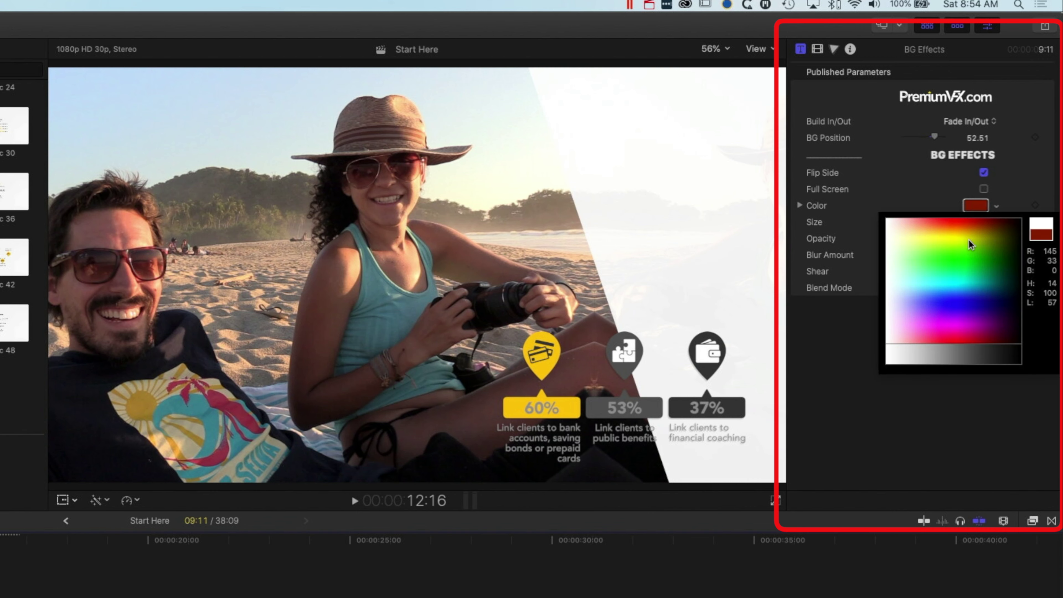
drag(969, 241, 958, 276)
click(967, 205)
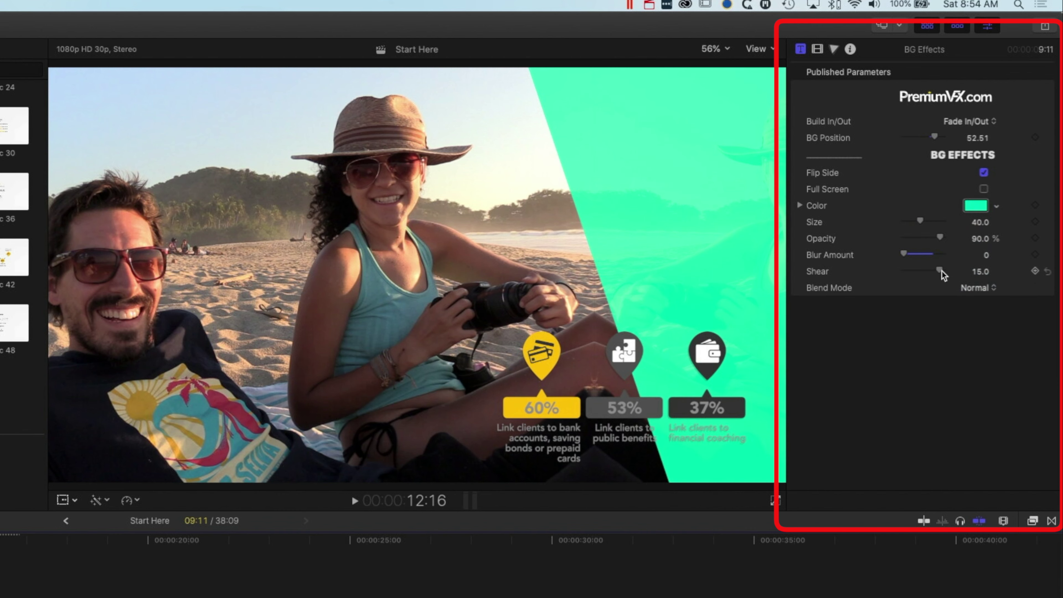
Step: Set the background effect's shear to -20 and size to 56.1, and play back the title from 7:14
drag(939, 270, 896, 270)
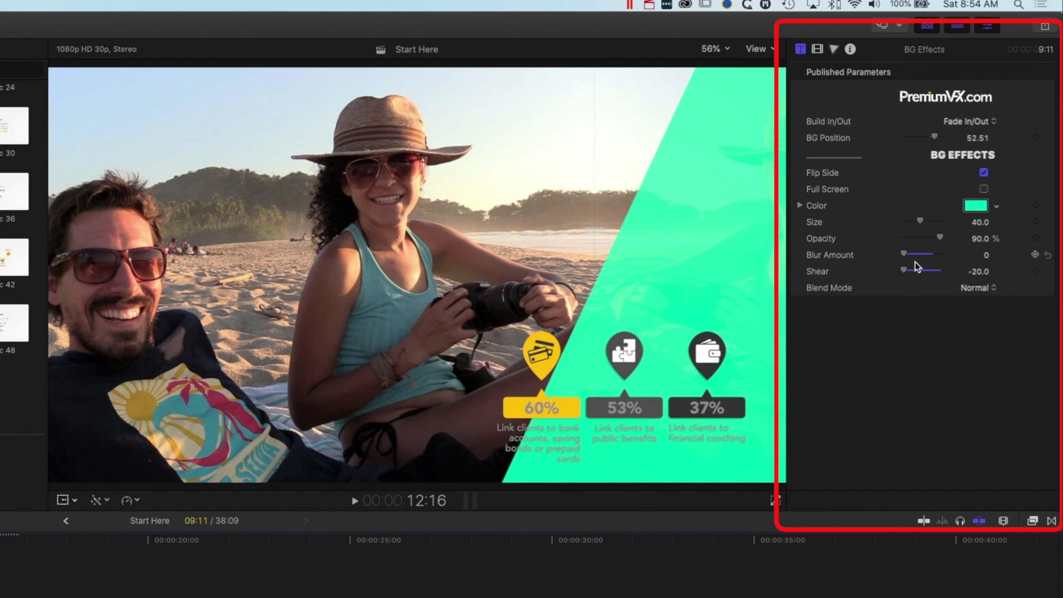
drag(919, 221, 928, 221)
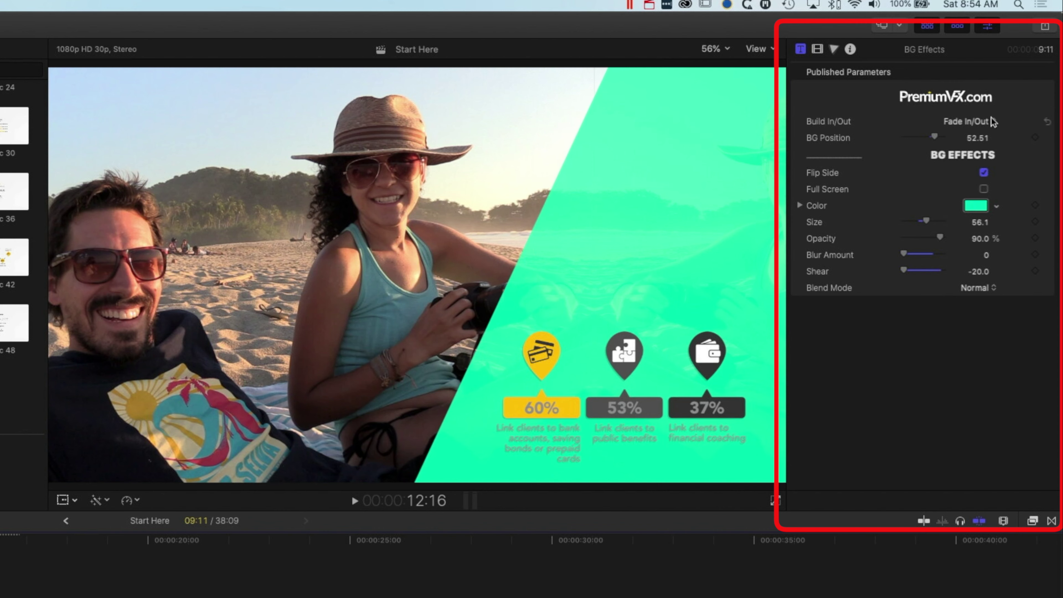
scroll(21, 251, up, 1)
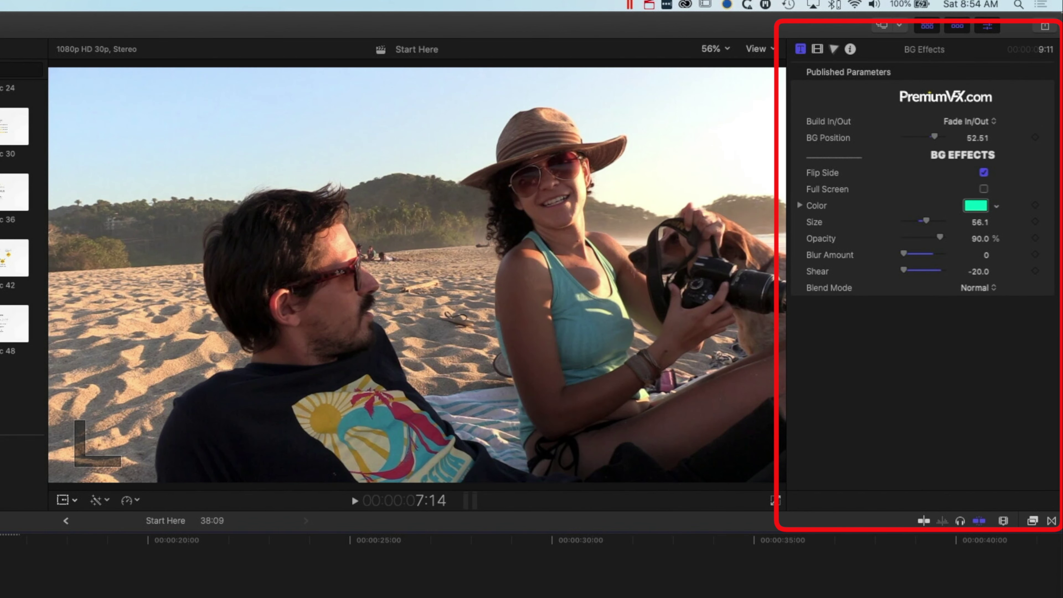
key(space)
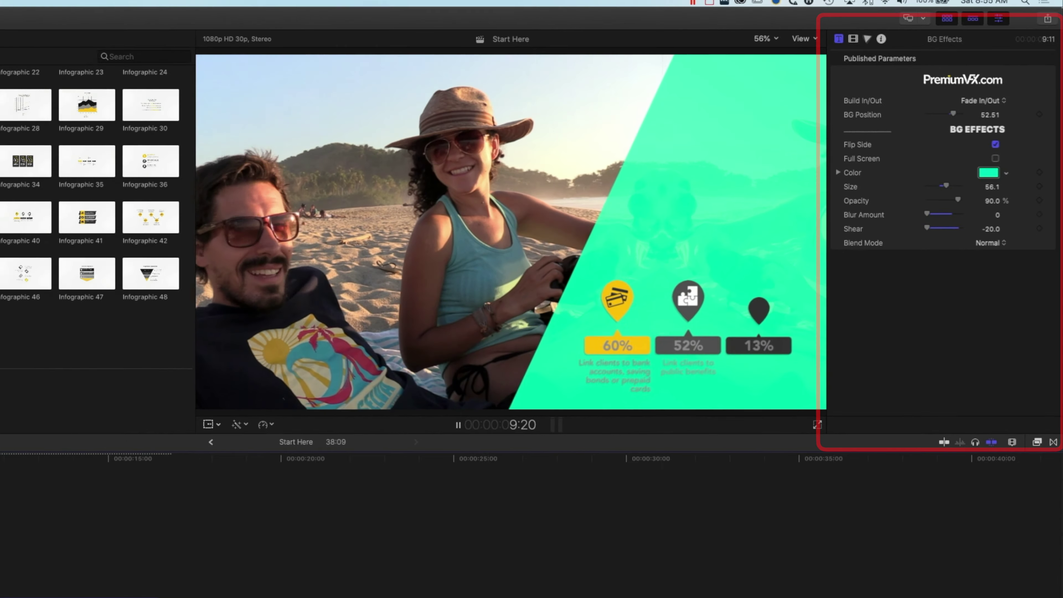
key(space)
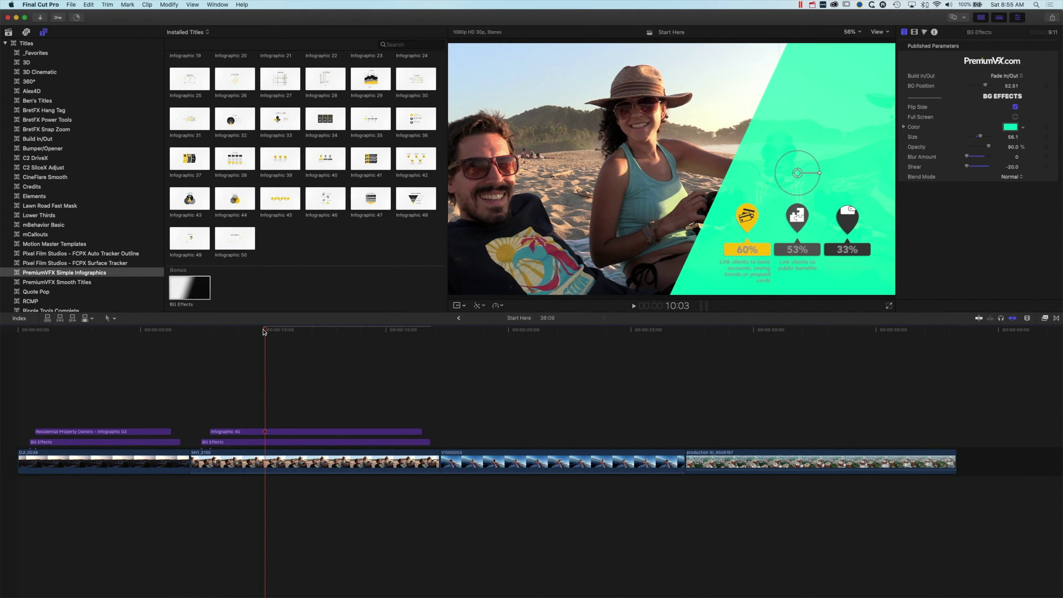
Step: Replay the entrance of the background effect and the infographic from about 7:14 to check their relative timing
click(211, 330)
click(202, 335)
key(space)
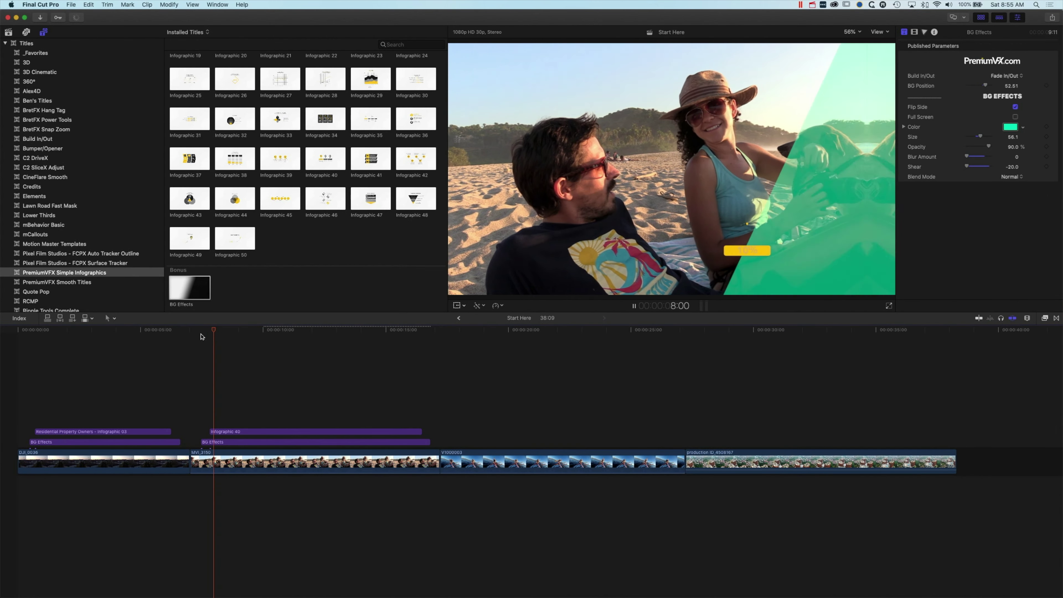
click(209, 331)
click(202, 331)
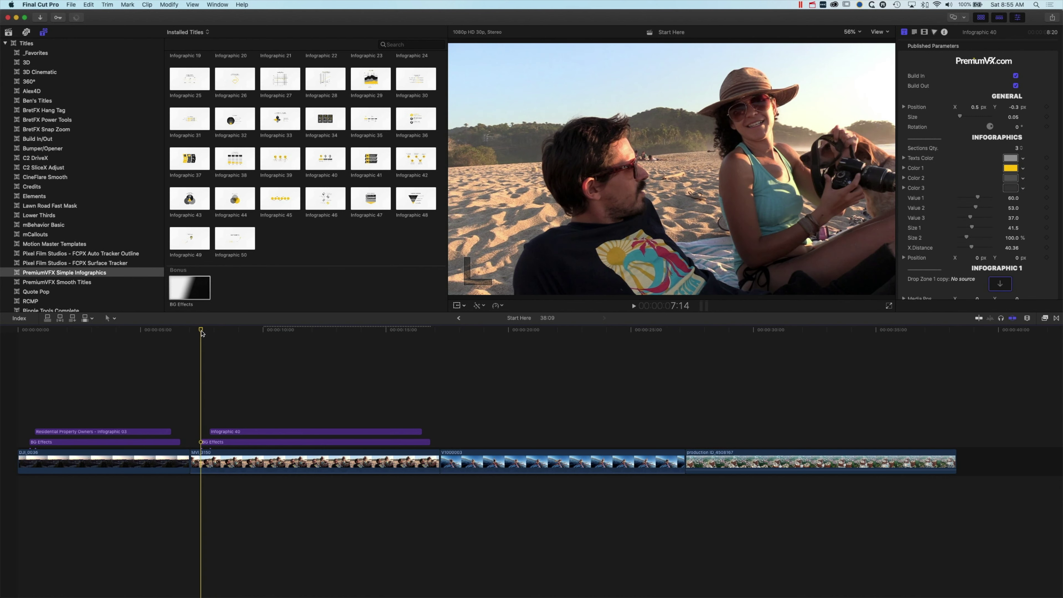
Step: Trim the start of the Infographic 40 title to a duration of 8:08, replaying the entrance between adjustments
click(229, 441)
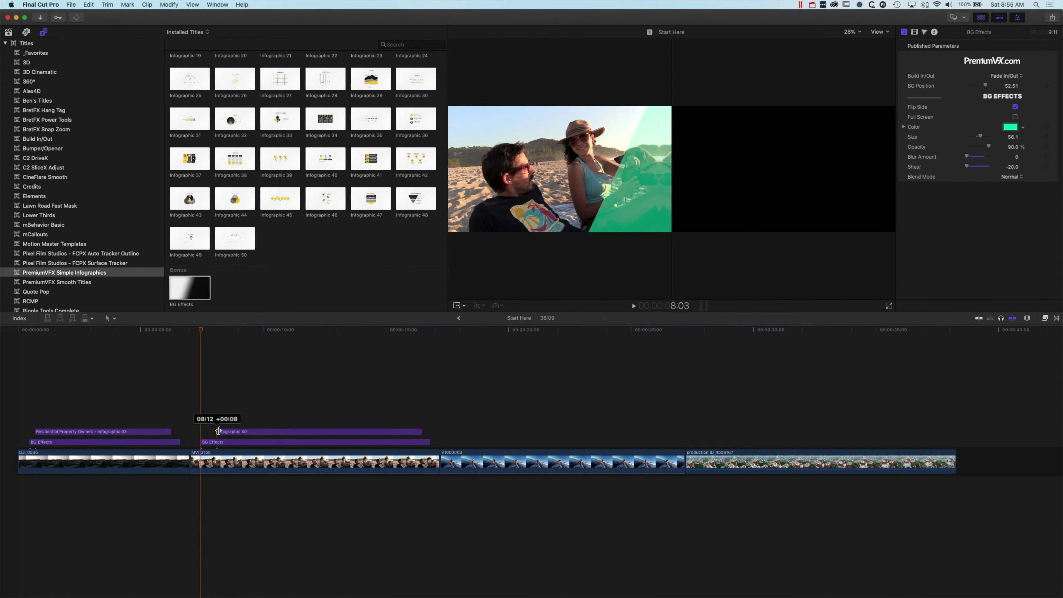
click(206, 356)
key(space)
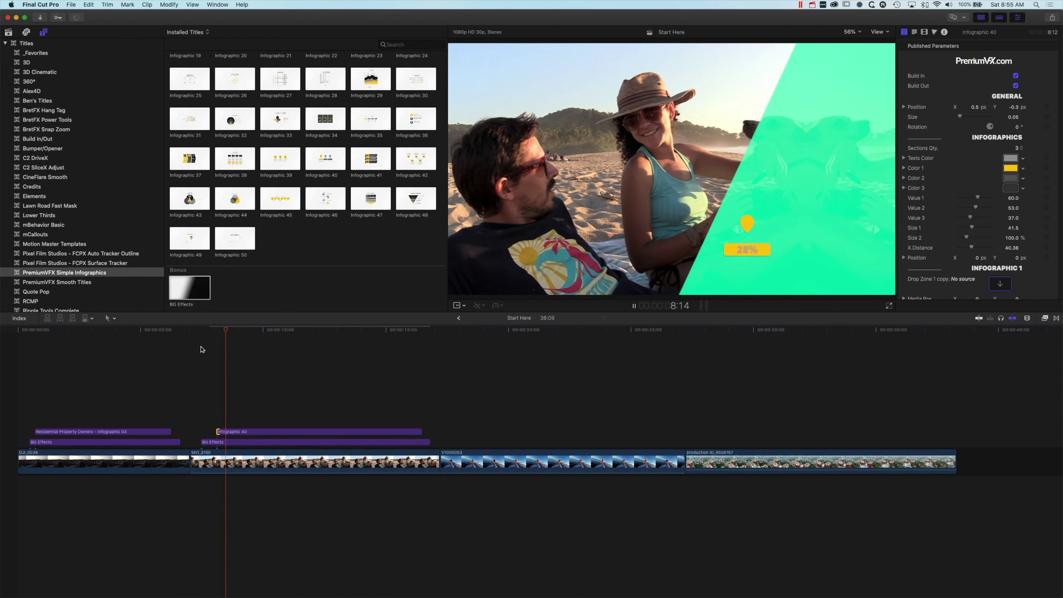
click(226, 330)
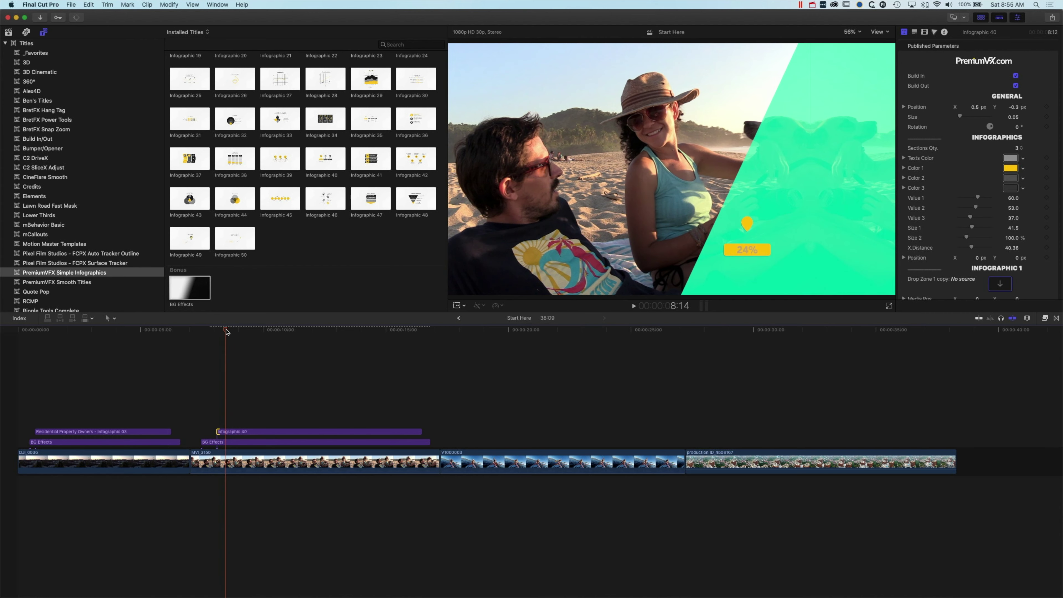
click(201, 330)
key(space)
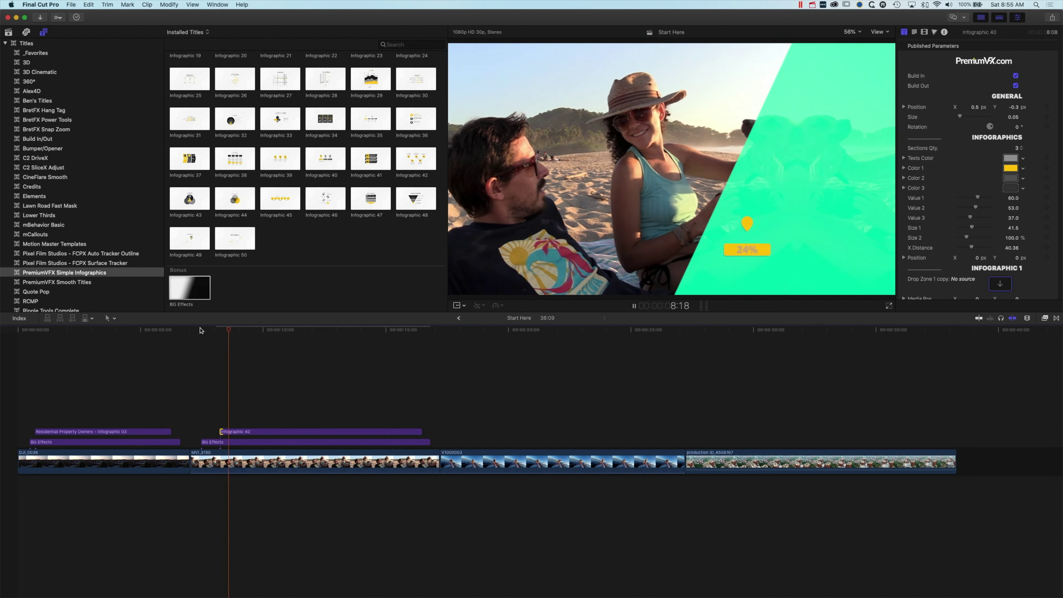
key(space)
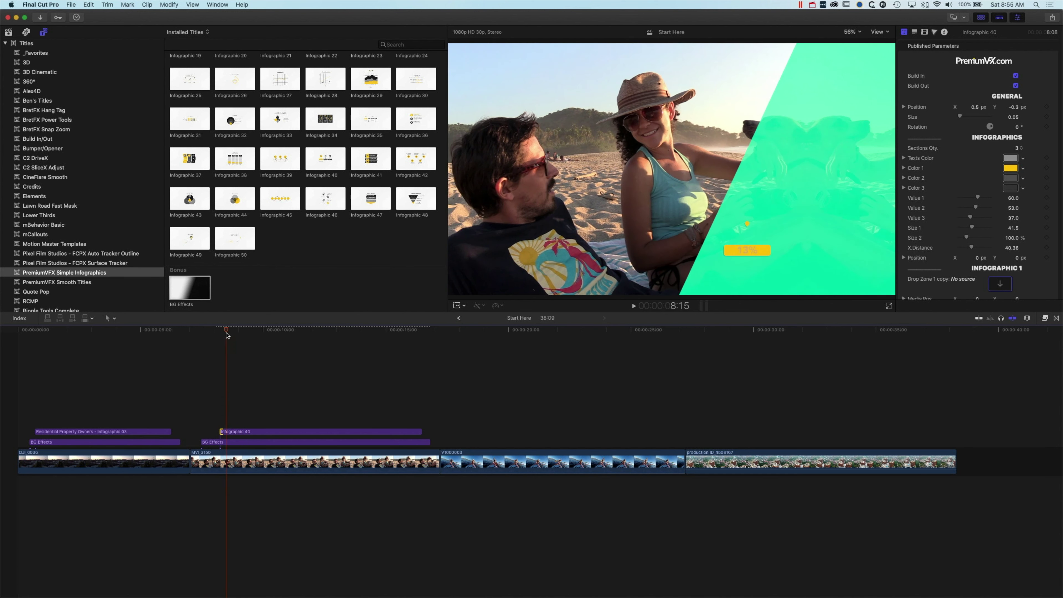
Step: Step frame by frame through the Infographic 40 entrance from 8:09 to 8:18 to check its timing against the background
click(221, 334)
key(Right)
key(Right)
key(Right)
key(Right)
key(Right)
key(Right)
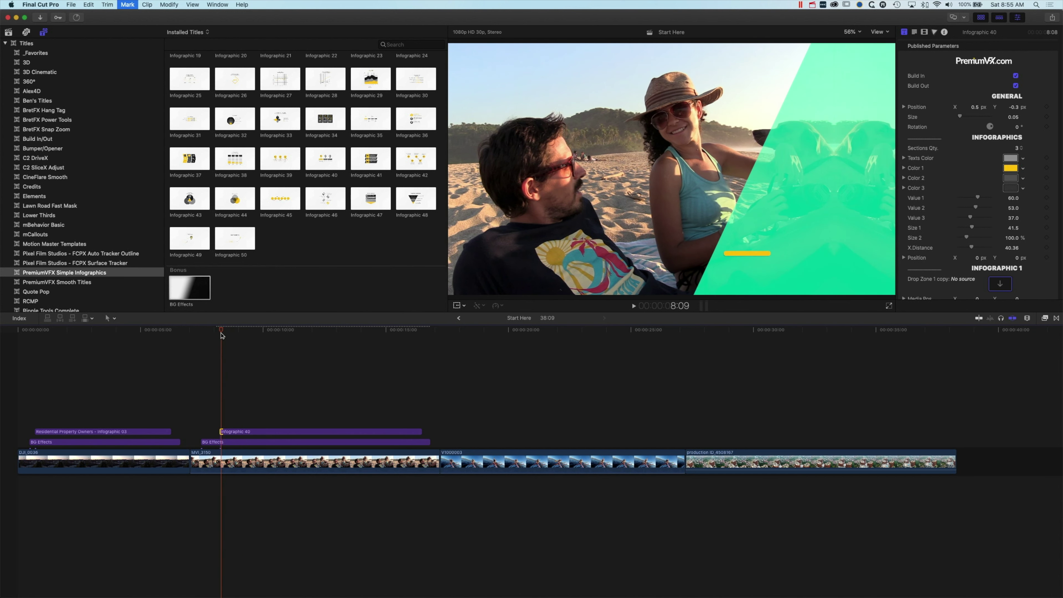
key(Right)
key(Right)
key(Right)
key(Right)
key(Right)
key(Right)
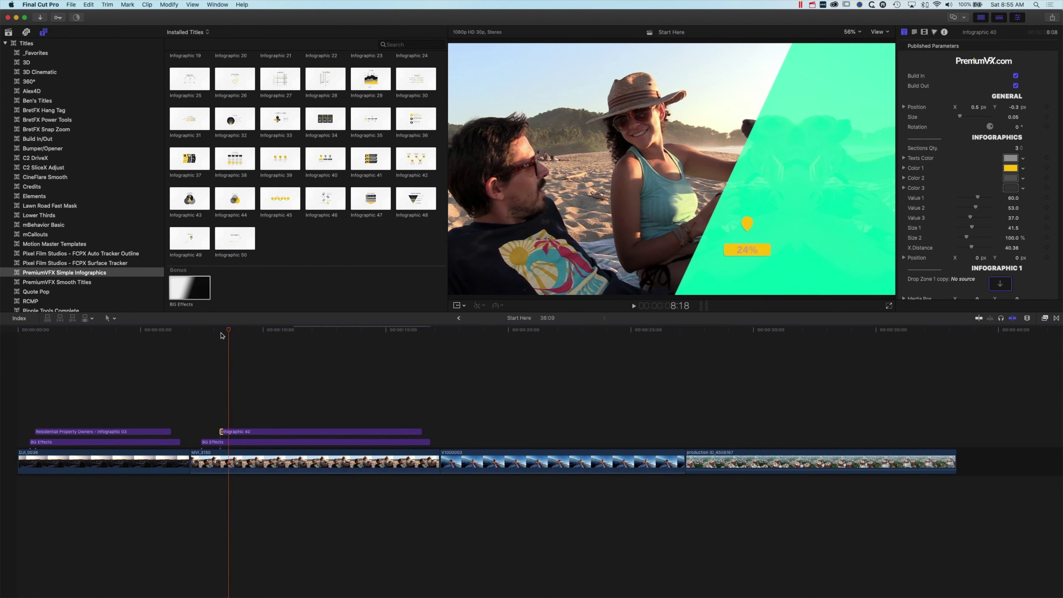
Step: Play back the second clip's title and background effect from 7:01 to about 11:17
drag(227, 332, 190, 333)
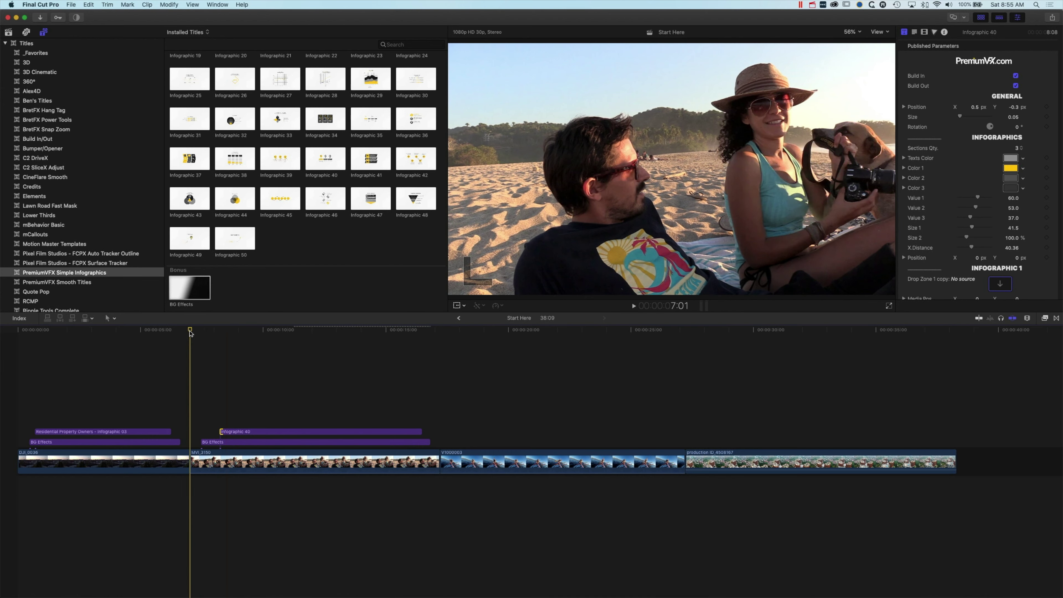
key(space)
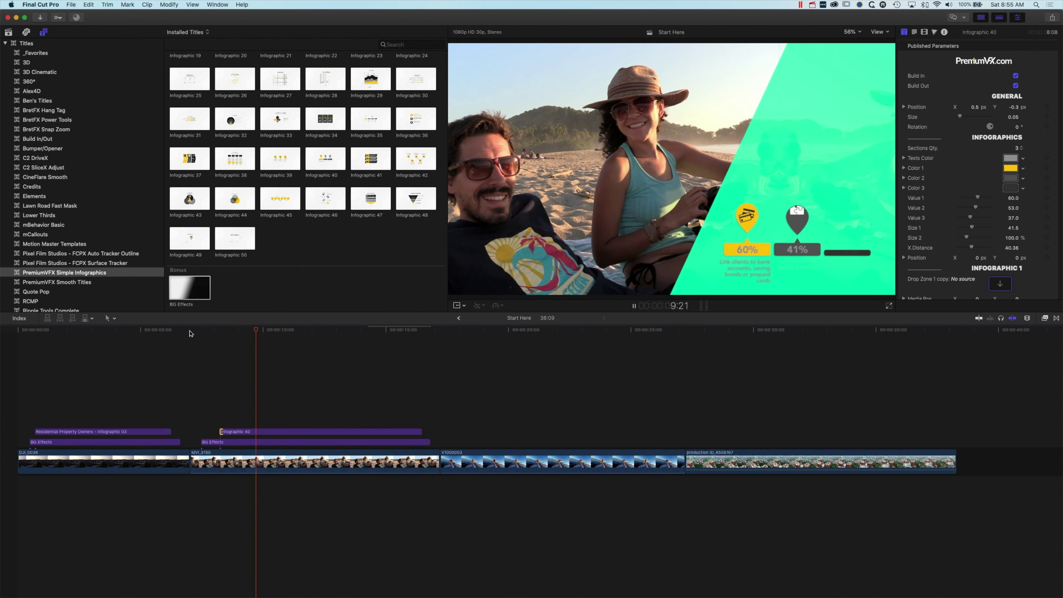
key(space)
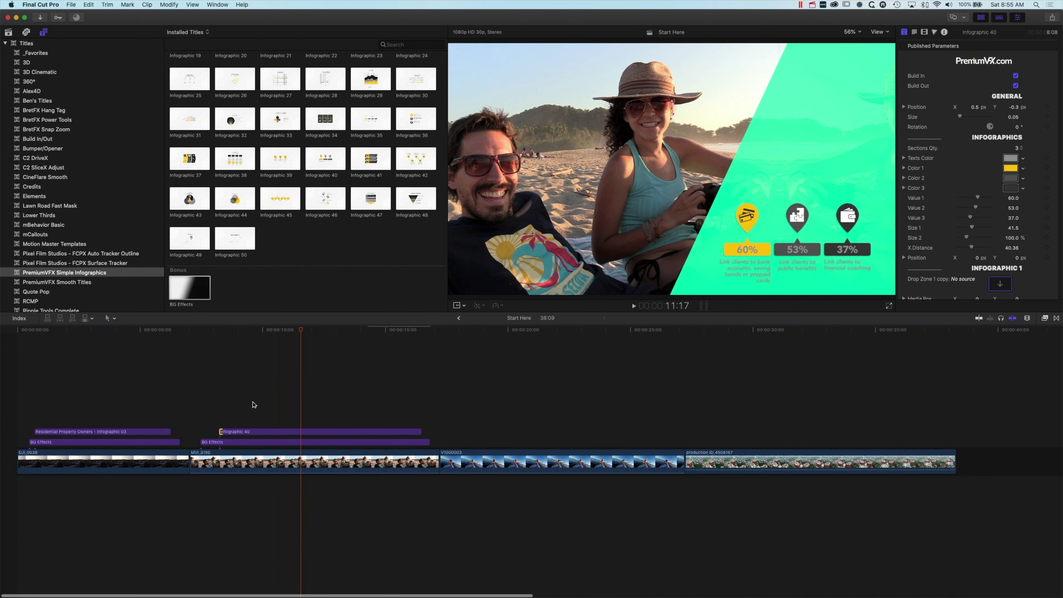
Step: Change the Infographic 40 title's texts color to white with 100% brightness and close the Colors window
click(297, 431)
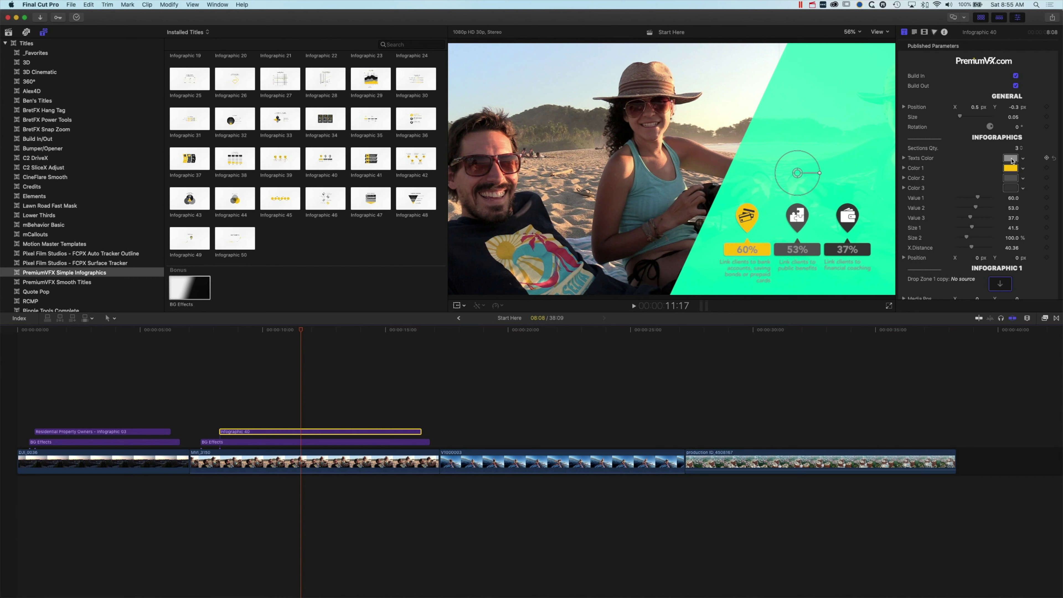
click(1010, 159)
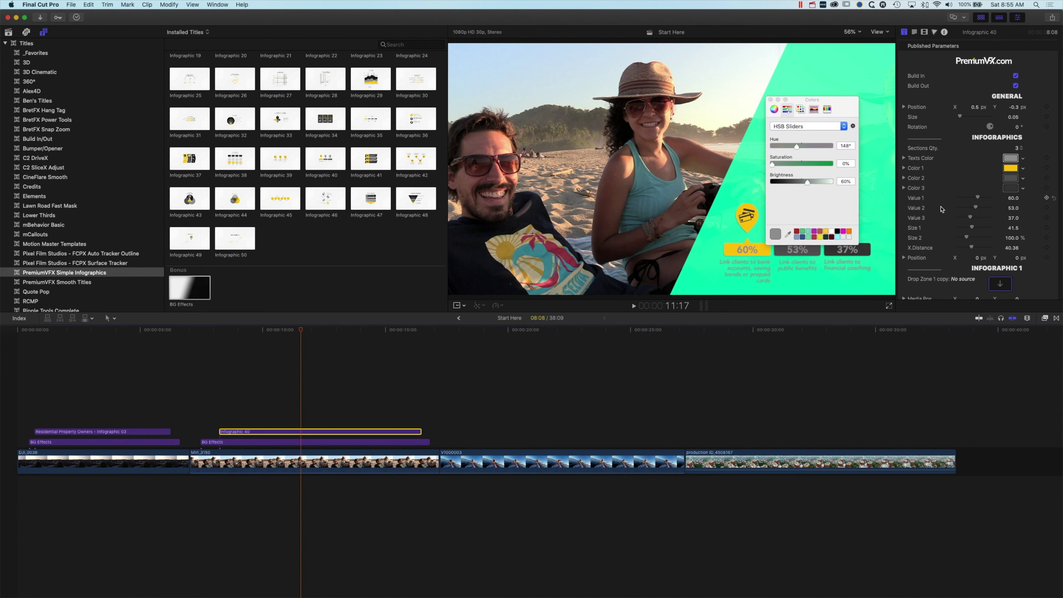
click(831, 233)
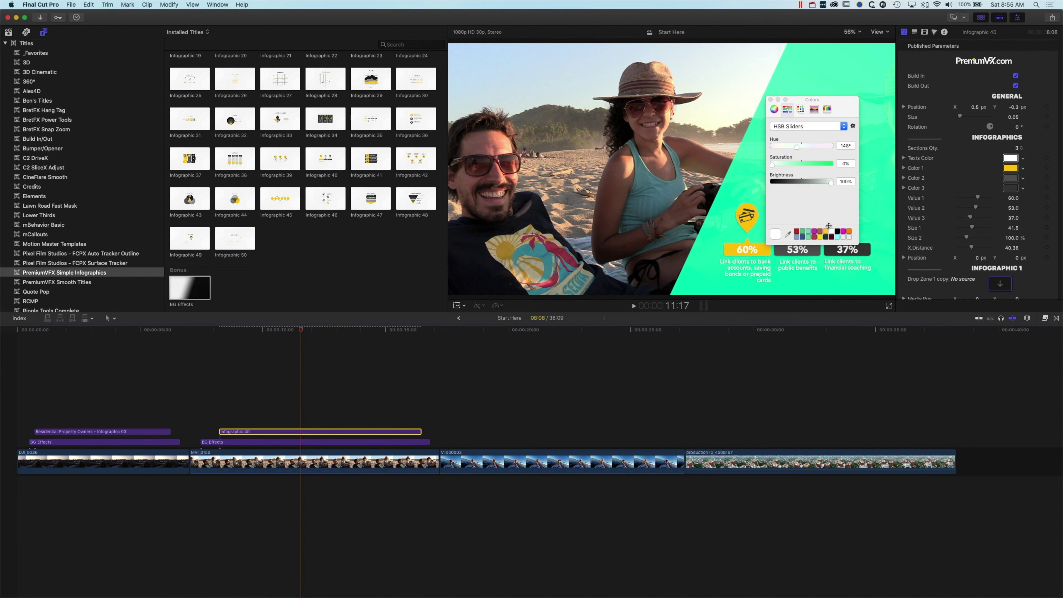
click(771, 99)
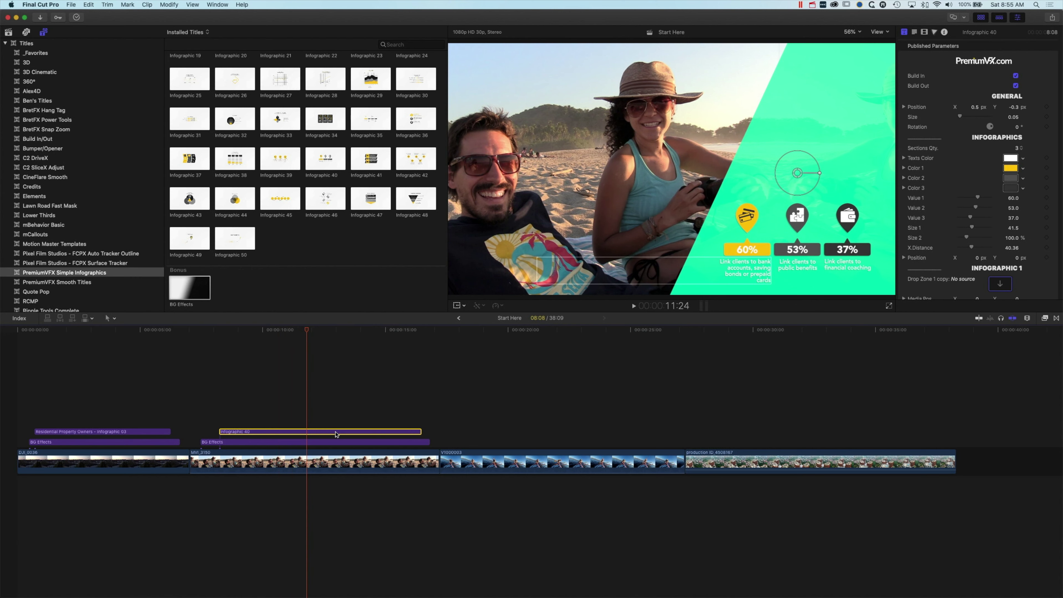
Step: Insert the camera, thumbs-up and twitter icons from the icons event between the second and third timeline clips
click(8, 32)
click(49, 63)
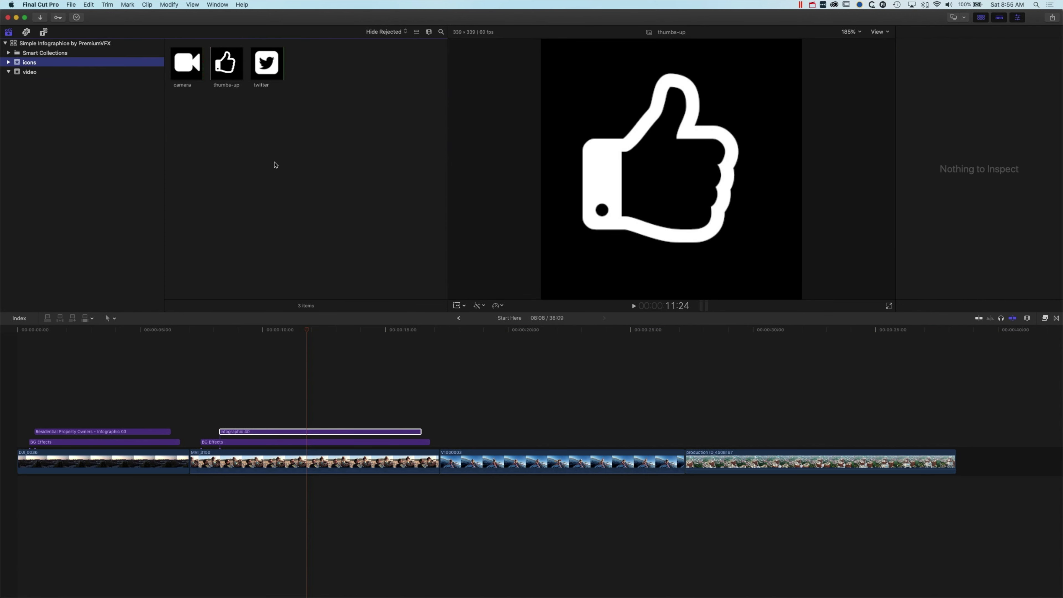
click(190, 69)
shift+click(266, 68)
drag(267, 68, 442, 459)
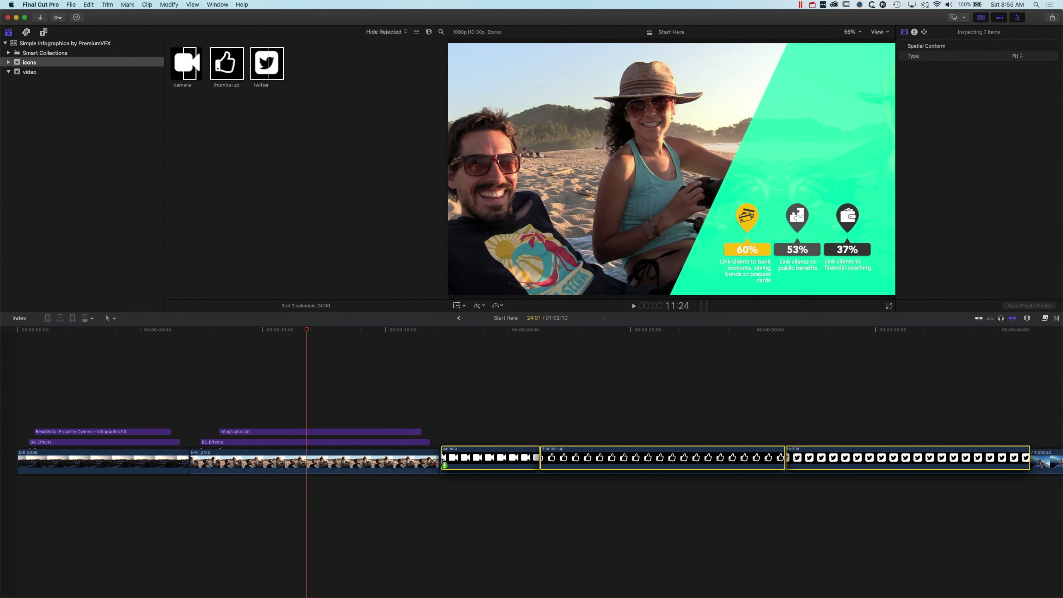
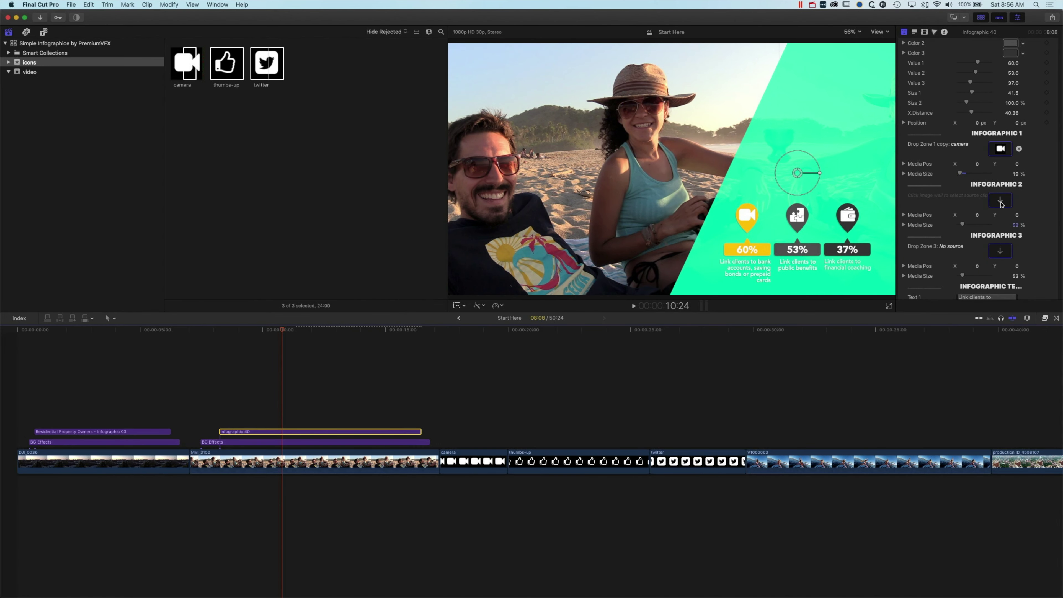
Step: Fill the Infographic 2 drop zone with the thumbs-up clip, with media size 10% and media position X 0.8, Y -1.1
click(999, 201)
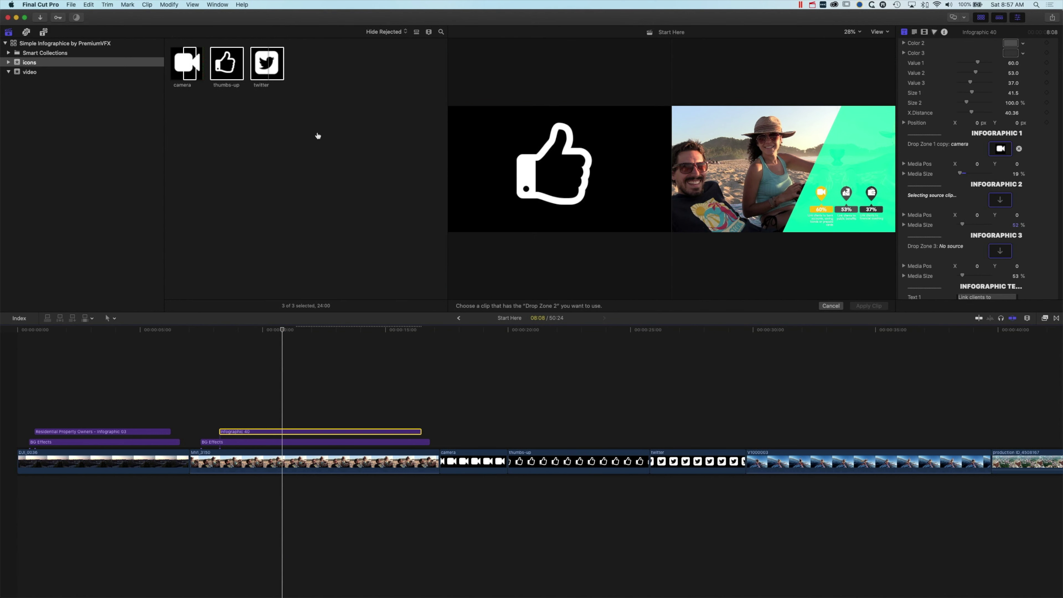
click(571, 461)
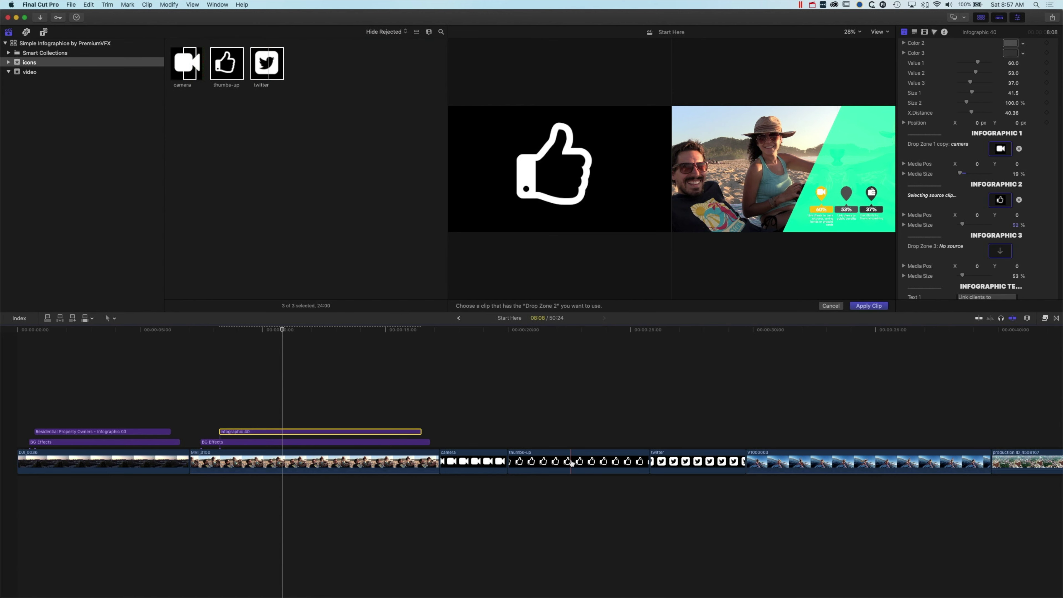
click(870, 306)
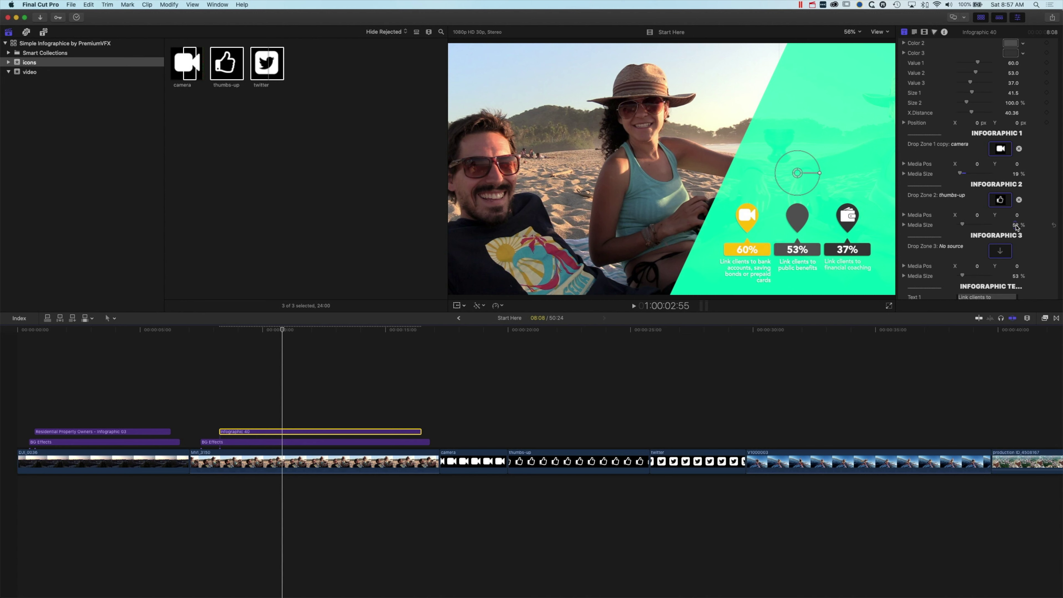
drag(1016, 225, 1005, 226)
drag(1018, 218, 975, 217)
Step: Delete the camera, thumbs-up and twitter clips from the timeline and place the playhead at the start of the kayak clip
drag(472, 423, 669, 491)
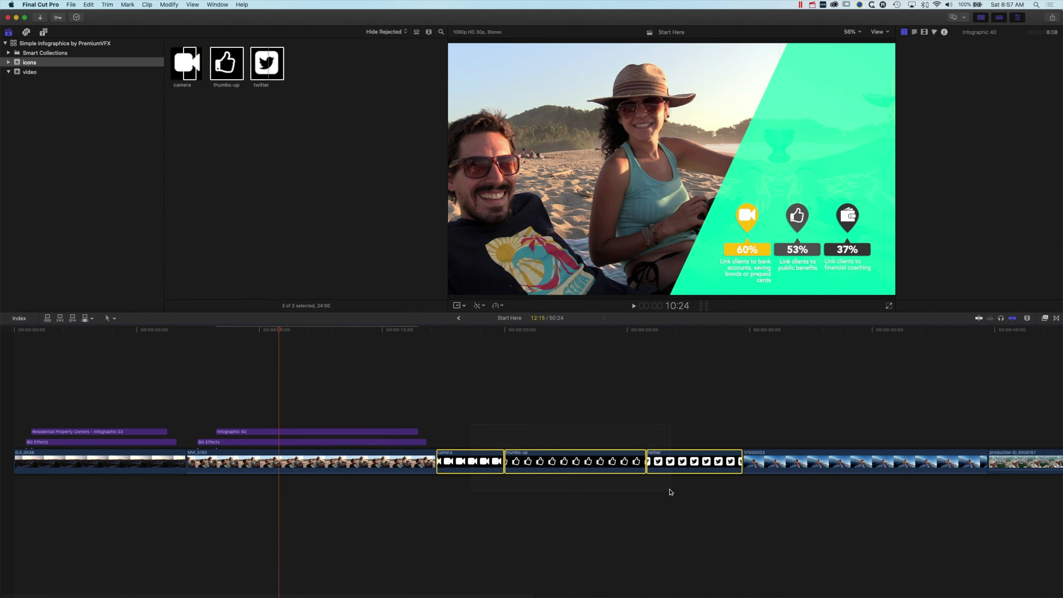
key(Delete)
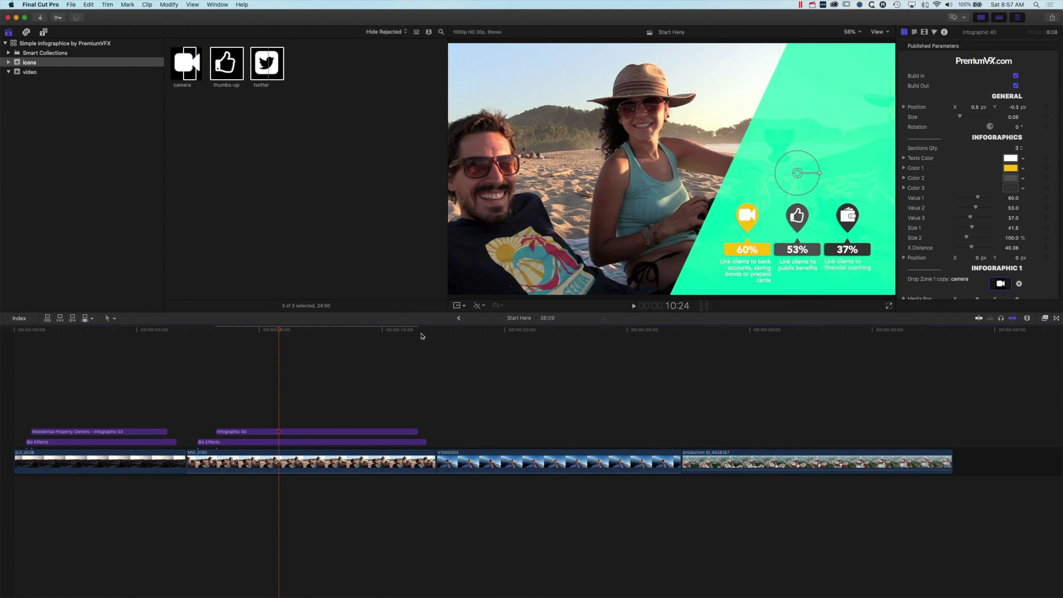
drag(424, 333, 435, 333)
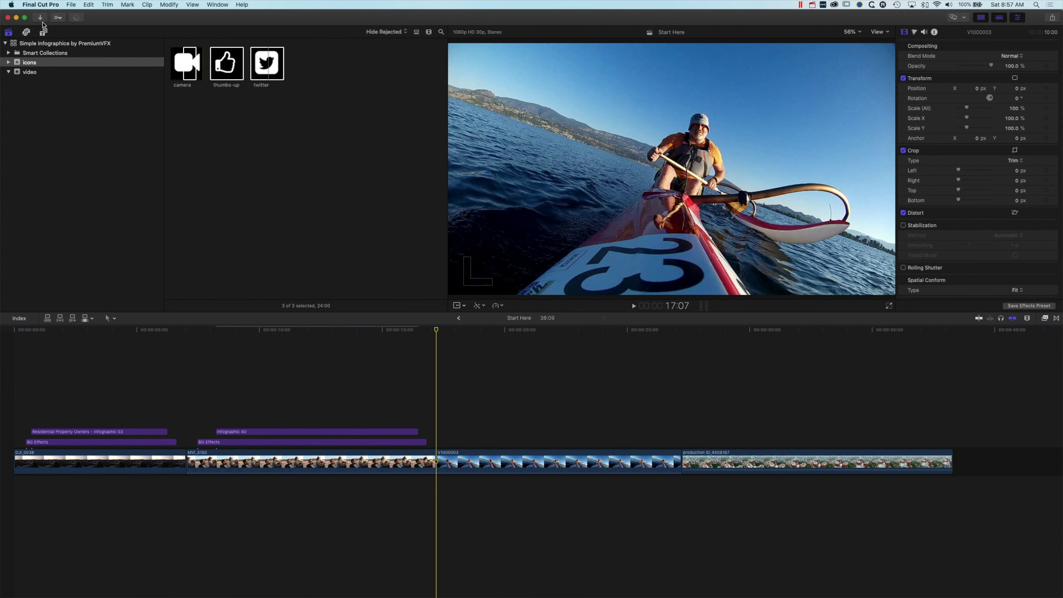
Step: Insert a Basic Title from the Bumper/Opener titles between the second and third timeline clips and view it at 20:09
click(46, 32)
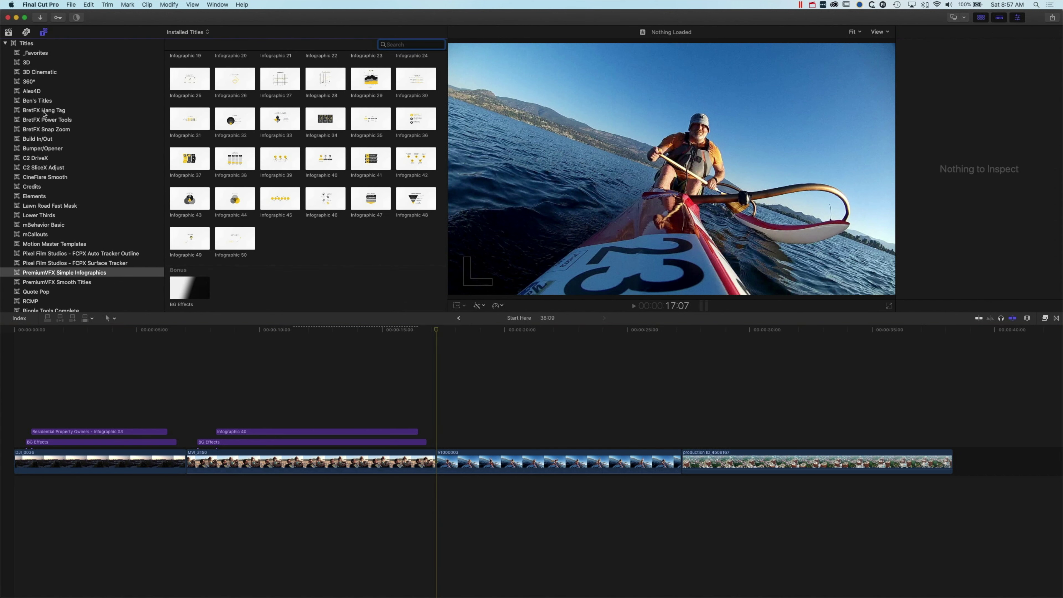
click(46, 149)
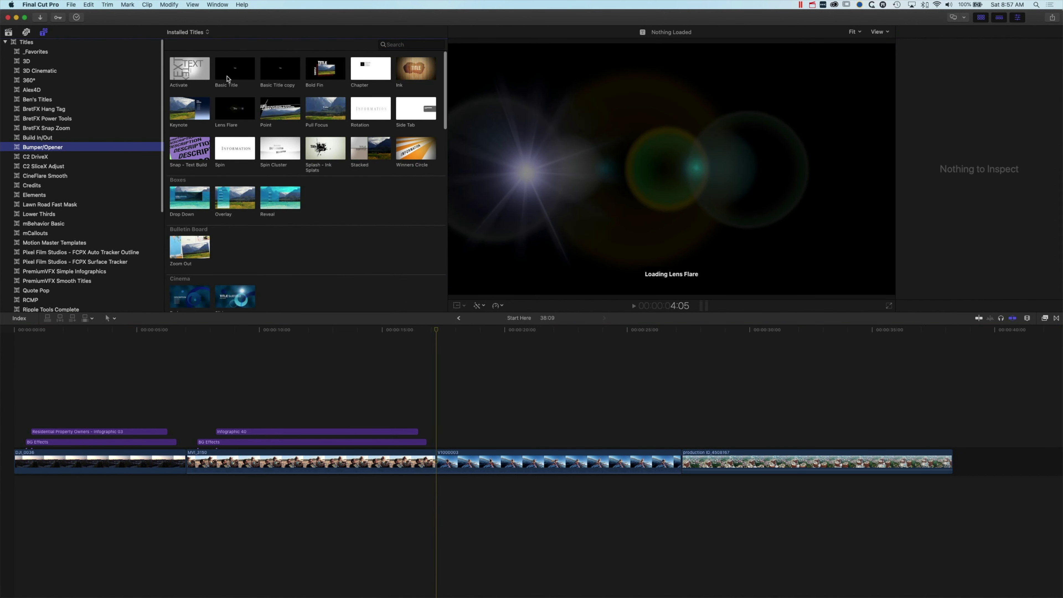
drag(229, 77, 438, 460)
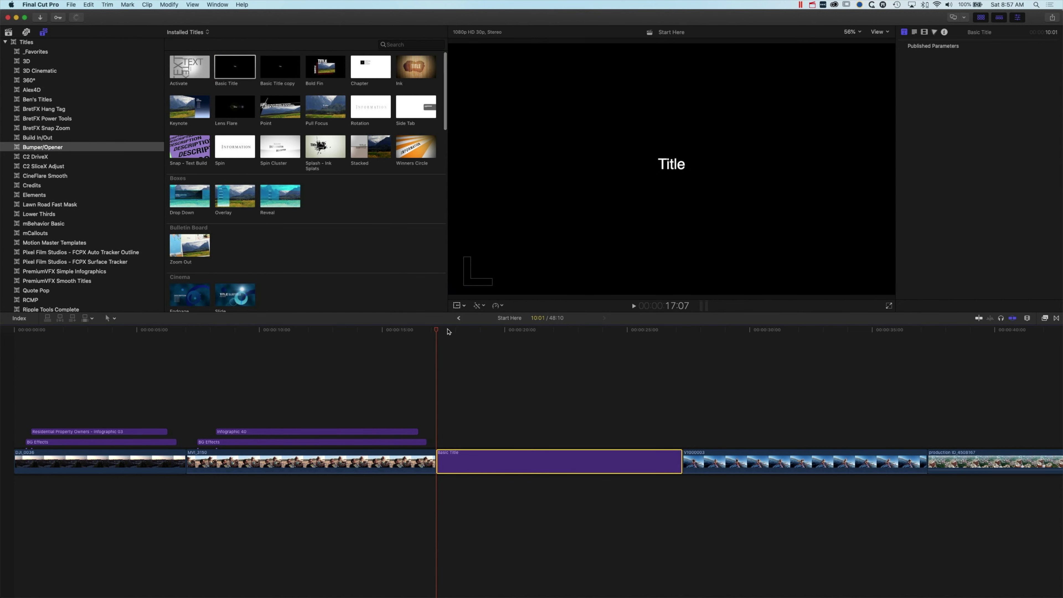
click(526, 329)
mouse_move(526, 329)
mouse_down()
mouse_move(341, 329)
mouse_move(511, 330)
mouse_up()
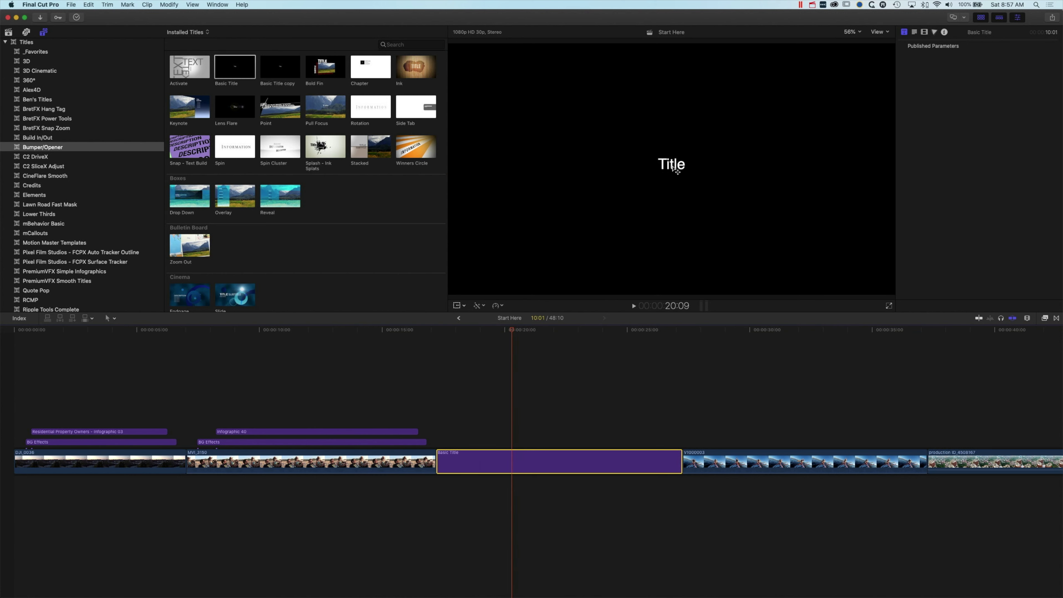
Step: Clear the placeholder text of the Basic Title with the playhead at 20:15
click(915, 33)
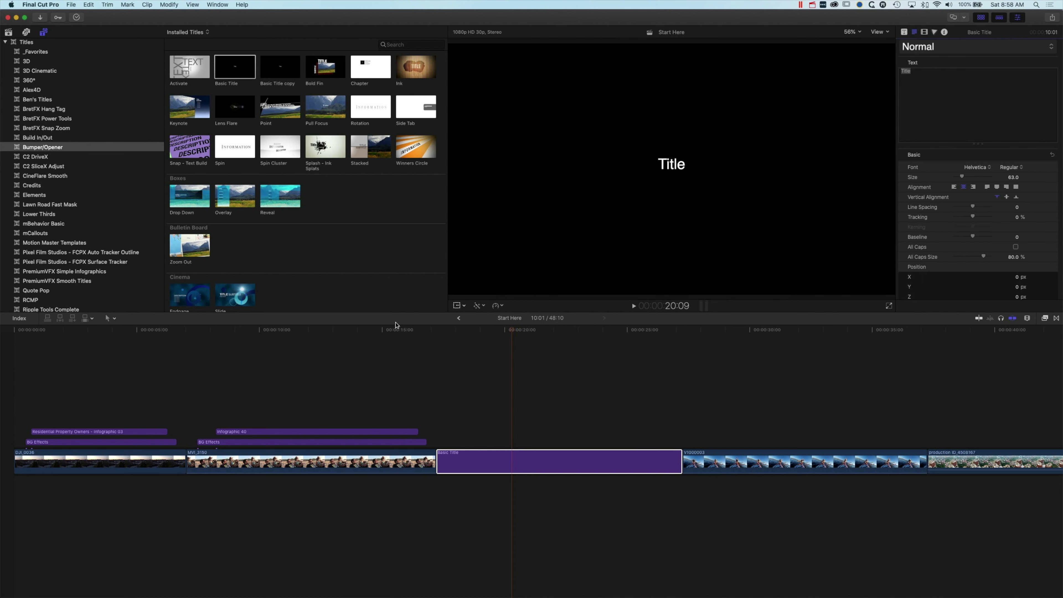
click(346, 330)
mouse_move(504, 333)
mouse_down()
mouse_move(532, 331)
mouse_move(519, 332)
mouse_up()
click(941, 75)
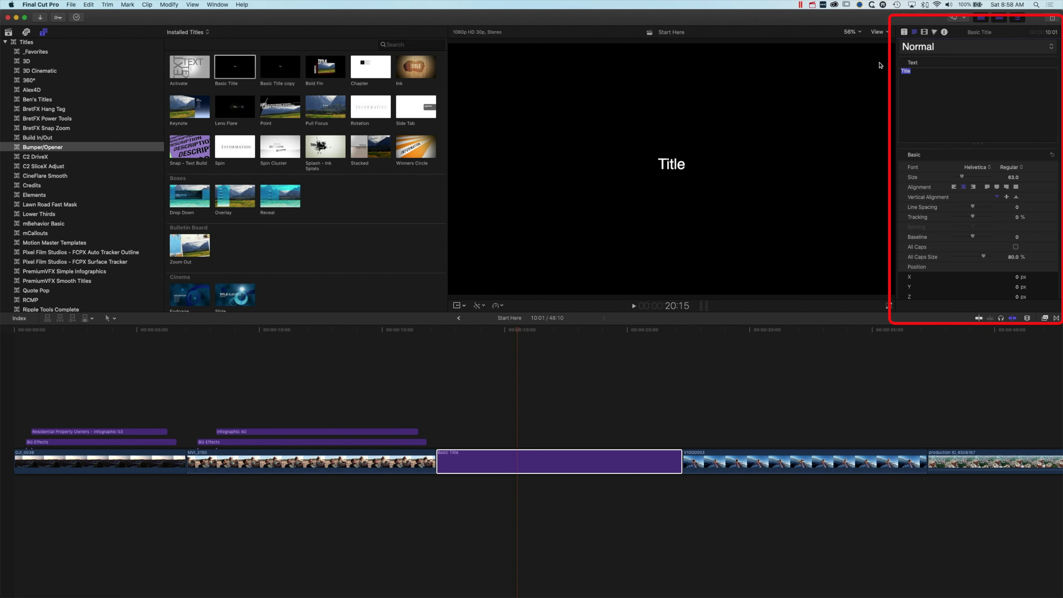
key(BackSpace)
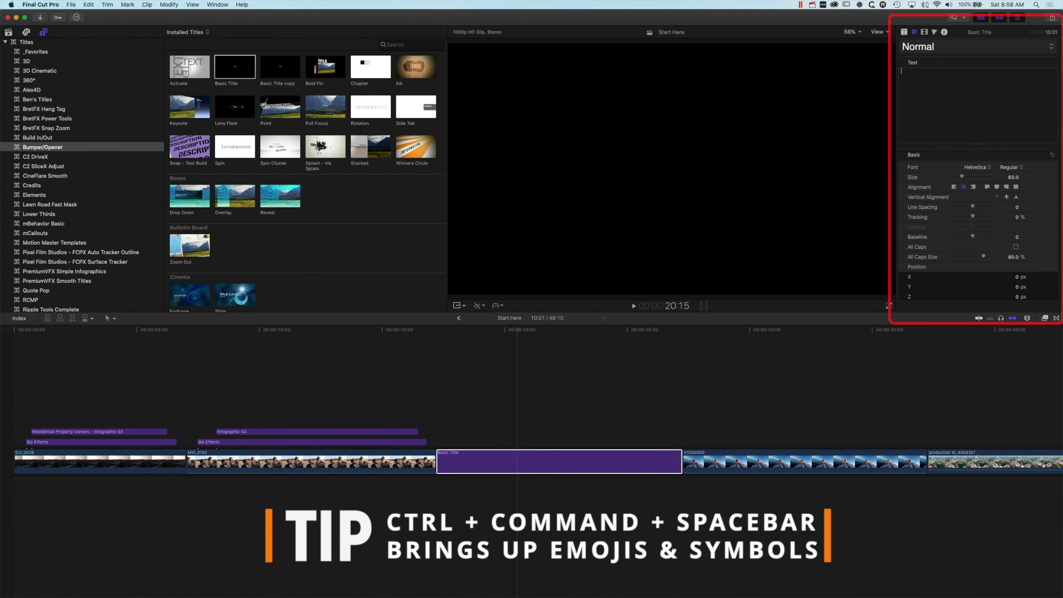
Step: Insert the coffee cup emoji from the Food & Drink category as the title's text and set its size to 166
key(ctrl+super+space)
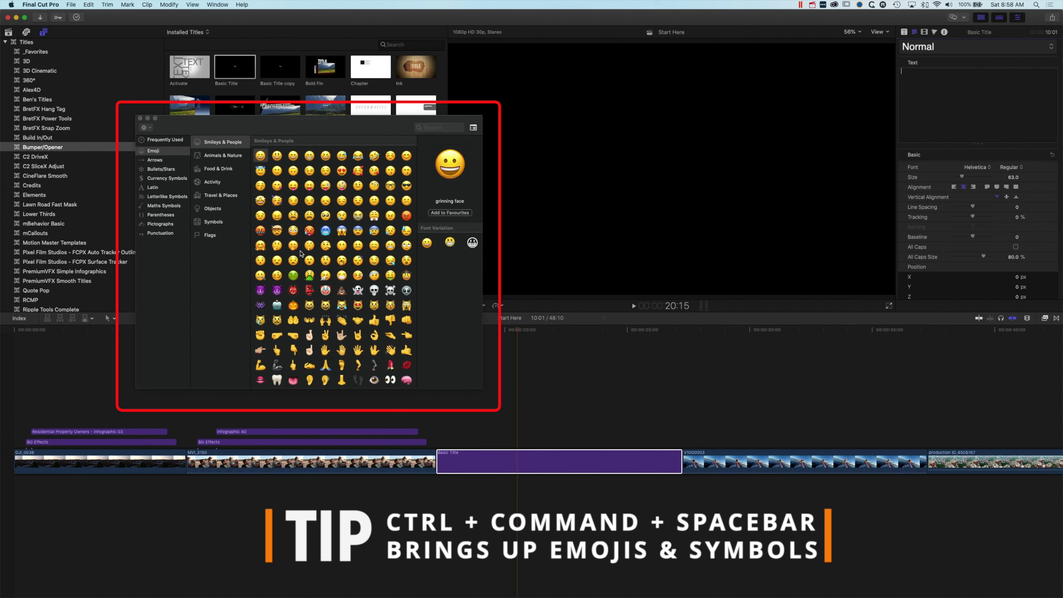
scroll(301, 252, down, 10)
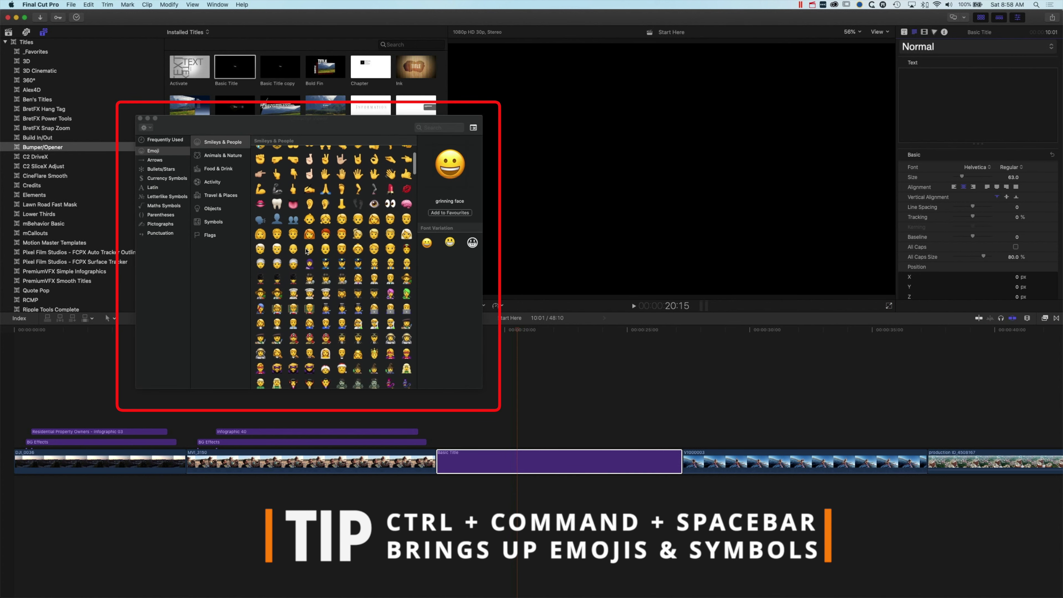
scroll(308, 250, down, 20)
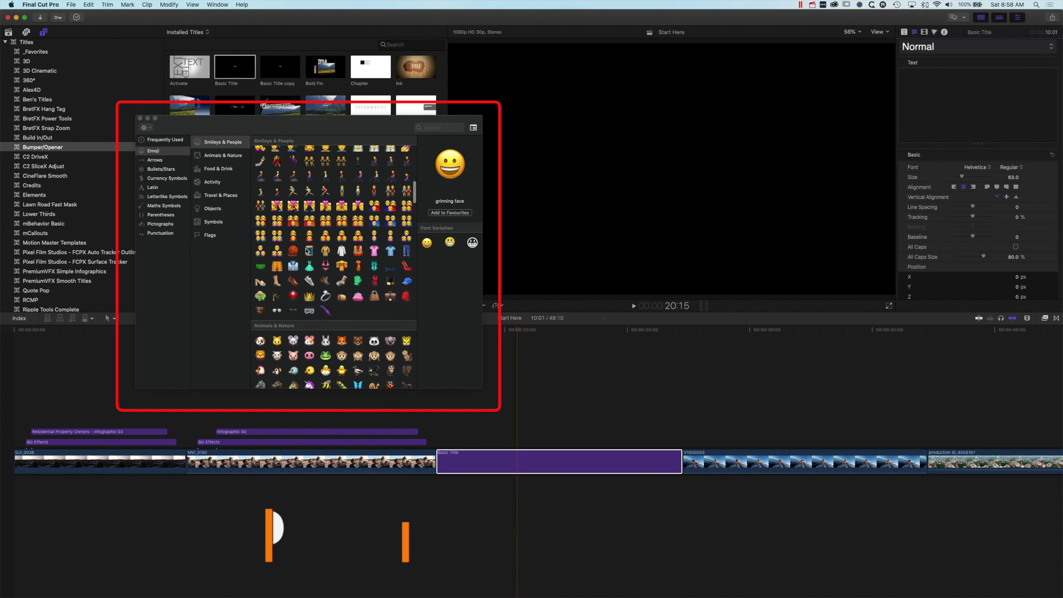
click(216, 169)
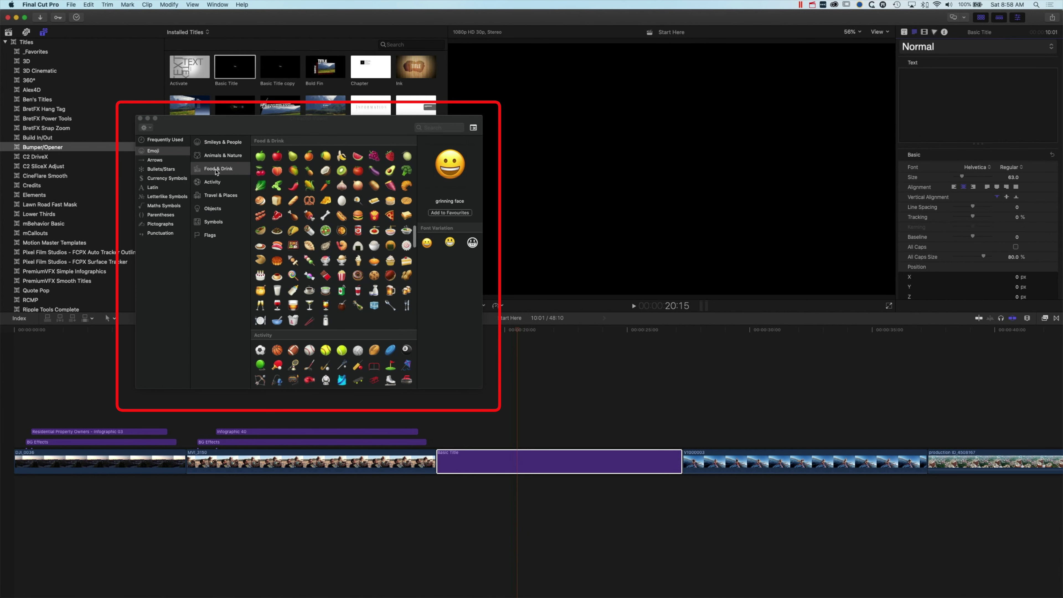
scroll(315, 290, down, 1)
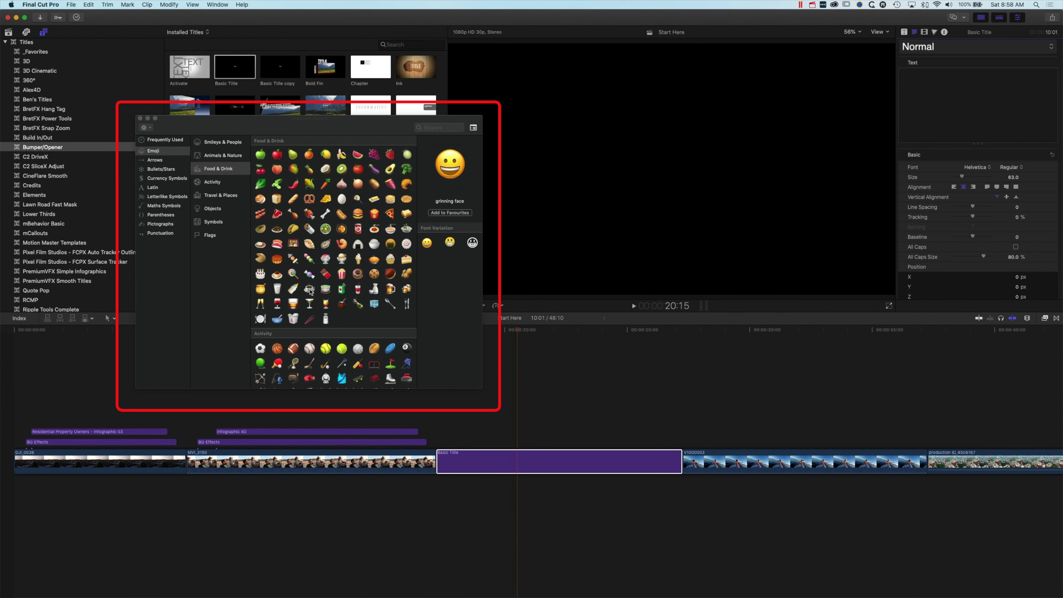
double_click(310, 290)
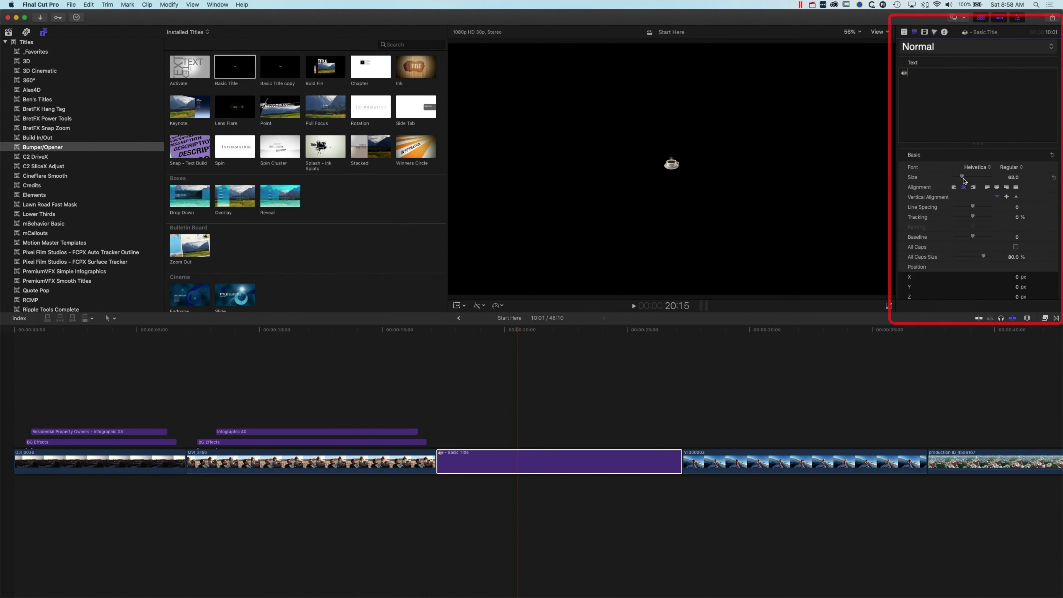
mouse_move(962, 180)
mouse_down()
mouse_move(998, 178)
mouse_move(976, 179)
mouse_up()
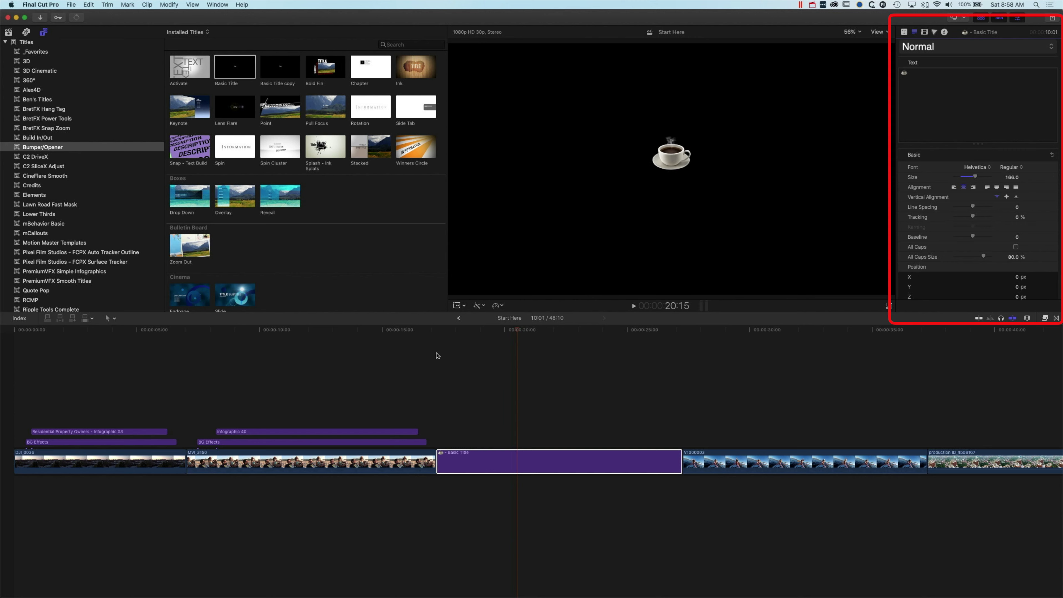
Step: Fill the Infographic 3 drop zone of the Infographic 40 title with the coffee cup Basic Title clip
click(362, 330)
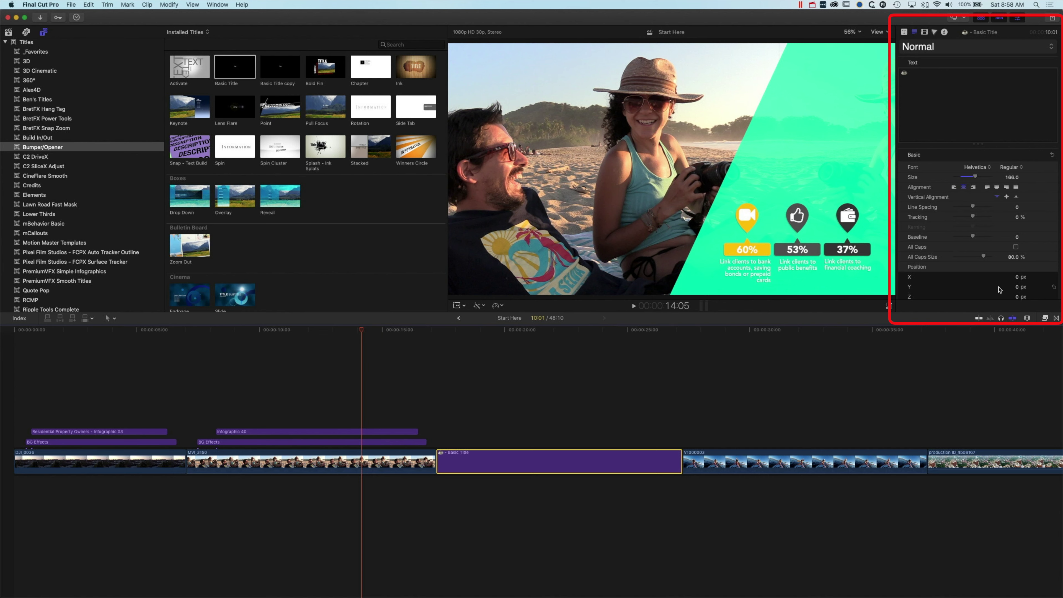
click(903, 32)
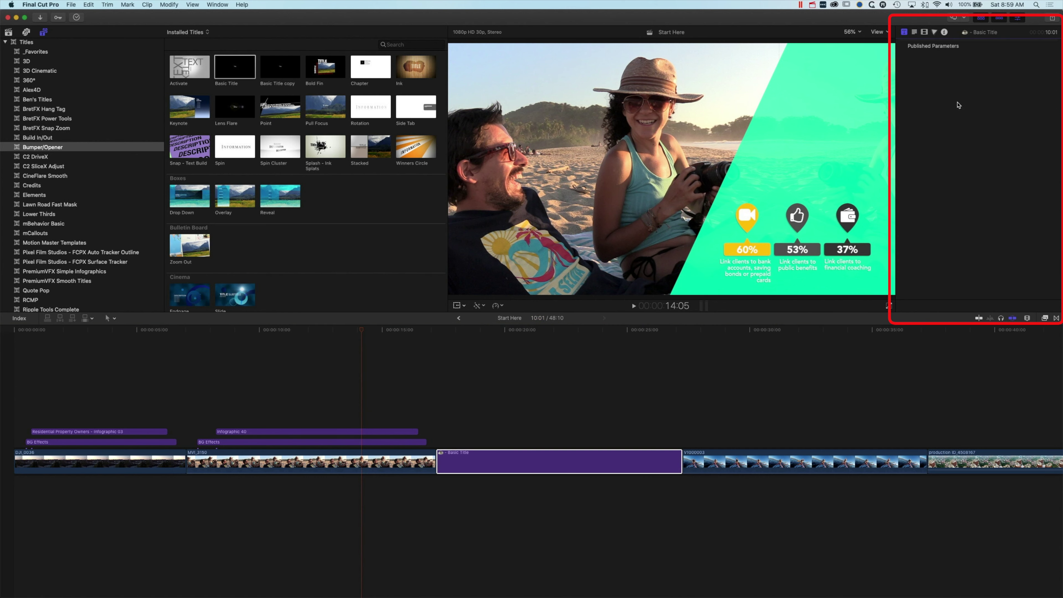
click(394, 431)
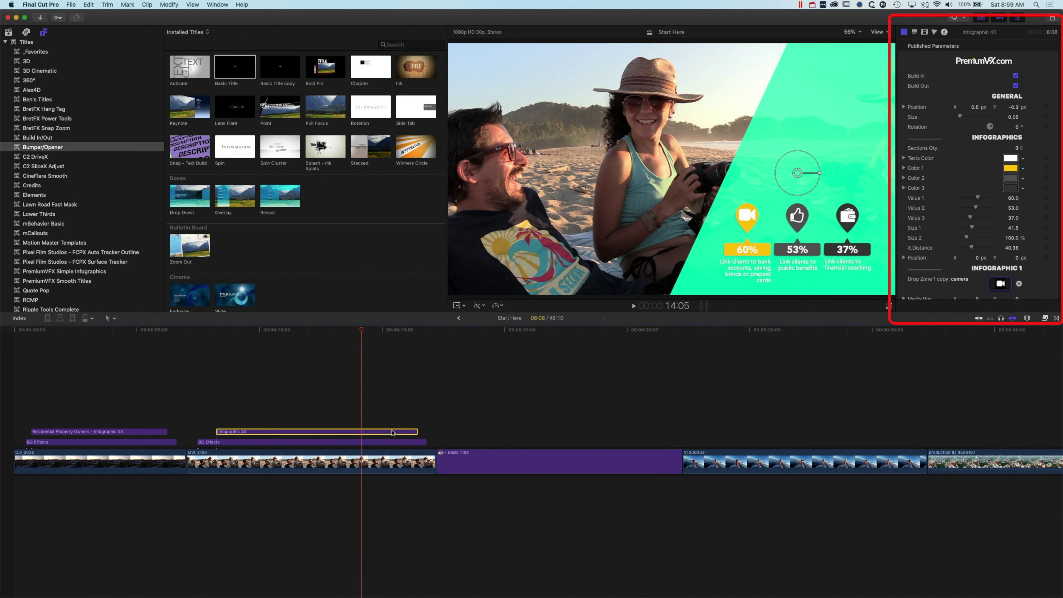
scroll(956, 256, down, 8)
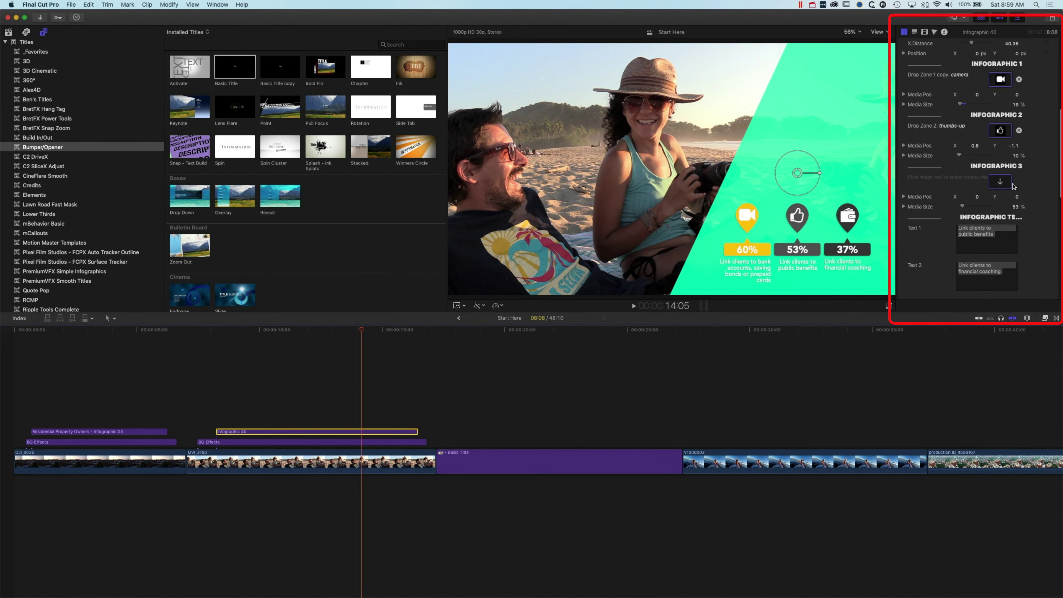
click(1001, 181)
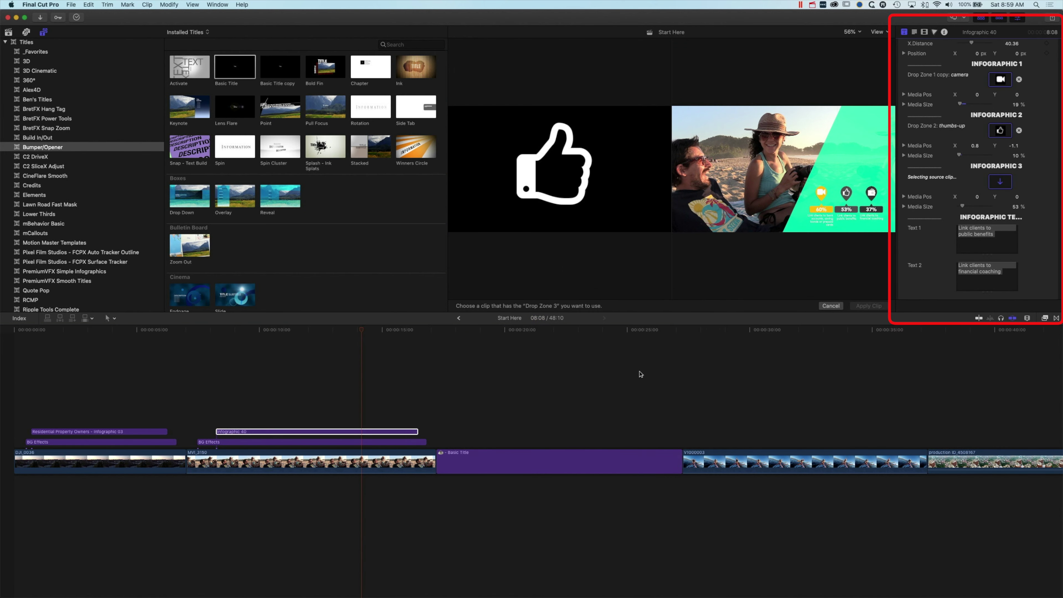
click(542, 464)
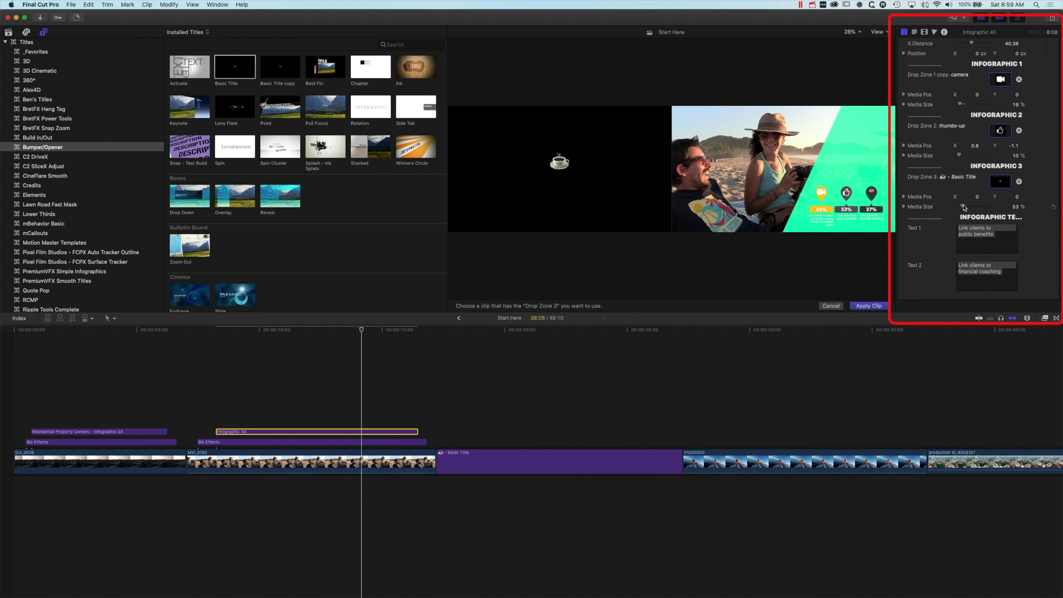
drag(964, 207, 964, 206)
click(865, 306)
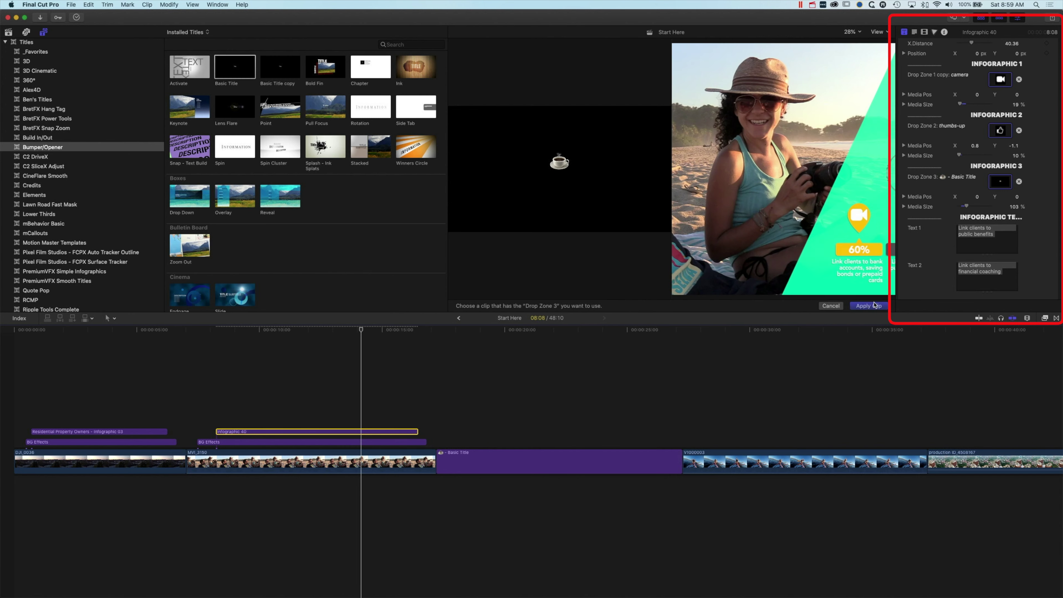
Step: Set the Infographic 3 media size to 88% and media position Y to -4.0, and briefly play back the title around 13:08
drag(1017, 199, 964, 207)
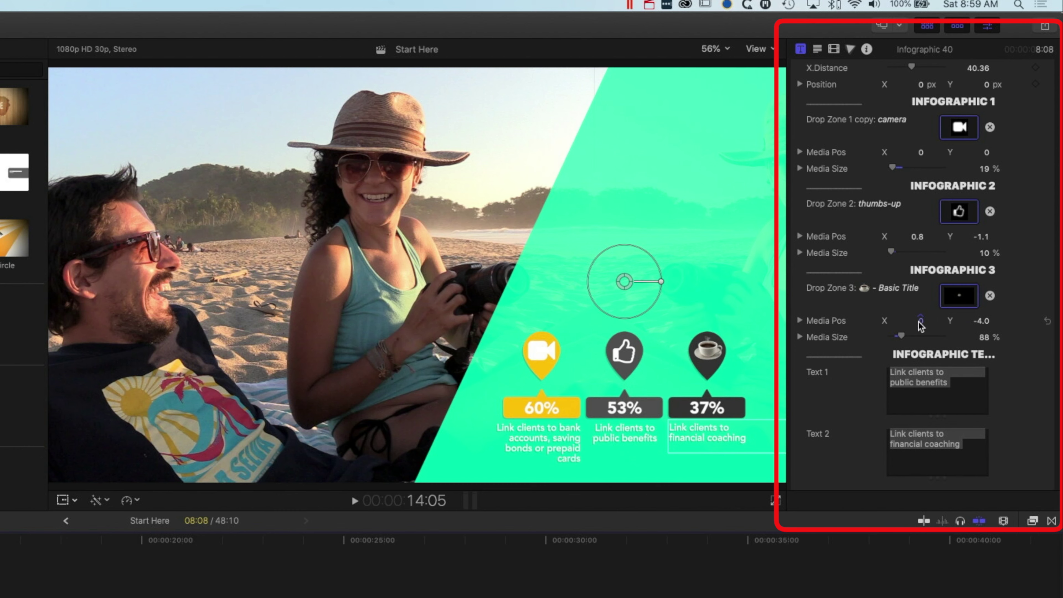
click(919, 322)
key(space)
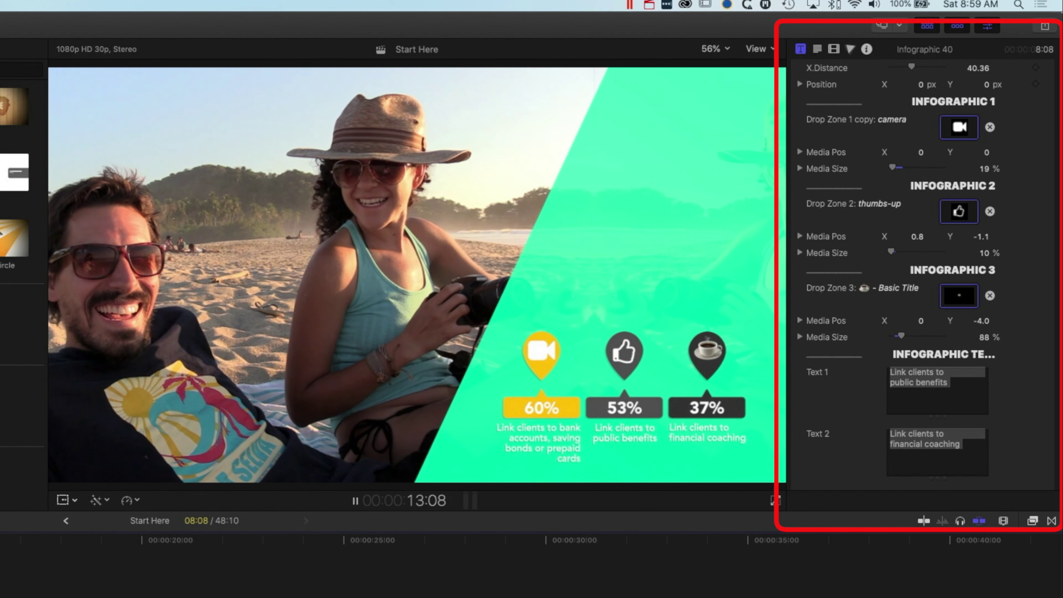
key(space)
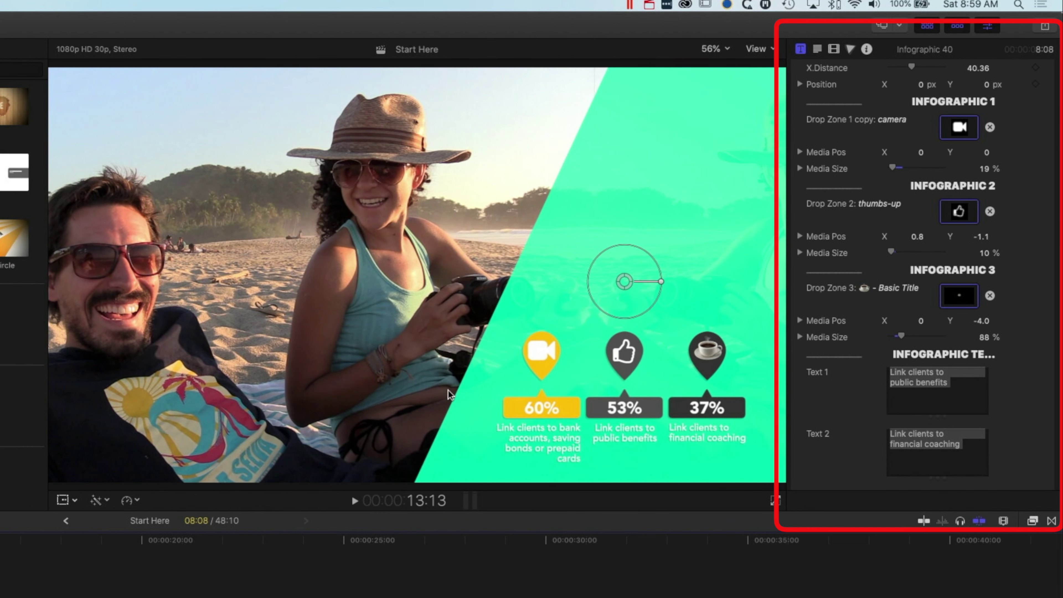
Step: Set Text 1 to "Video makes social media great!", Text 2 to "Coffee is king!" and Text 3 to "People who shoot Video on their iPhone"
click(905, 395)
text(Video makes social media great!)
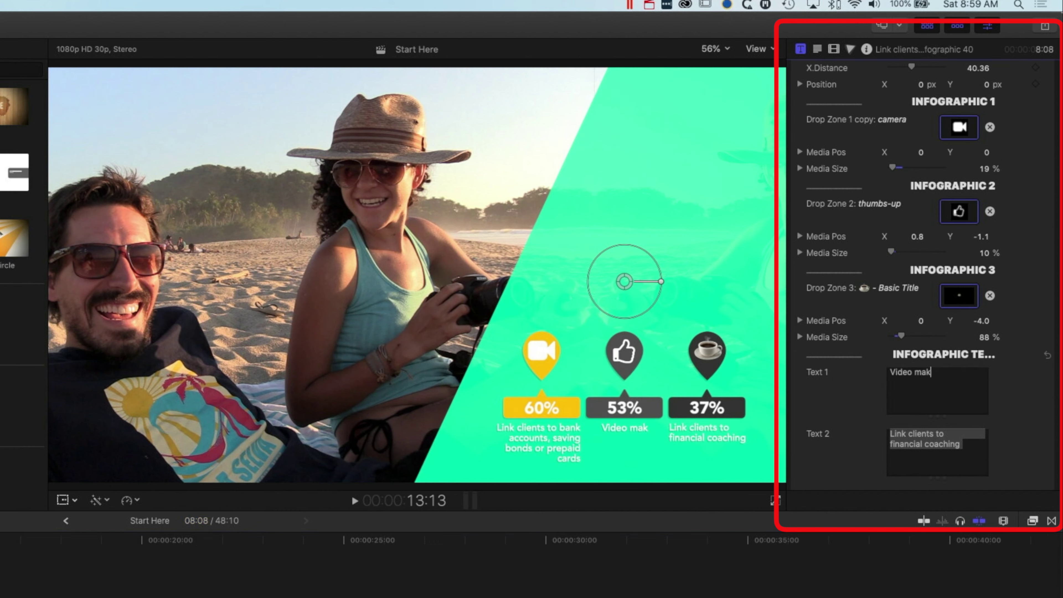
key(Tab)
text(Coffee is king!)
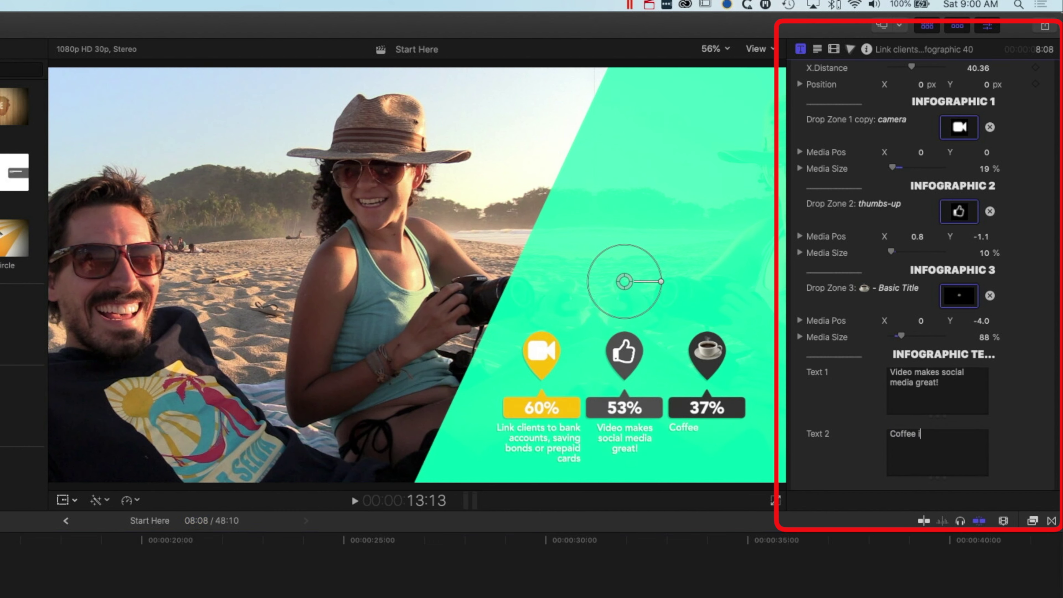
key(Tab)
text(People who shoot Vi)
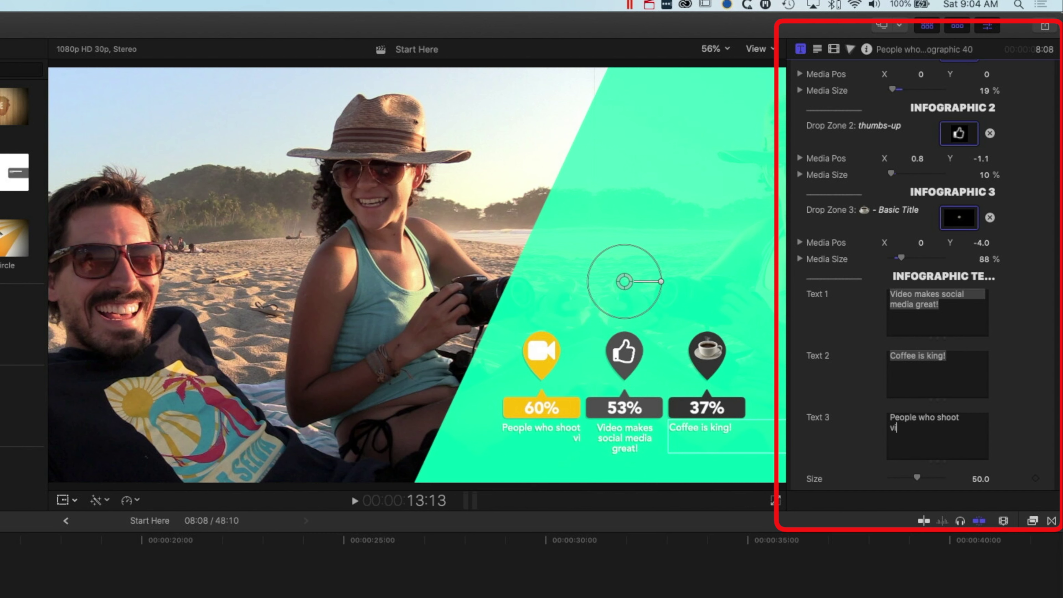
text(deo on their iPhone)
Step: Set the size of the Infographic 40 title's description texts to 40.52
scroll(930, 449, down, 1)
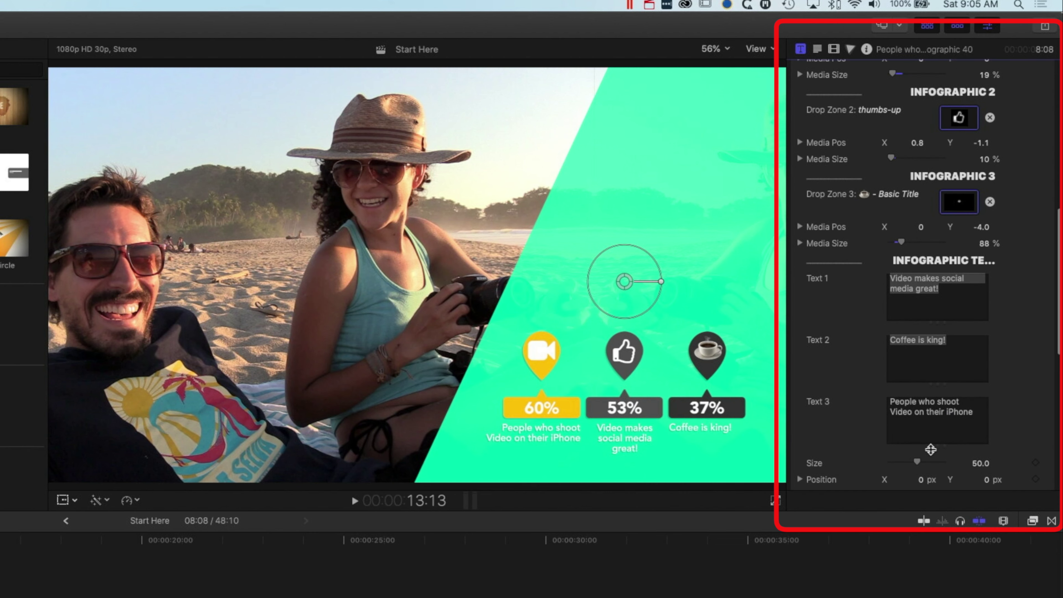
drag(916, 462, 911, 463)
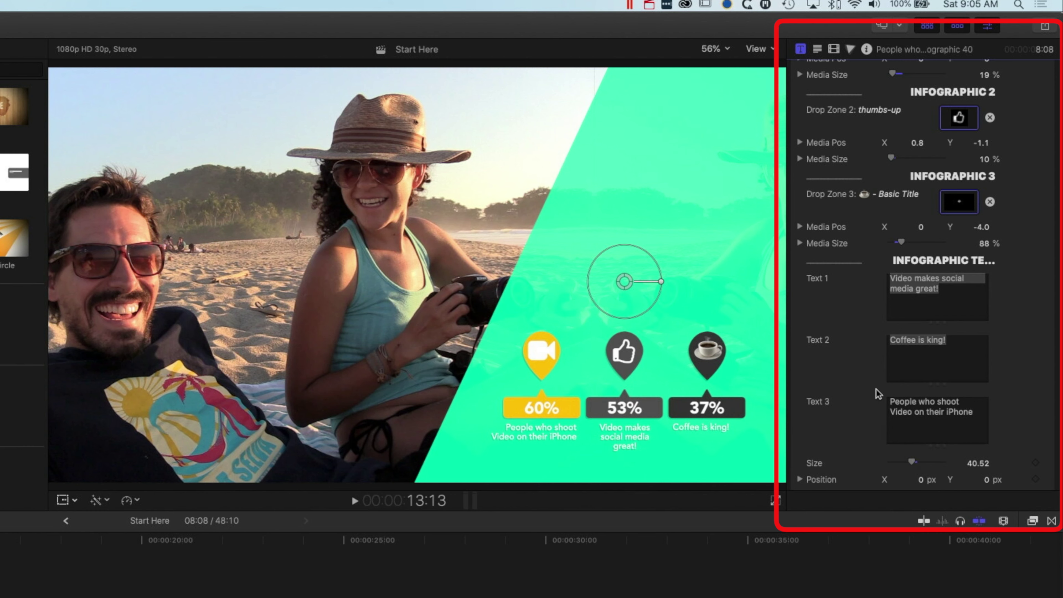
Step: Set Value 1 to 23.71, Value 2 to 76.62, Value 3 to 59.59, Size 1 to 33.95 and X.Distance to 45.64, and play back the title
scroll(878, 393, down, 3)
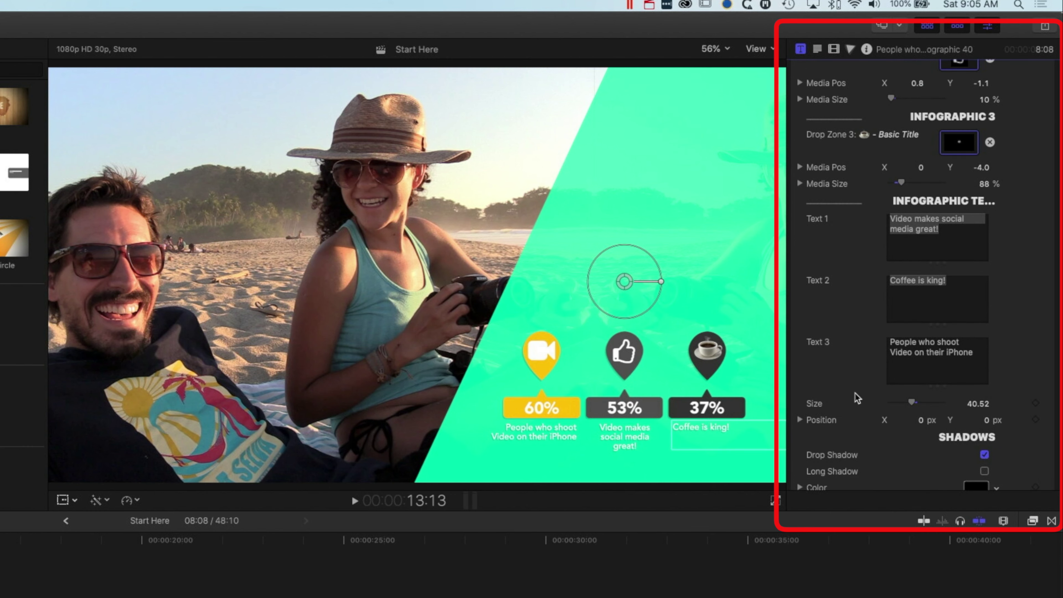
scroll(854, 392, down, 5)
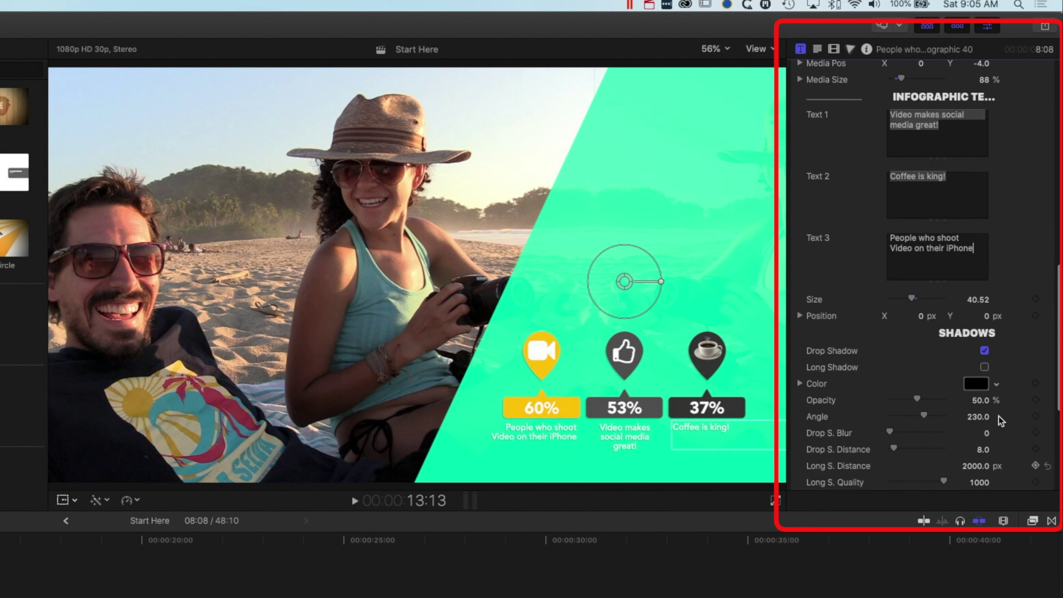
scroll(871, 392, down, 10)
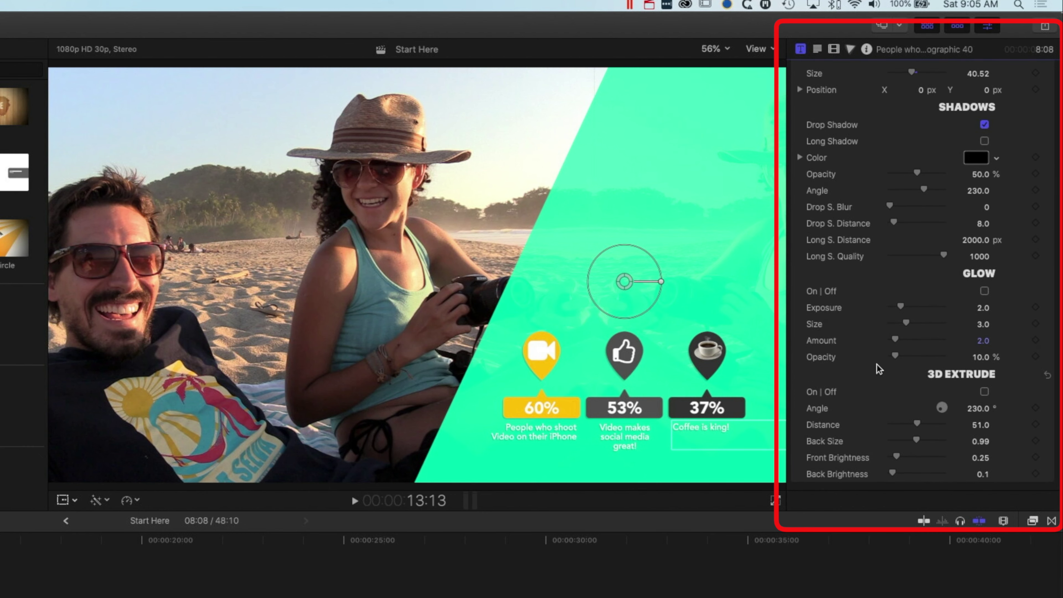
scroll(868, 265, up, 20)
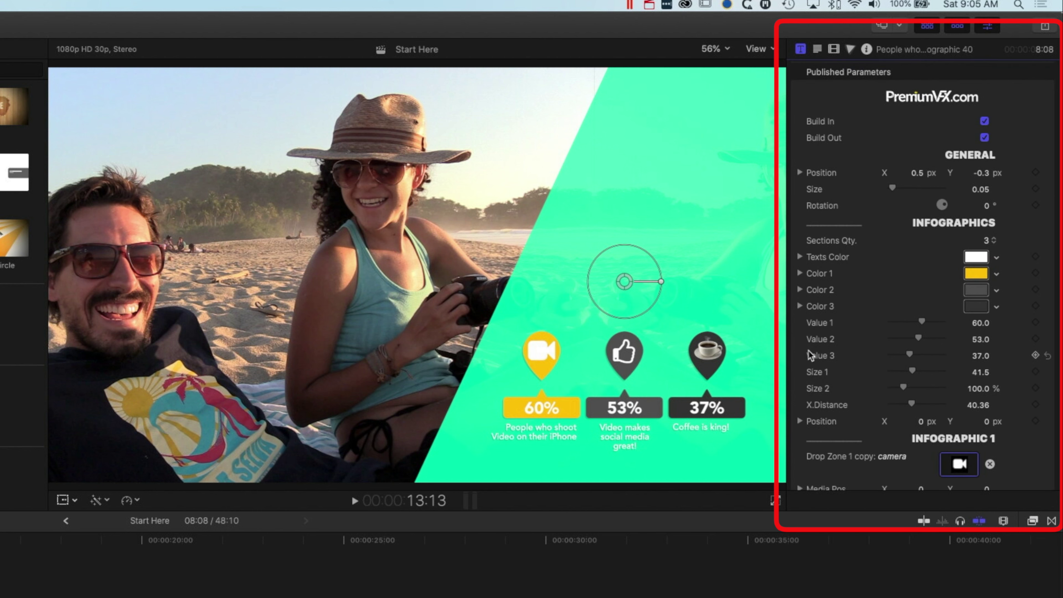
mouse_move(923, 322)
mouse_down()
mouse_move(897, 321)
mouse_move(932, 343)
mouse_move(895, 355)
mouse_move(933, 355)
mouse_move(909, 372)
mouse_up()
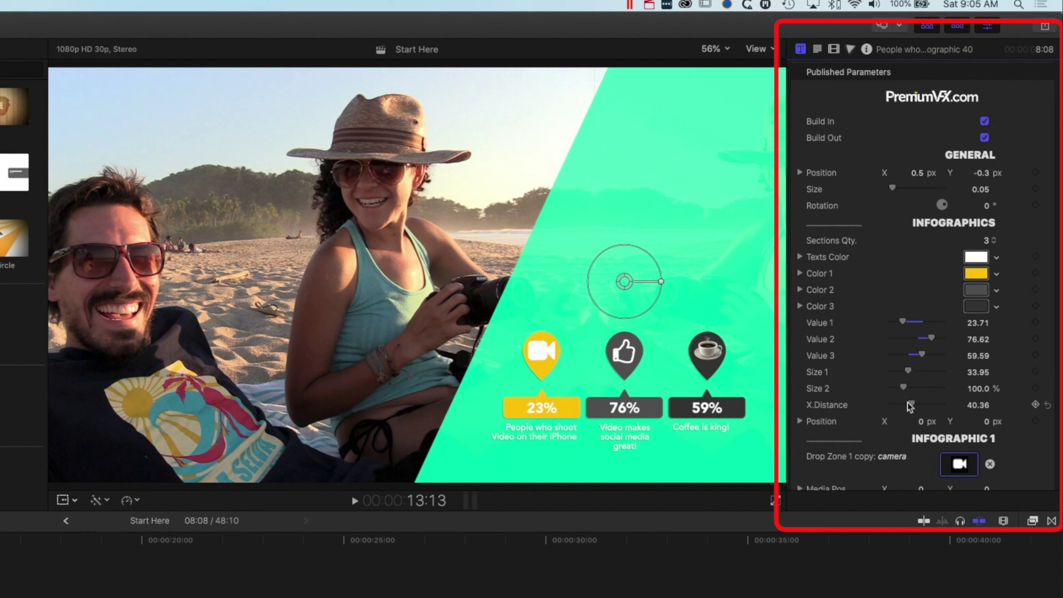
drag(912, 407, 914, 408)
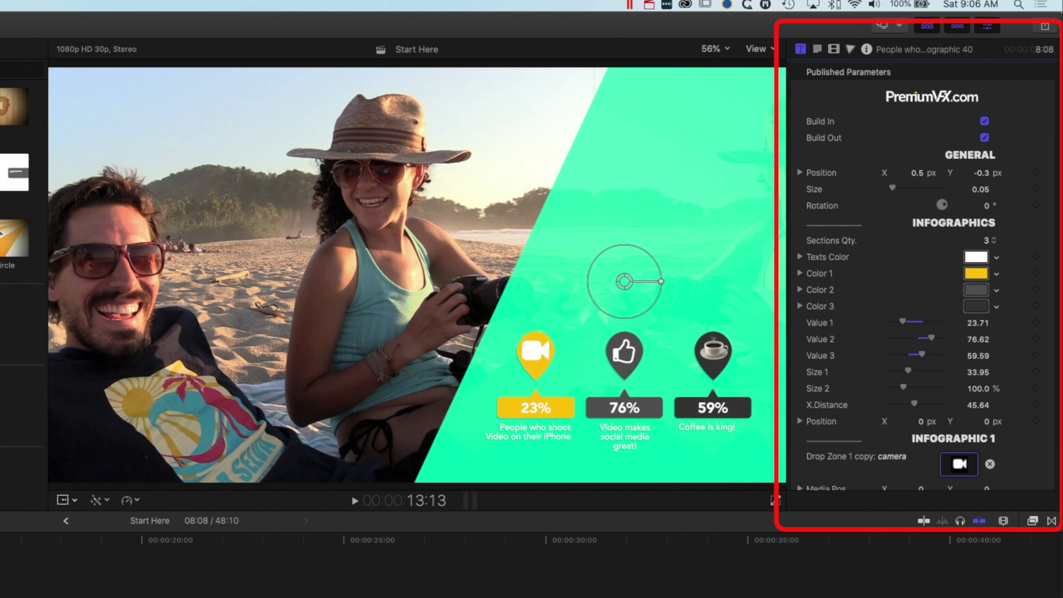
key(/)
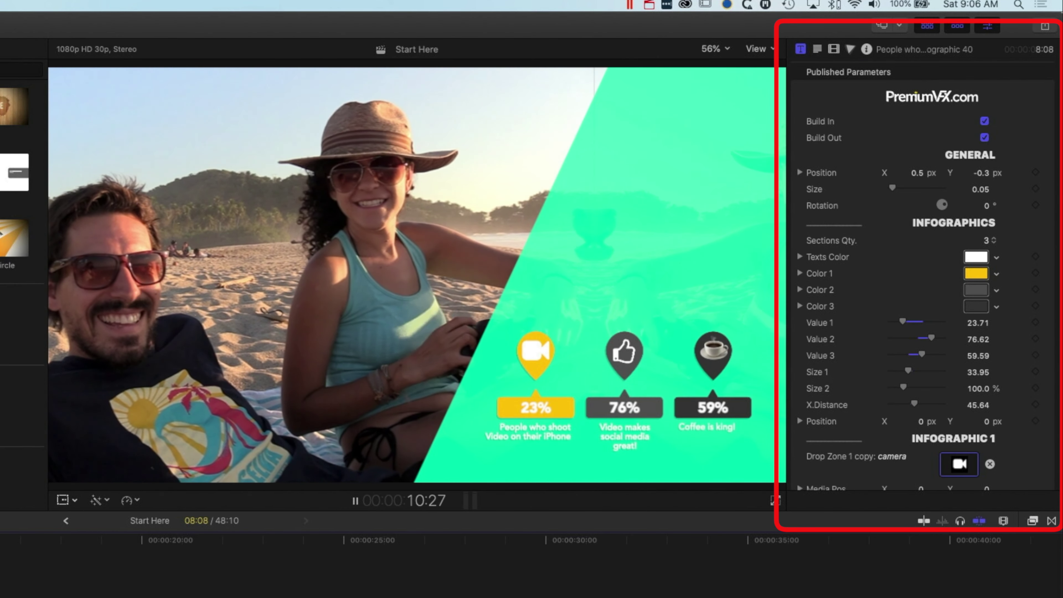
key(space)
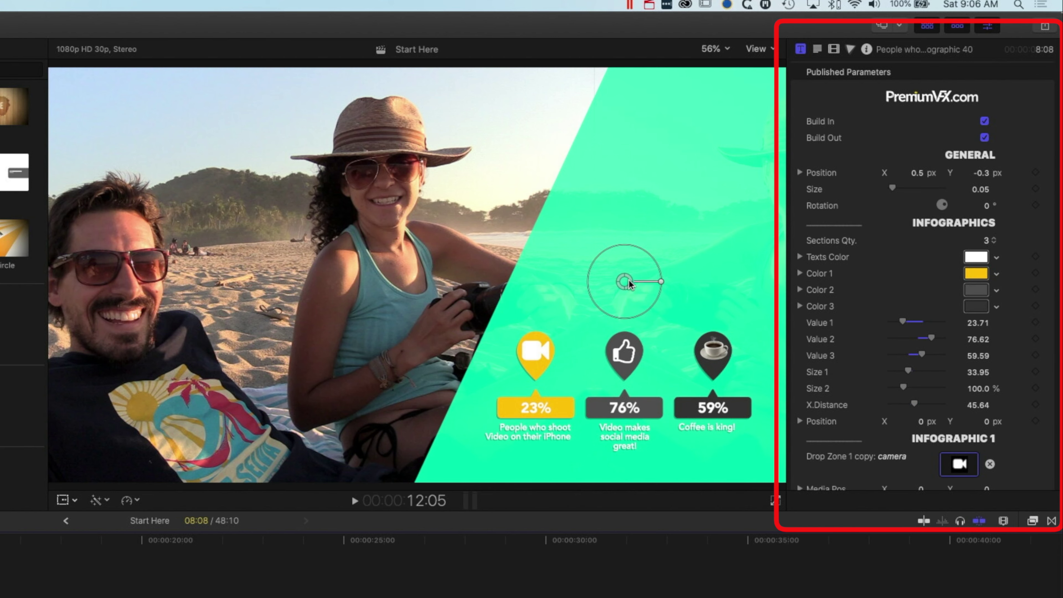
Step: Stack a duplicate Infographic 40 title placed higher in the frame, trim the lower title's start to about 9:00, and preview the pair
drag(629, 285, 628, 152)
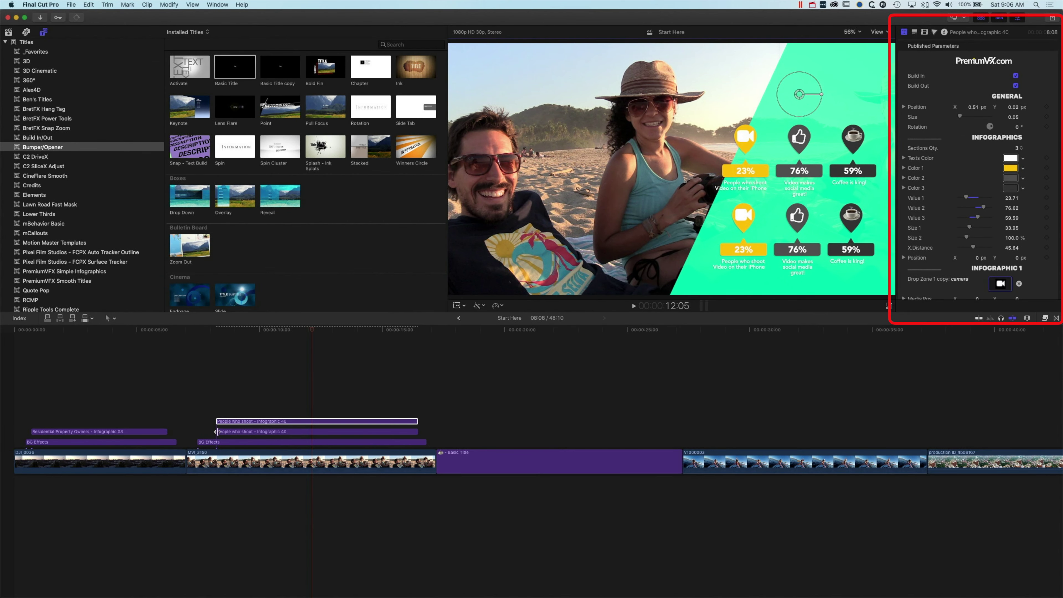
drag(217, 431, 234, 431)
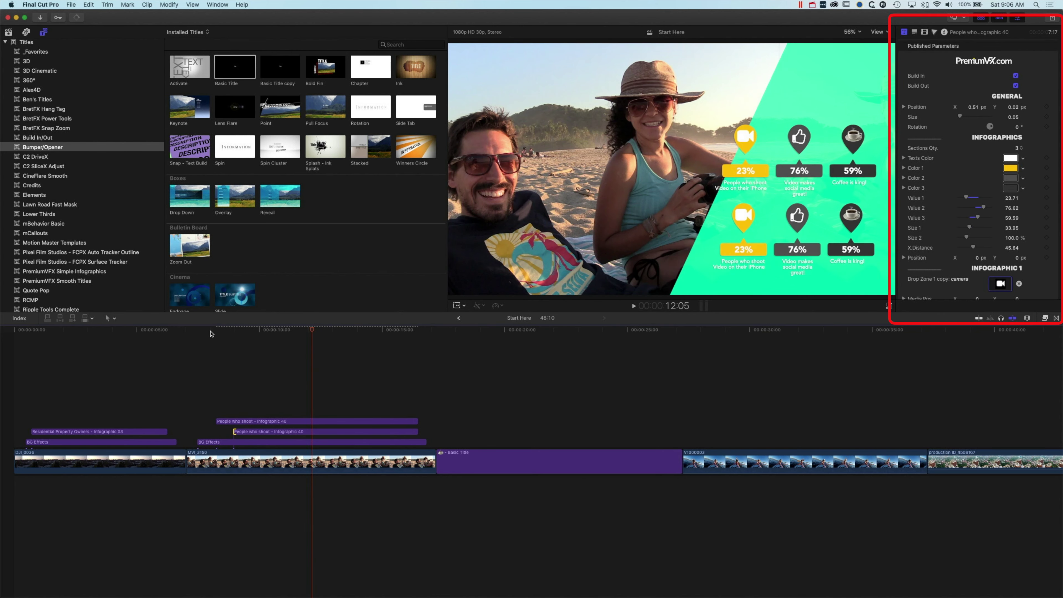
click(210, 330)
key(space)
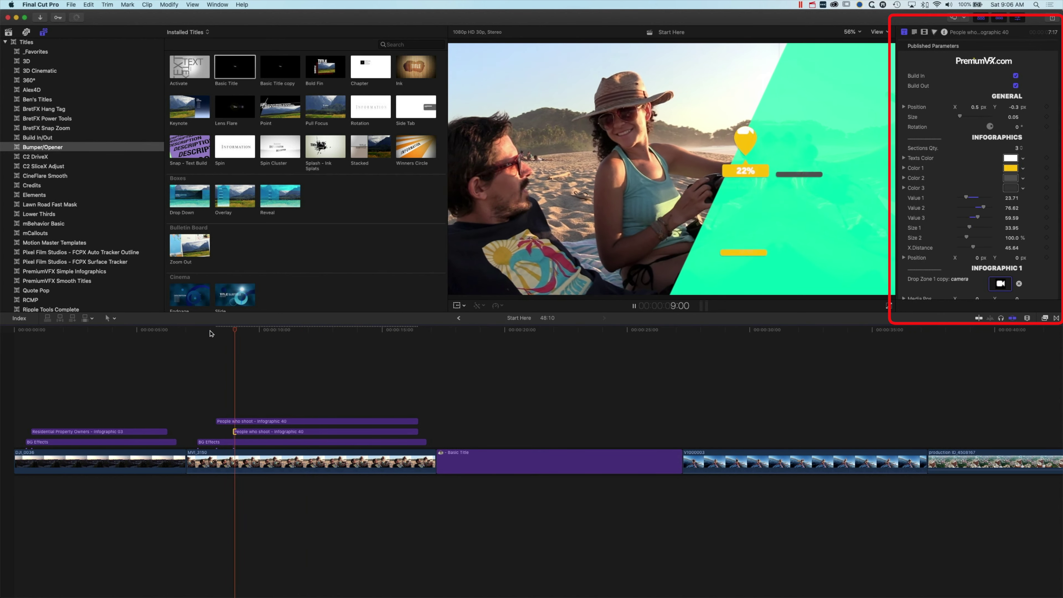
key(space)
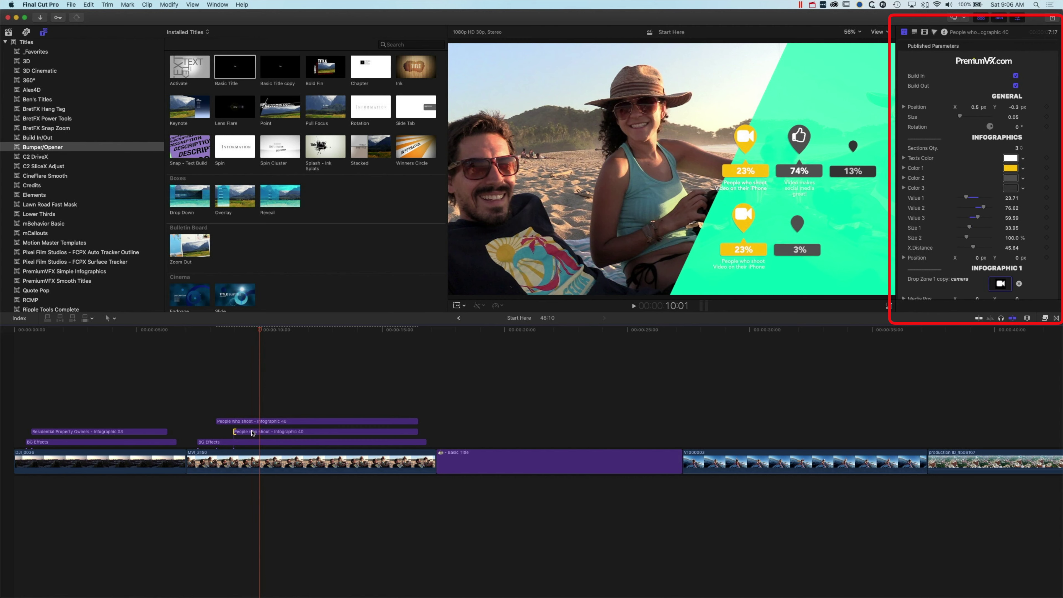
Step: Move the lower Infographic 40 title to start about 2.5 seconds after the upper one and play back the staggered build
drag(253, 432, 295, 433)
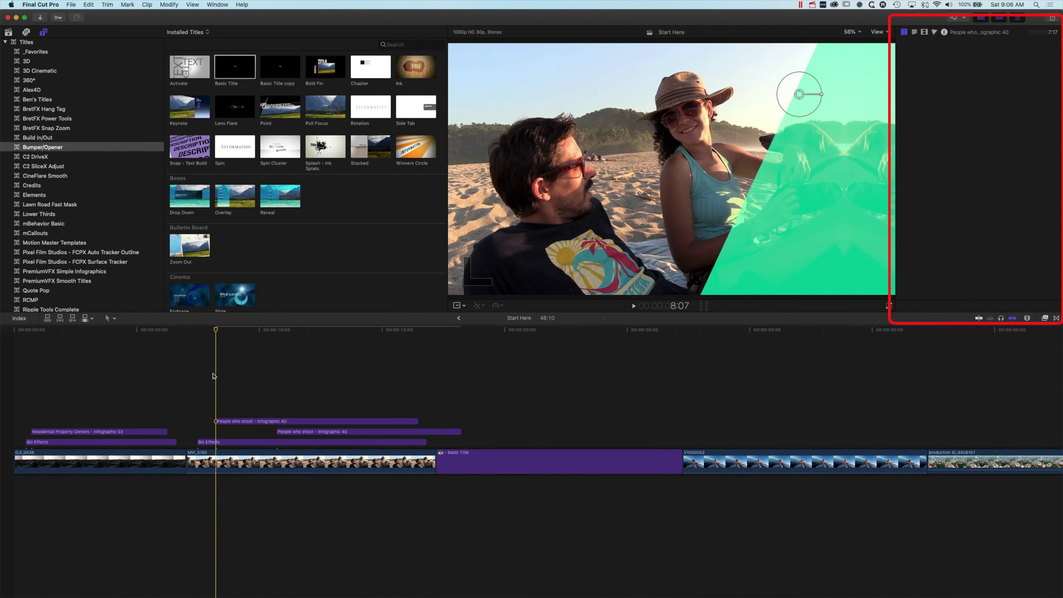
key(space)
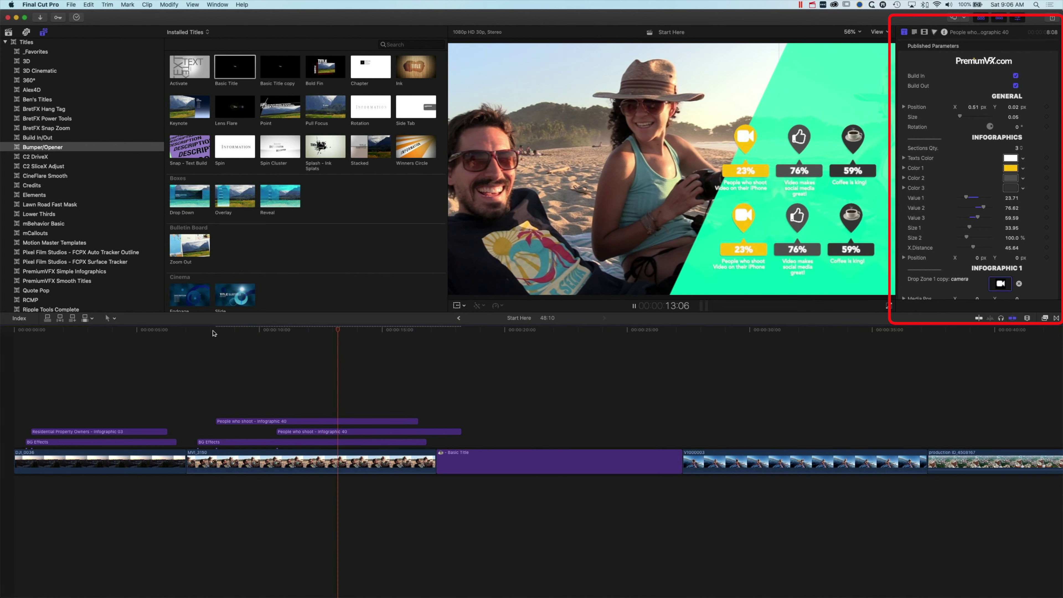
key(space)
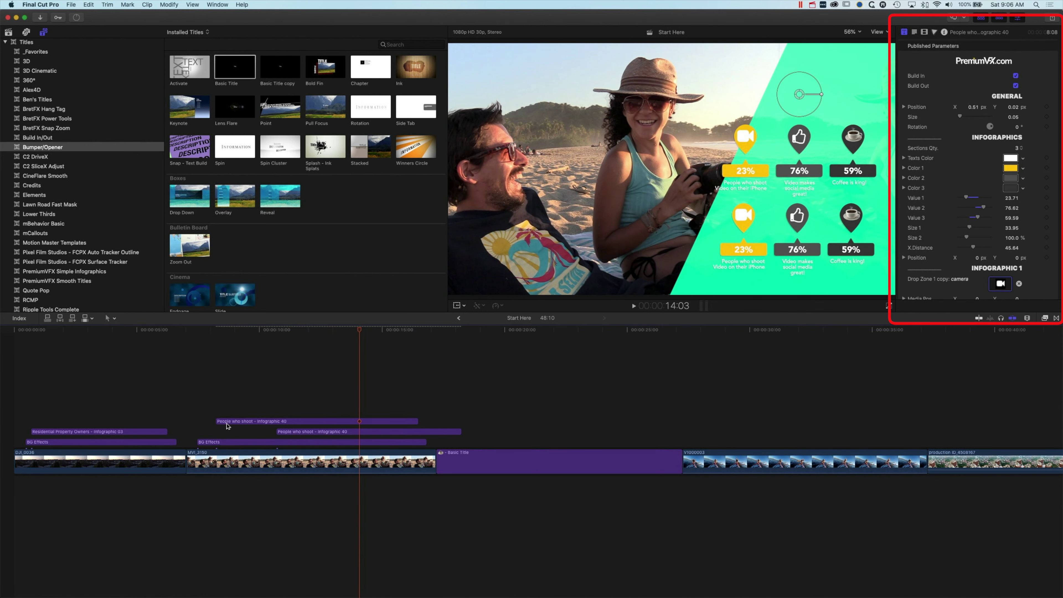
Step: Remove the upper Infographic 40 duplicate and retrim the remaining title to a duration of 7:11
click(325, 431)
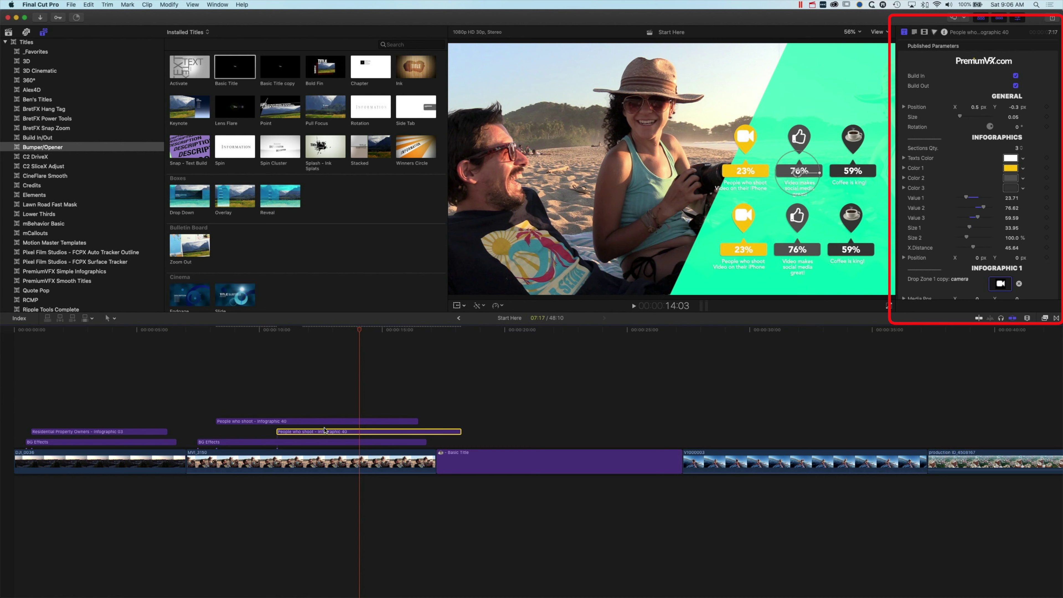
key(super+z)
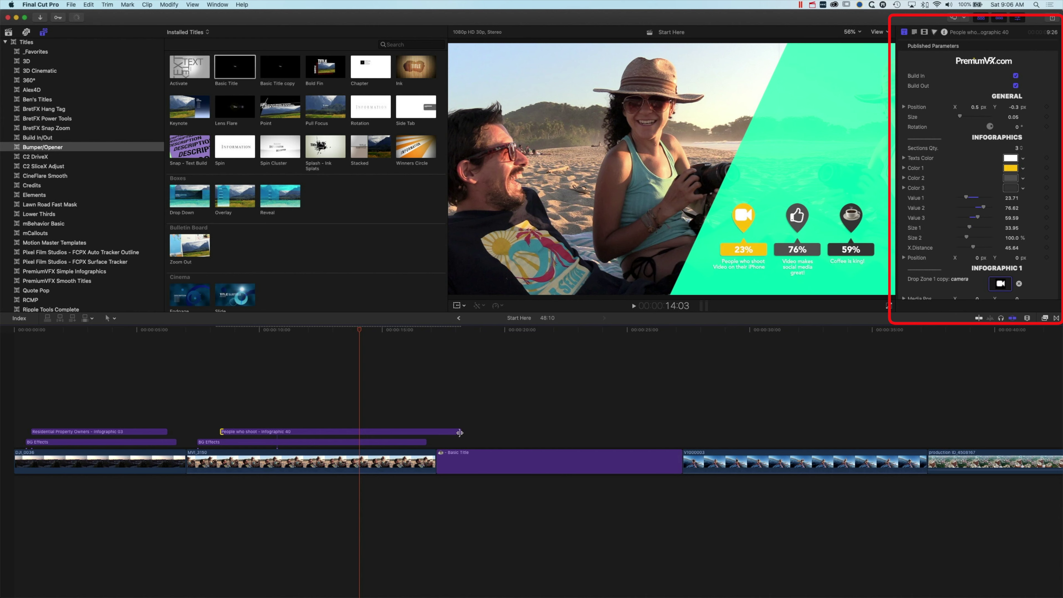
drag(460, 432, 398, 432)
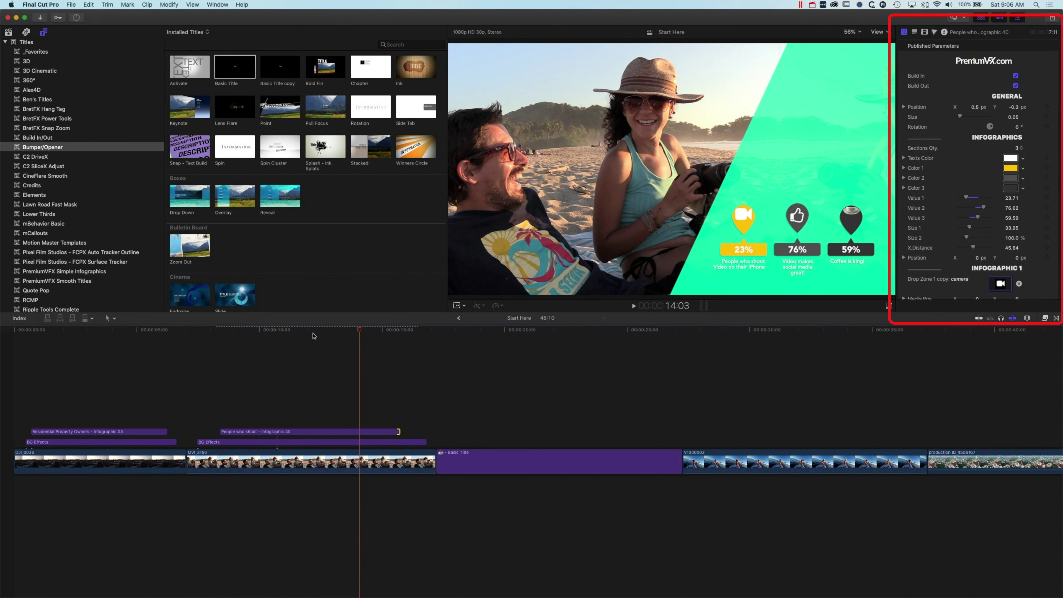
mouse_move(314, 335)
mouse_down()
mouse_move(244, 333)
mouse_move(302, 331)
mouse_up()
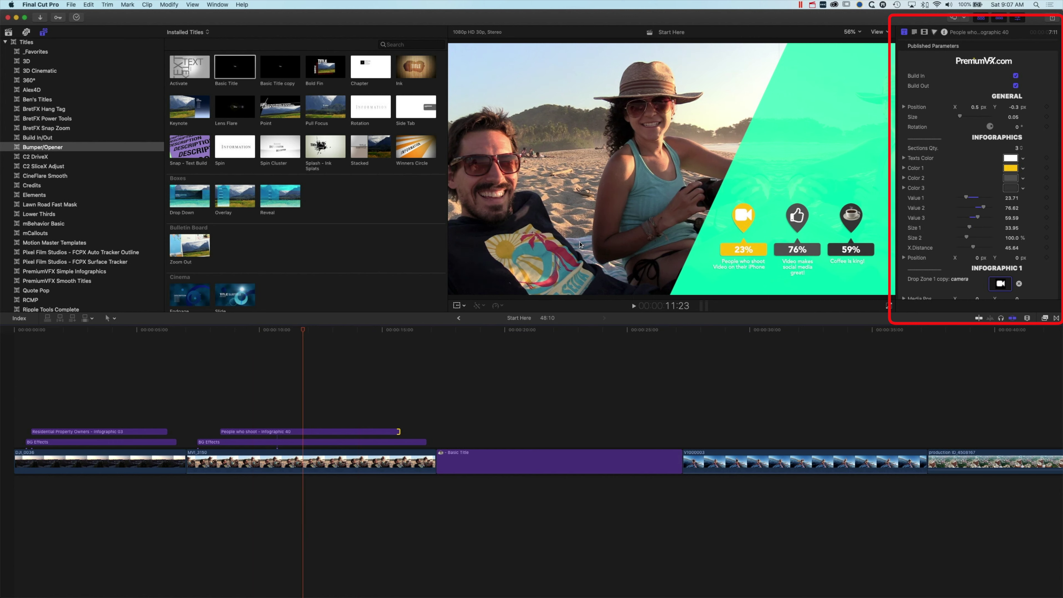
Step: Show the PremiumVFX Simple Infographics titles and delete the coffee cup Basic Title clip from the timeline
click(101, 273)
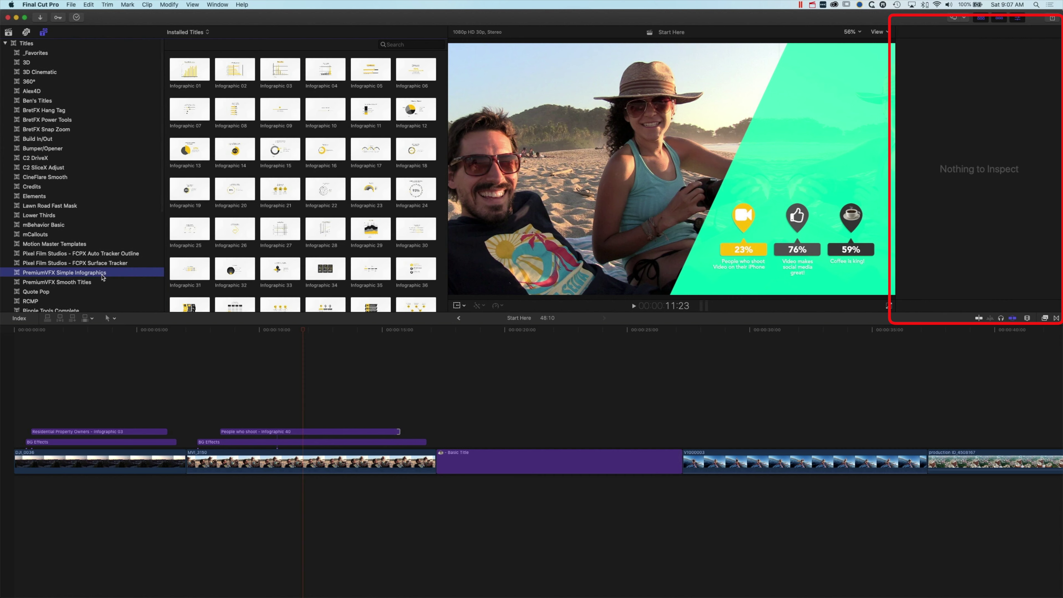
click(275, 190)
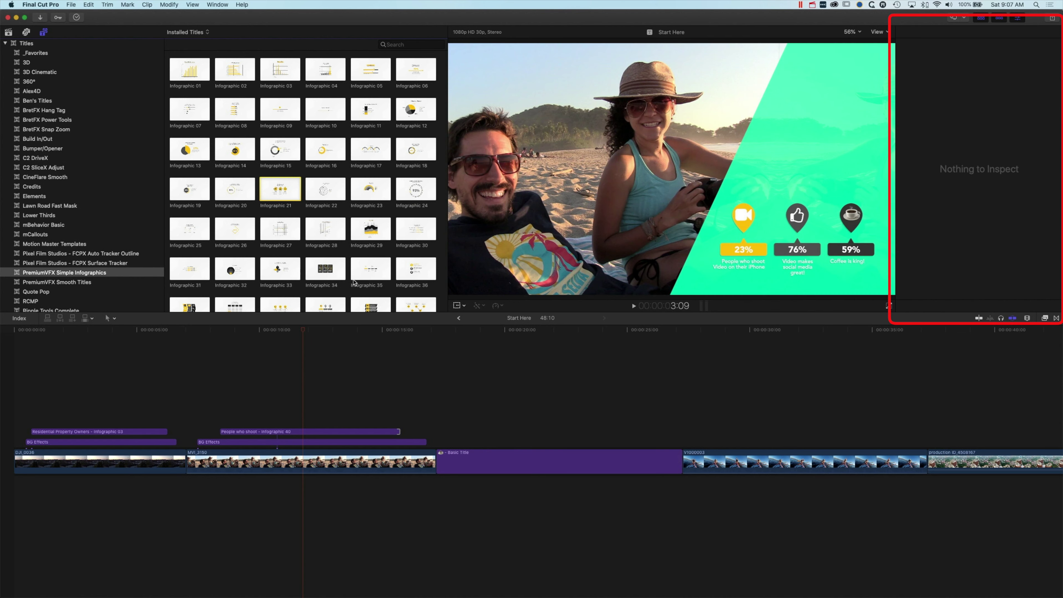
click(537, 466)
key(Delete)
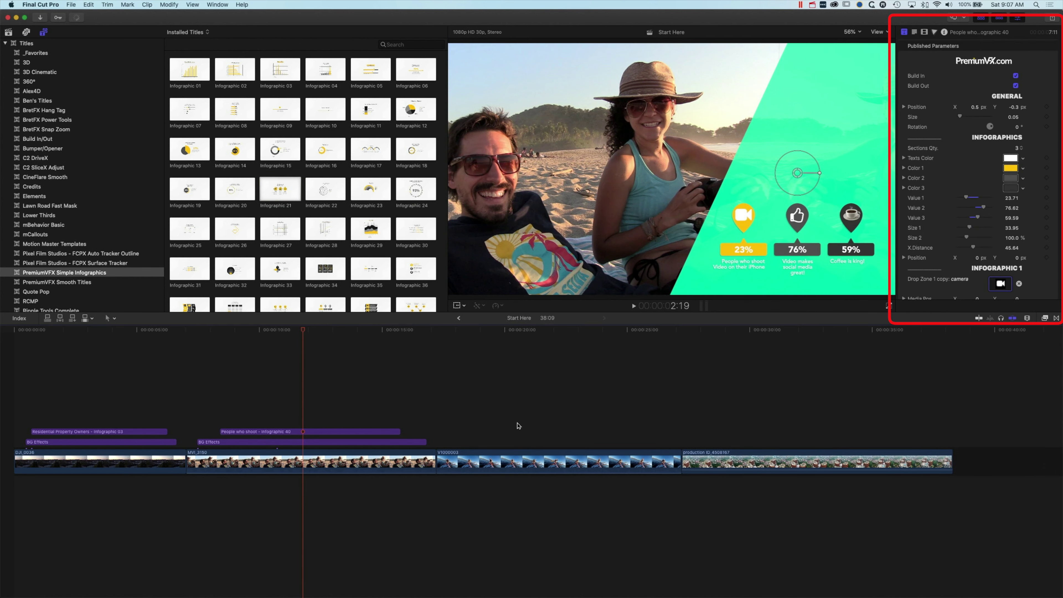
Step: Add the Infographic 05 title above the V1000003 clip, starting at 18:00
click(454, 330)
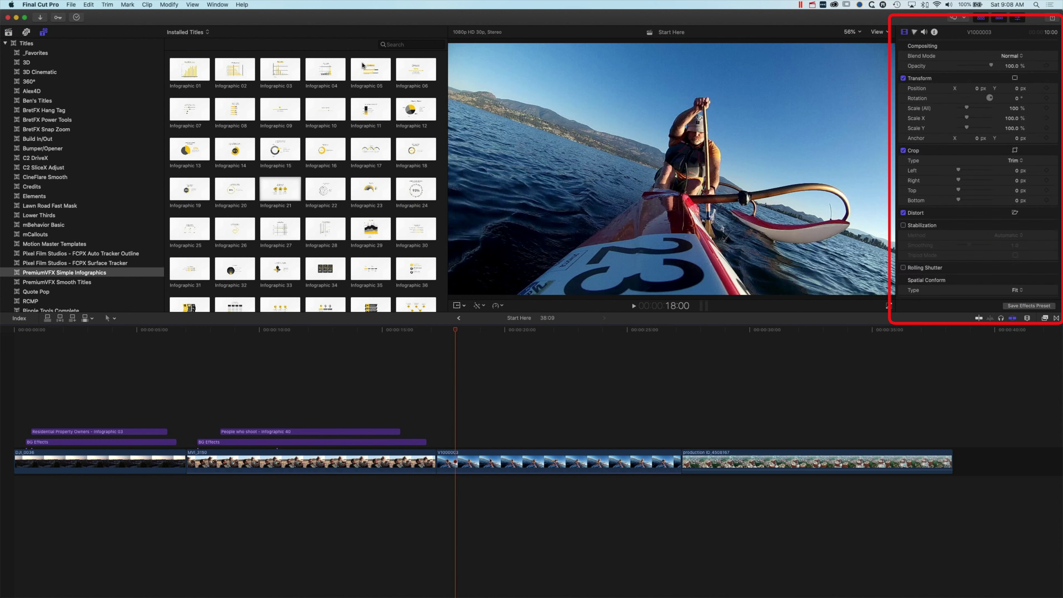
click(365, 71)
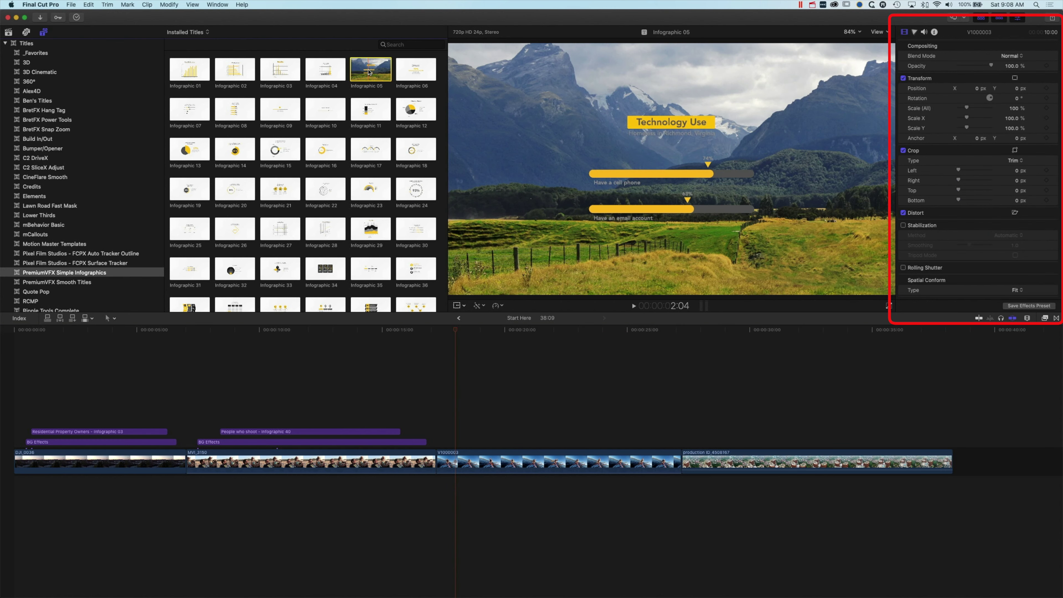
drag(368, 72, 661, 442)
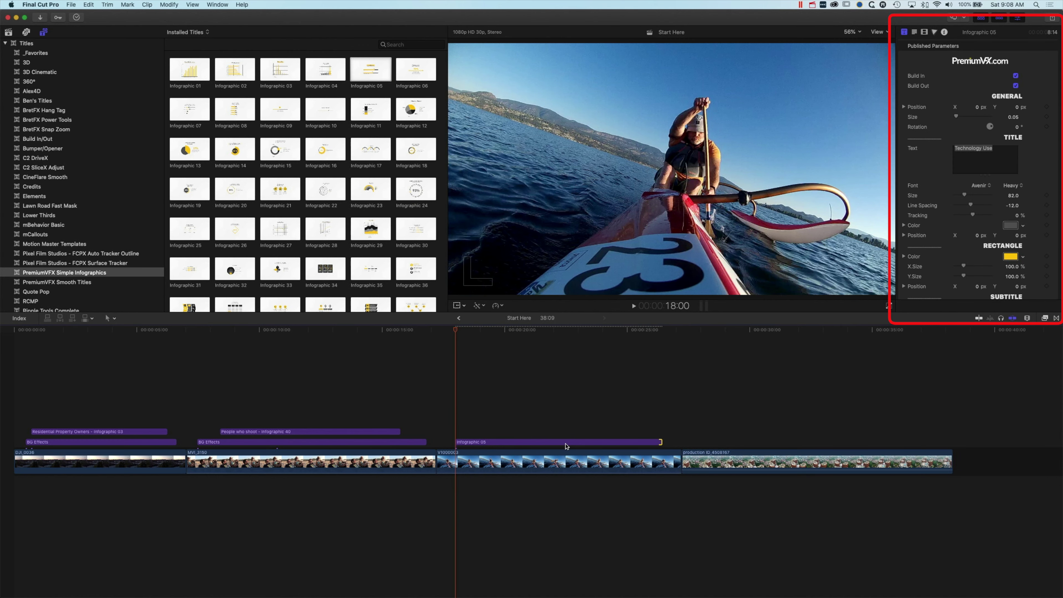
click(565, 443)
Step: Add the bonus BG Effects title beneath Infographic 05 and extend it to a duration of 9:09
scroll(275, 257, down, 5)
click(192, 287)
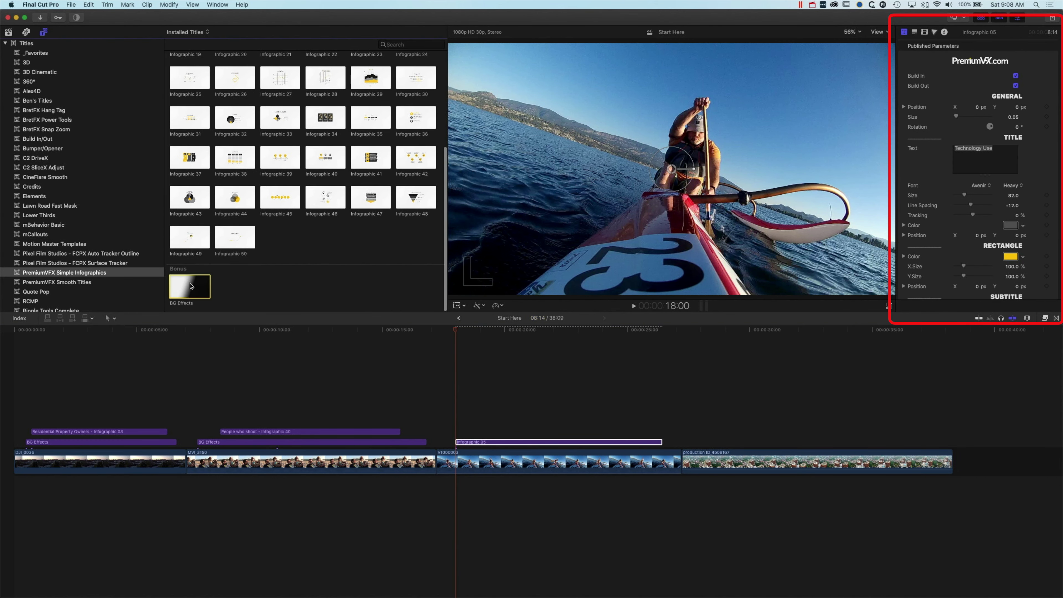
drag(195, 290, 447, 443)
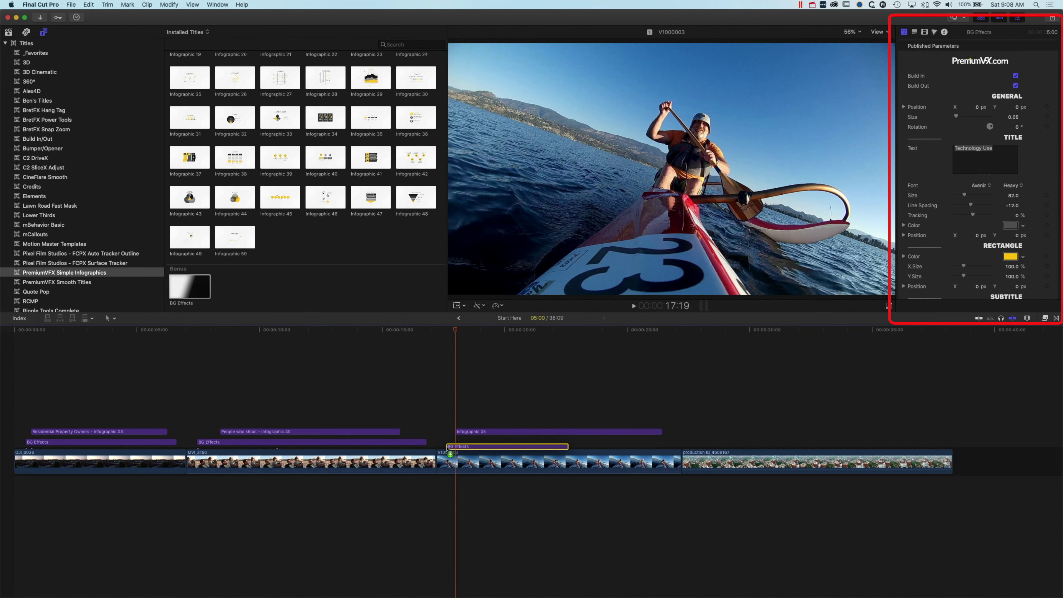
drag(567, 443, 674, 443)
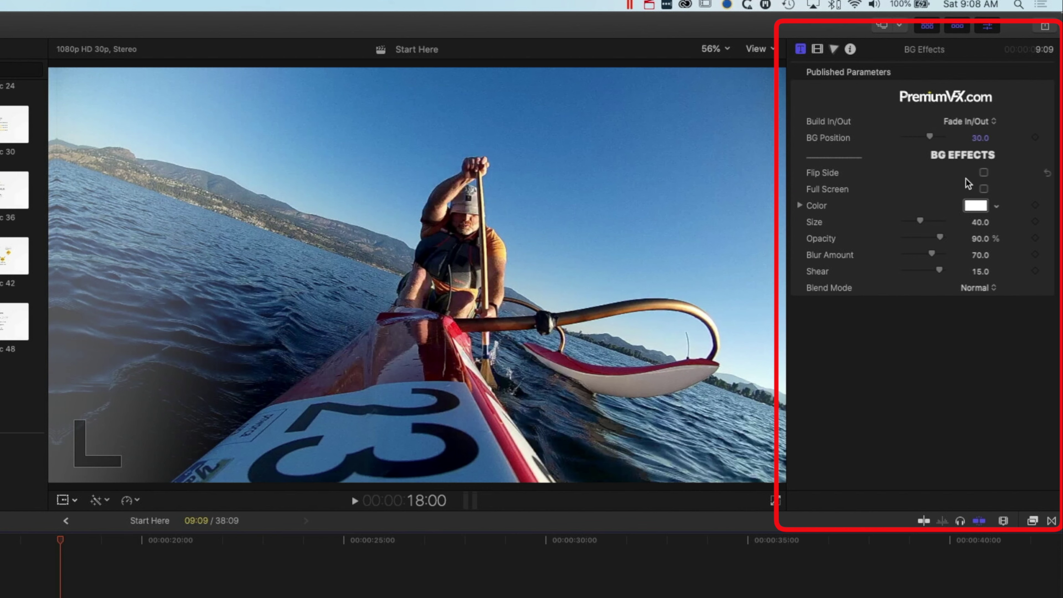
Step: Make the new BG Effects background full screen, colour it mint green, and set its blend mode to Overlay
click(983, 189)
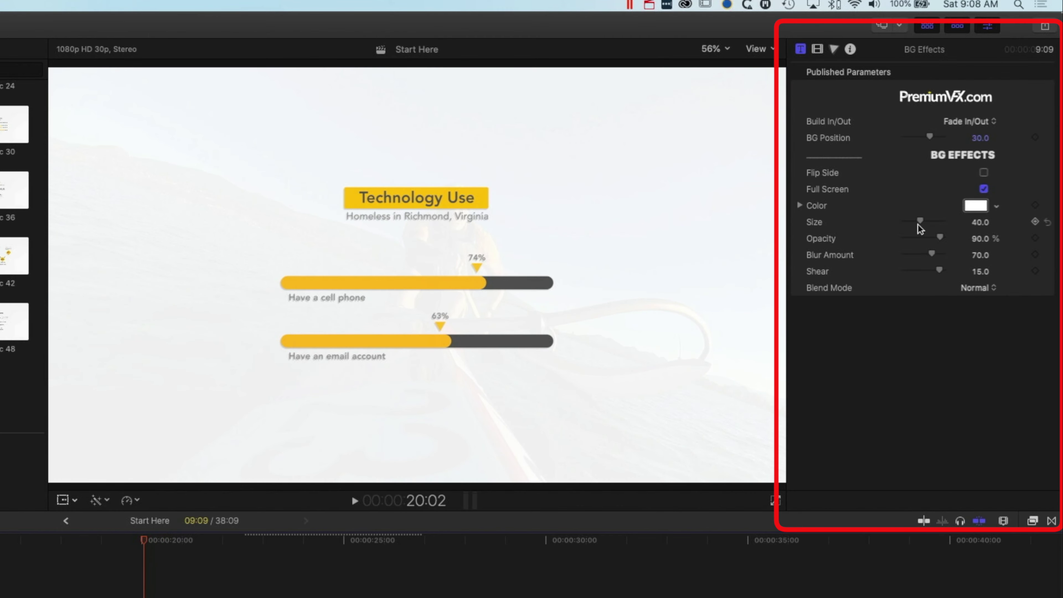
click(996, 207)
drag(985, 221, 920, 271)
click(978, 289)
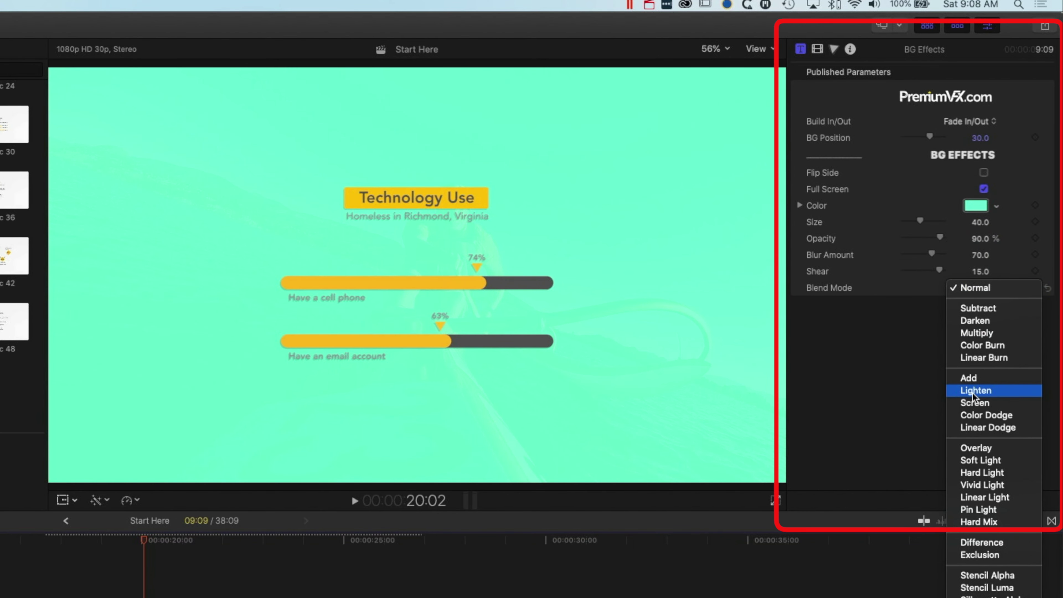
click(973, 449)
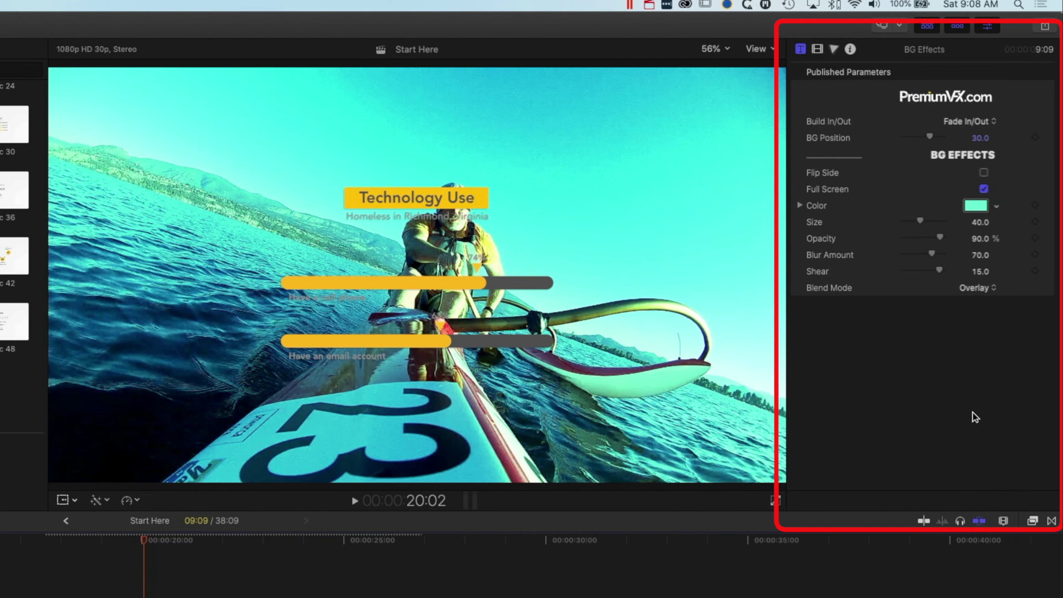
Step: Lighten the BG Effects colour to a pale mint, set its opacity to 100% and its blend mode to Screen
click(996, 206)
click(916, 276)
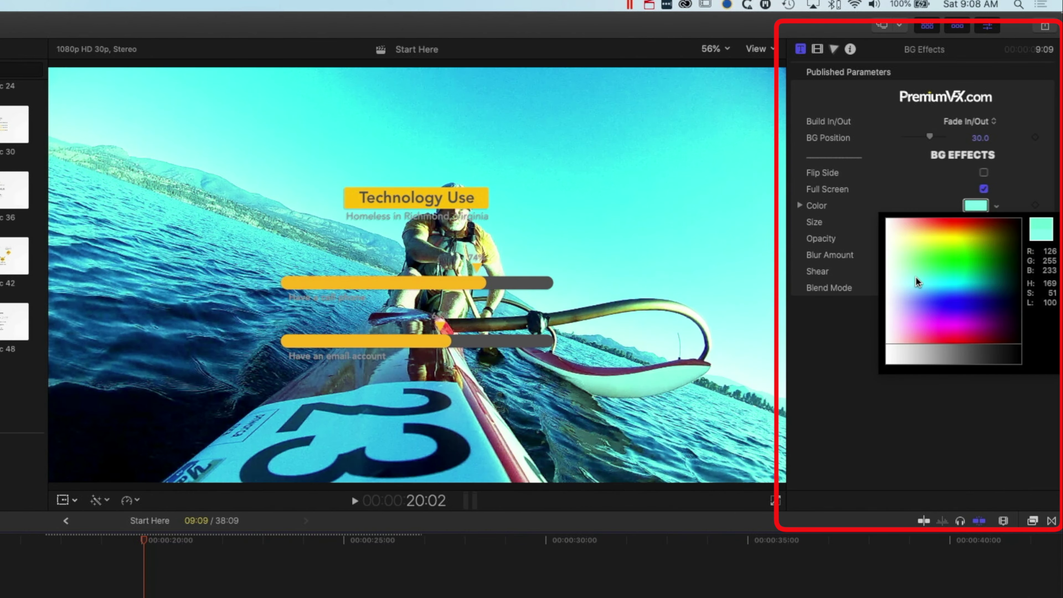
drag(899, 271, 964, 238)
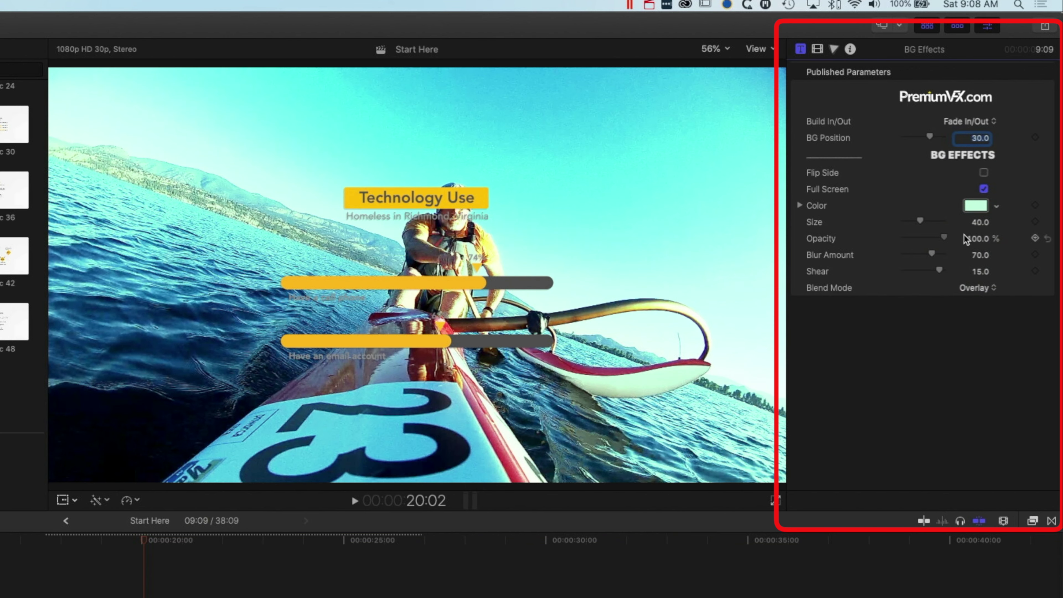
click(977, 289)
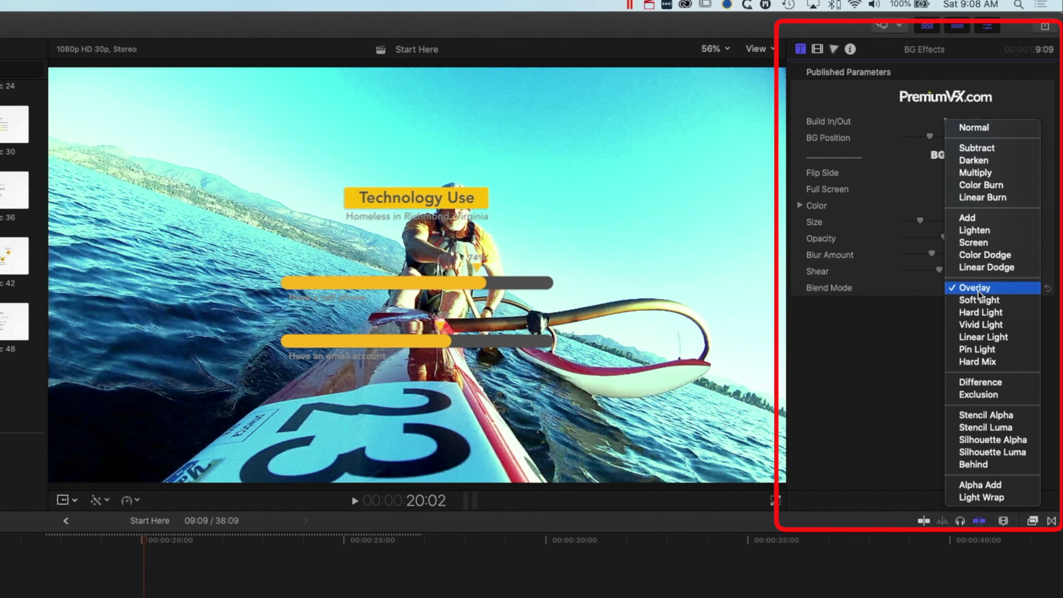
click(977, 243)
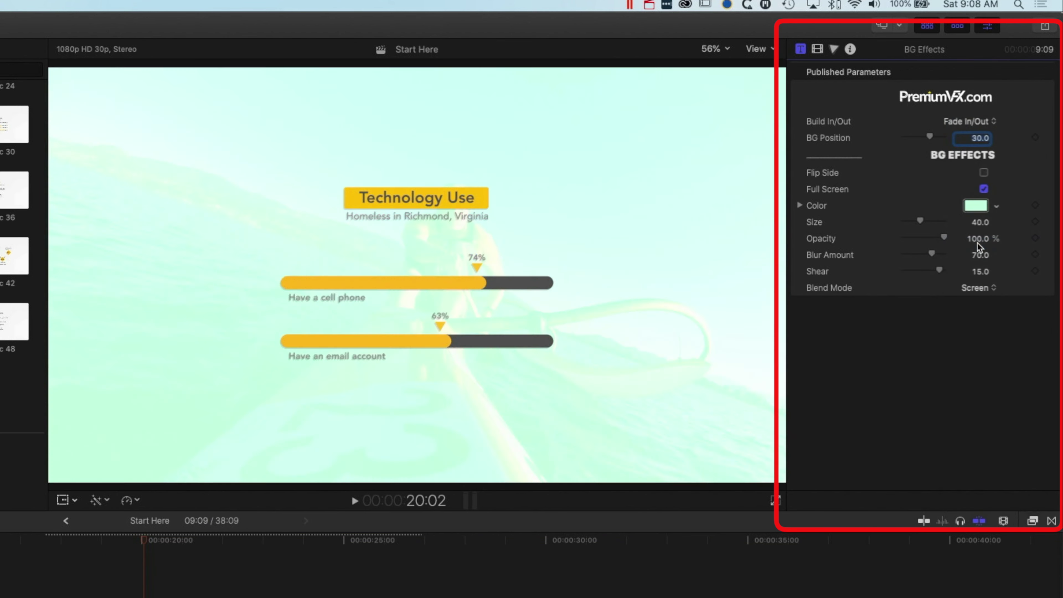
Step: Change the BG Effects colour to magenta pink and play the titles from 17:19 to 20:23
click(995, 205)
drag(905, 264, 917, 323)
click(46, 541)
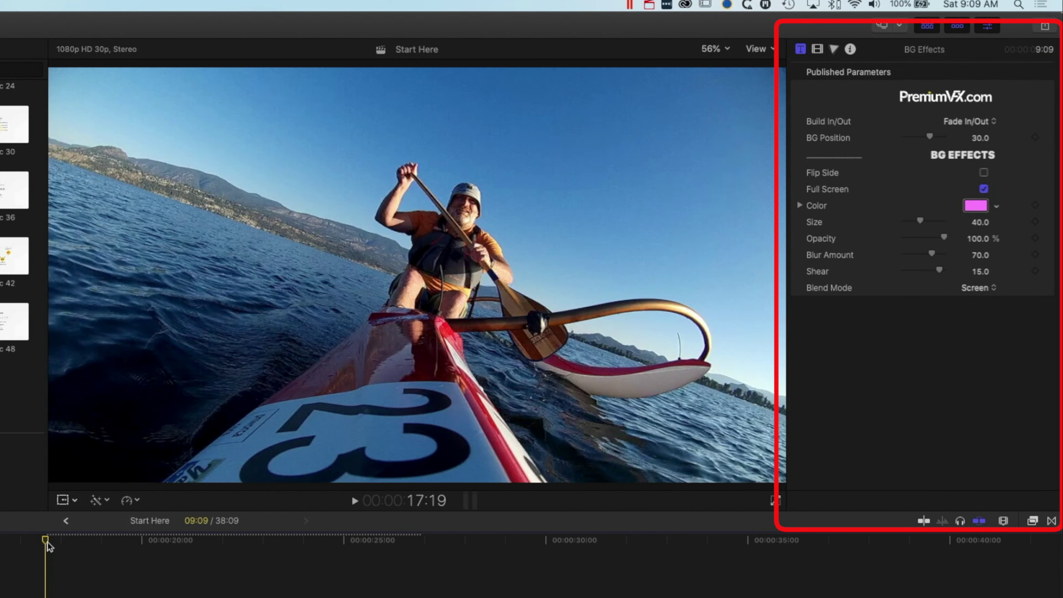
key(space)
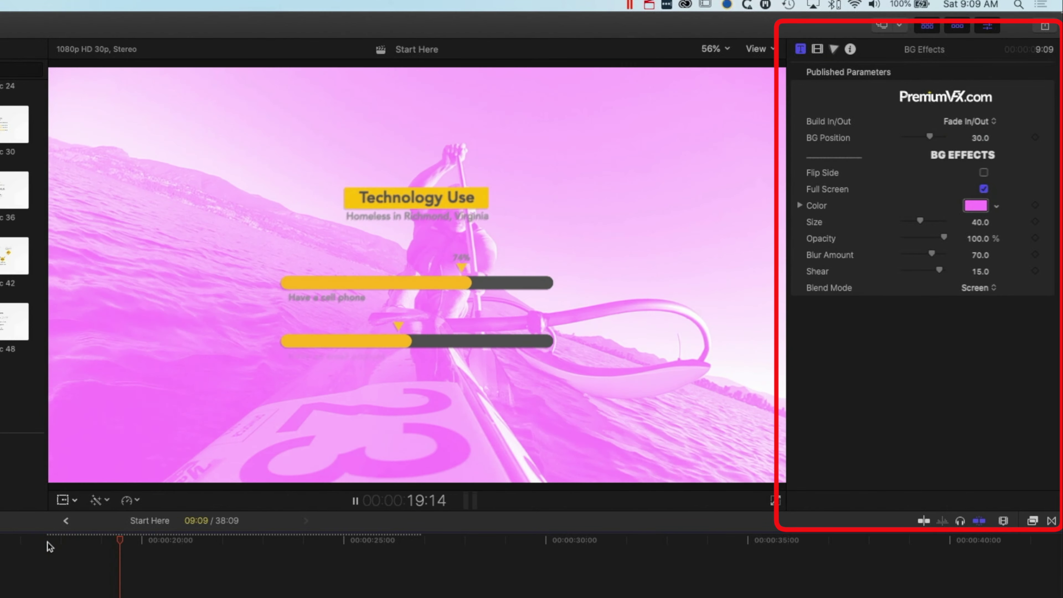
key(space)
Step: Set the Infographic 05 title's Value 1 to 77.53, Value 2 to 61.61 and Thickness to 72
key(c)
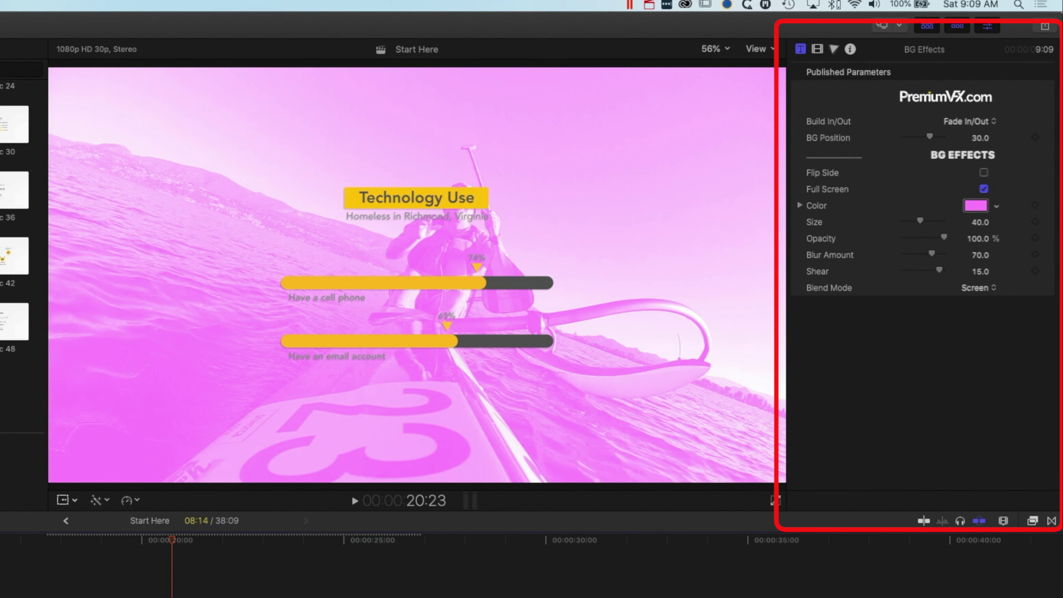
scroll(842, 317, down, 6)
scroll(842, 317, down, 5)
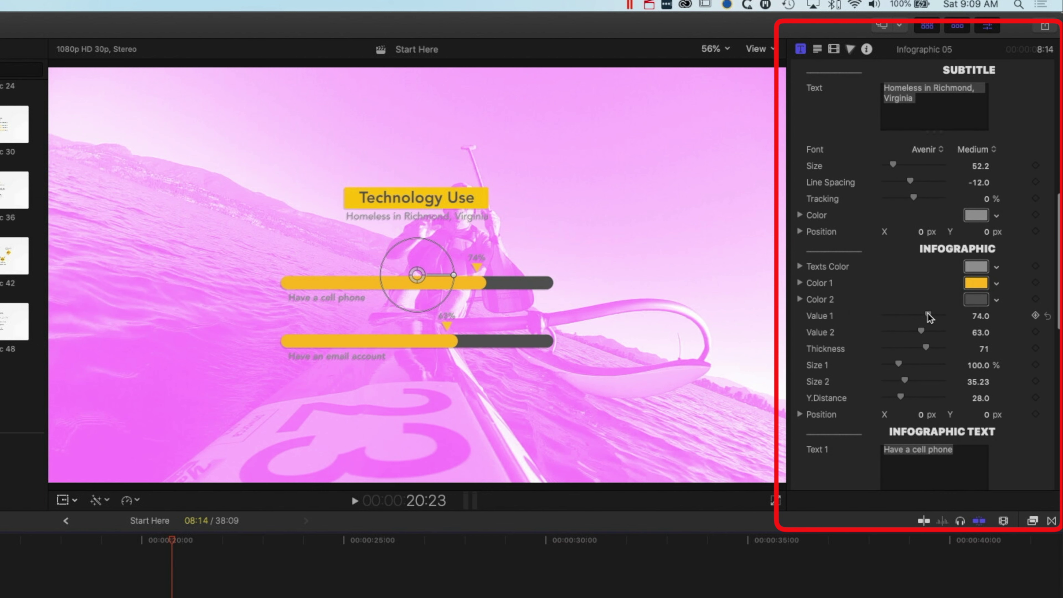
drag(928, 315, 928, 346)
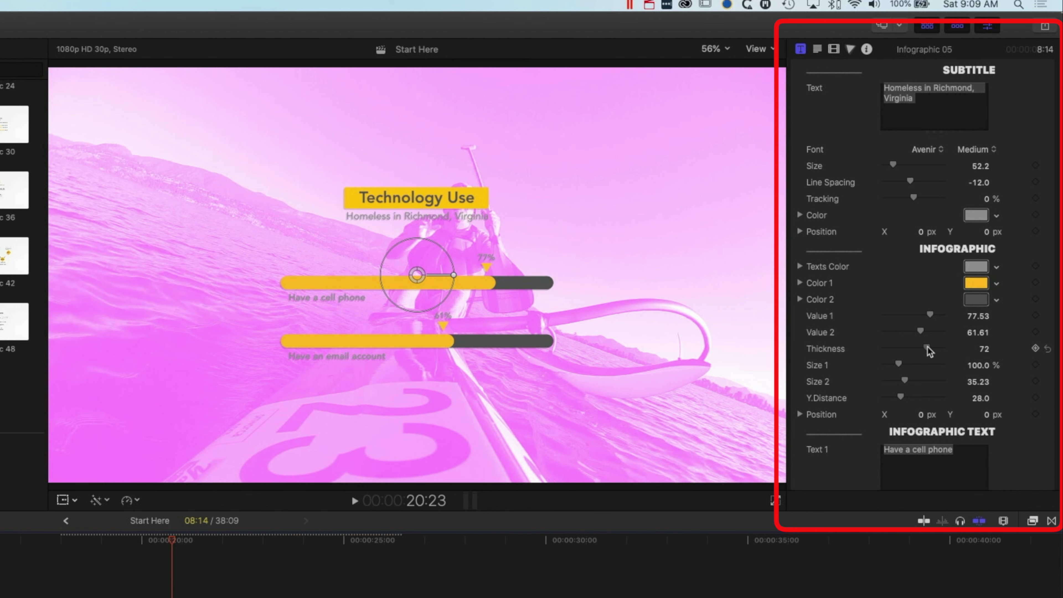
Step: Colour the Infographic 05 title rectangle light blue, hex 17C4FF, and save that colour as a swatch
scroll(912, 313, up, 10)
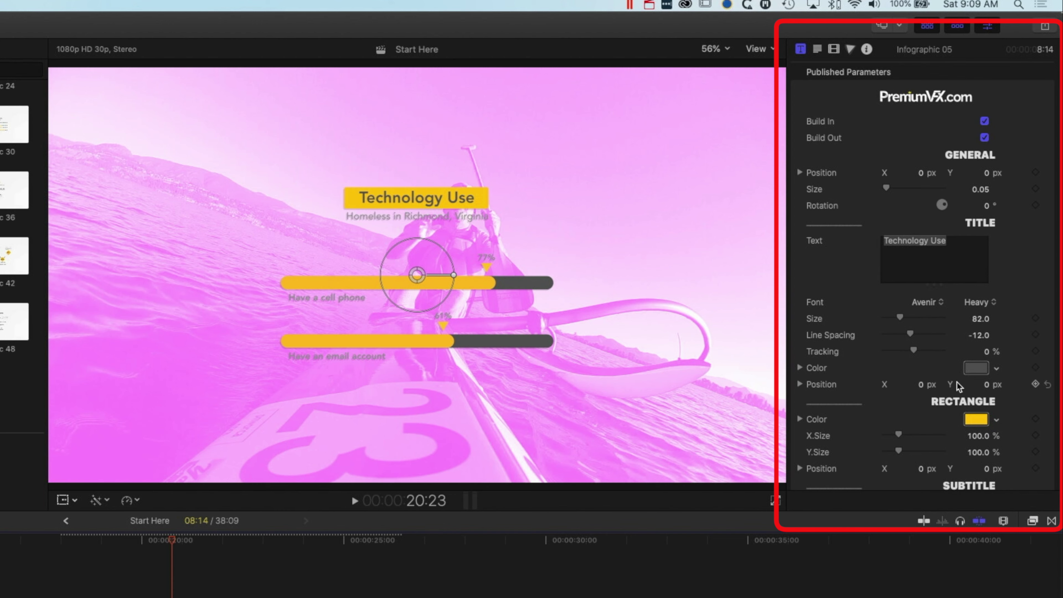
click(997, 420)
drag(960, 465, 943, 502)
click(976, 419)
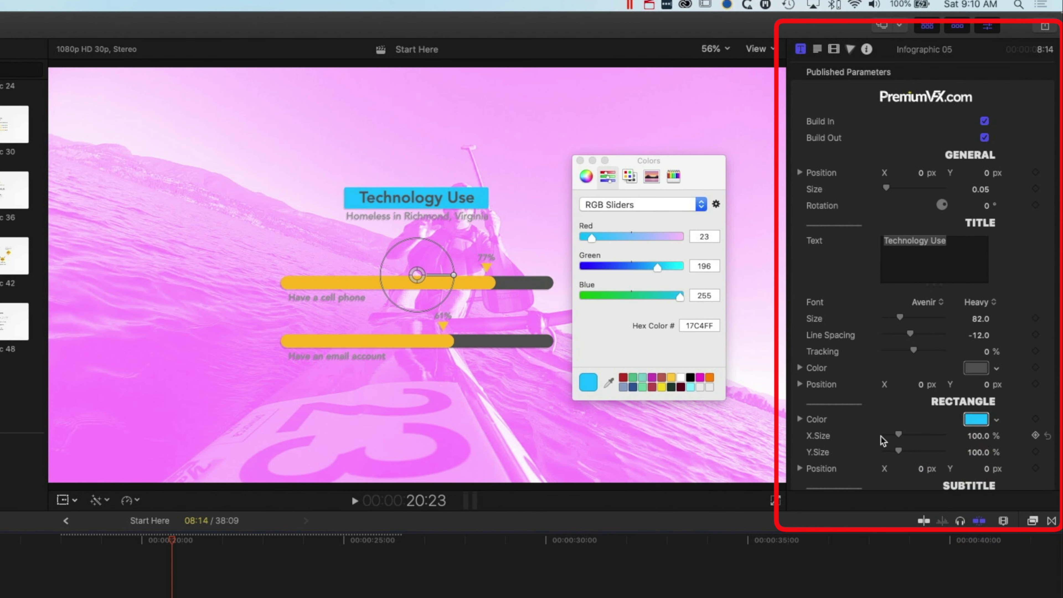
drag(588, 382, 701, 386)
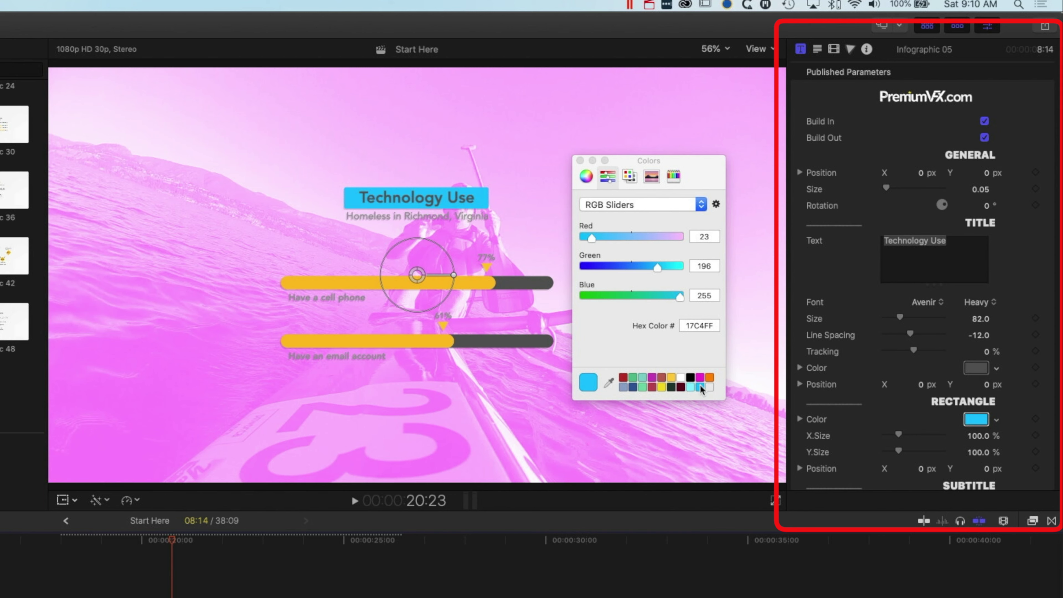
click(580, 160)
Step: Apply the saved light blue, 17C4FF, to the infographic's Color 1 and look over the shadow, glow and 3D extrude parameters
scroll(920, 419, down, 10)
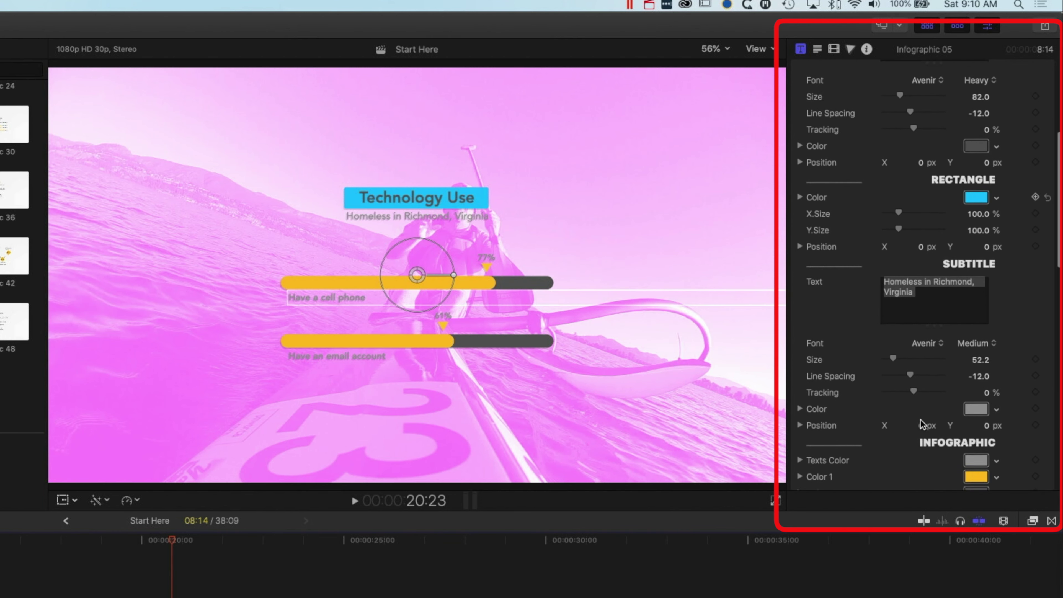
click(979, 395)
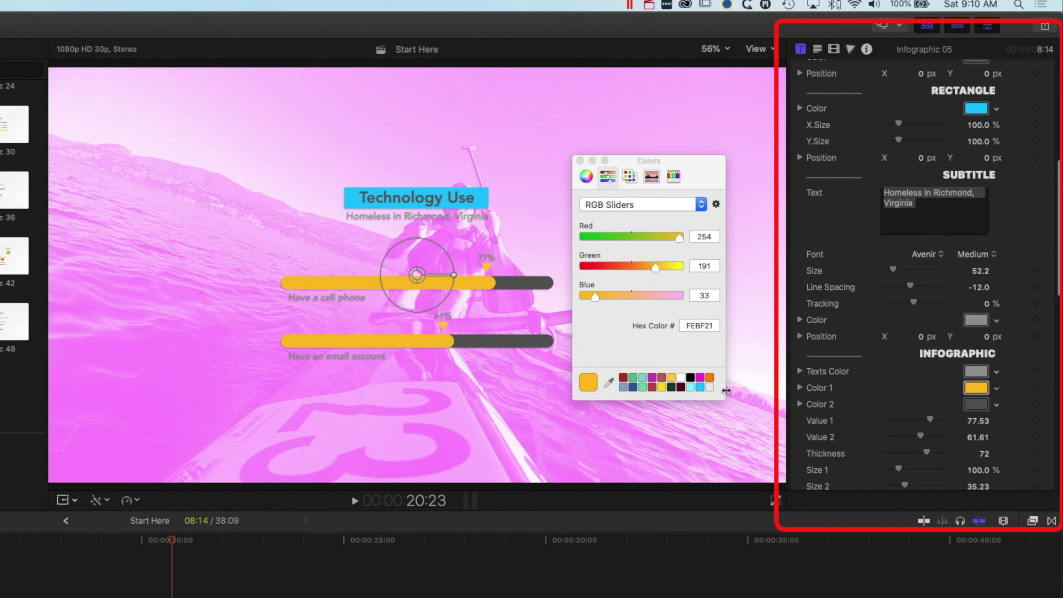
click(698, 387)
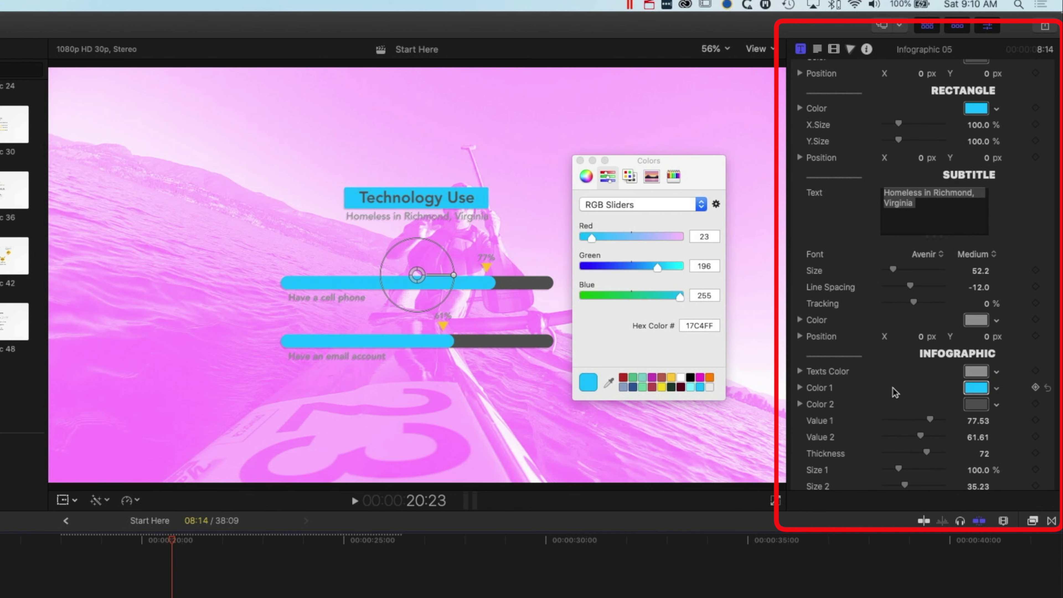
scroll(893, 391, down, 15)
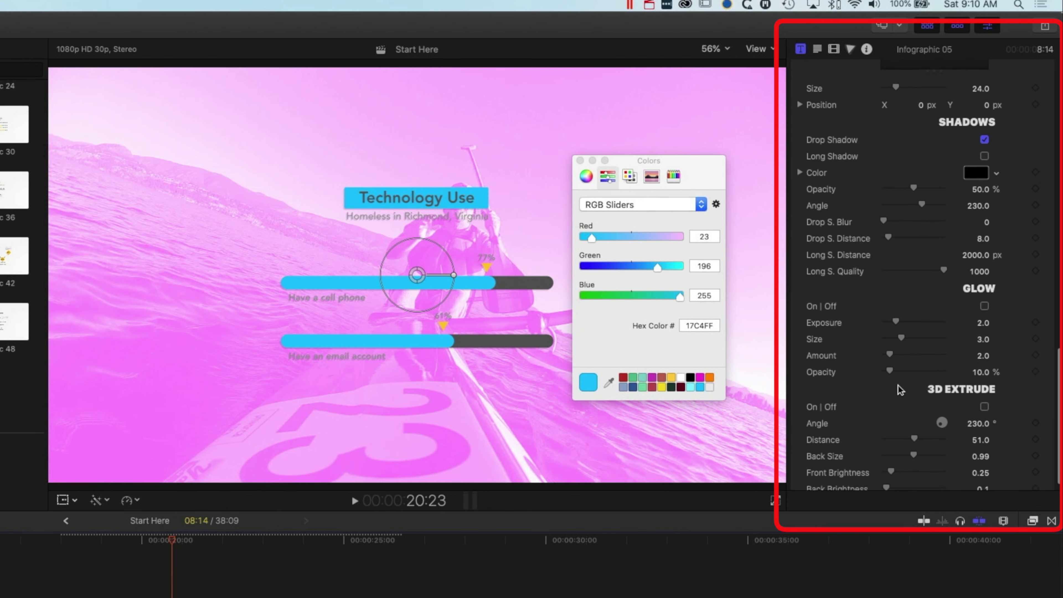
Step: Set the infographic's Color 1 to yellow FFCD41 and its Texts Color to white
scroll(897, 385, up, 15)
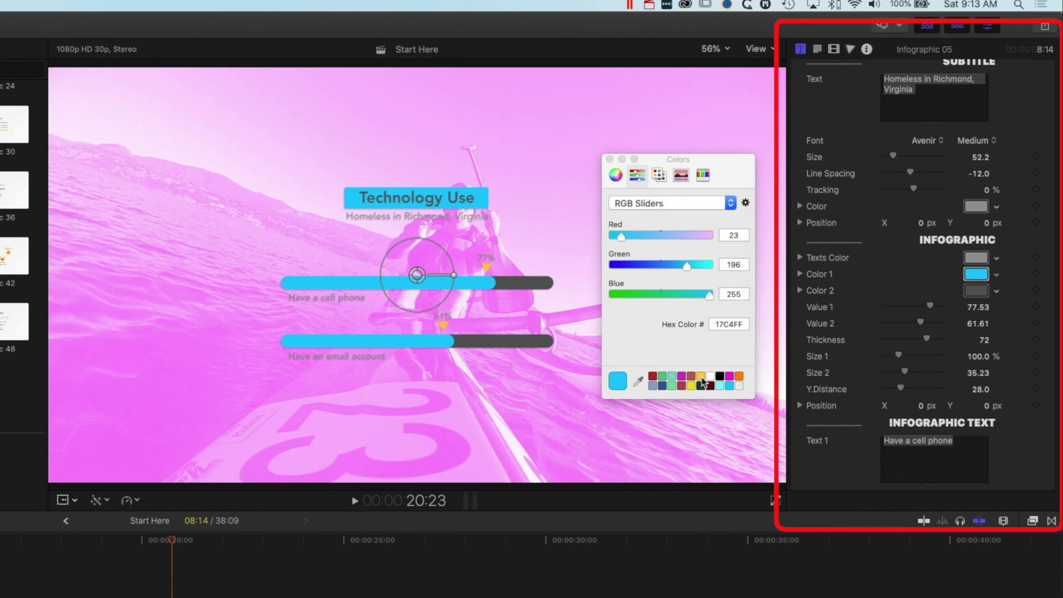
click(701, 376)
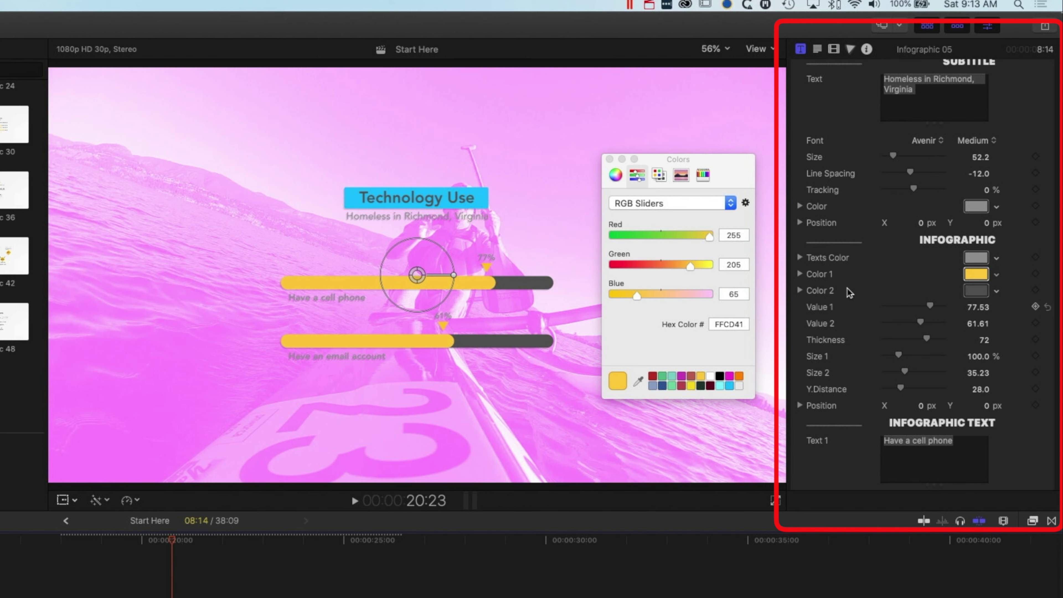
click(977, 262)
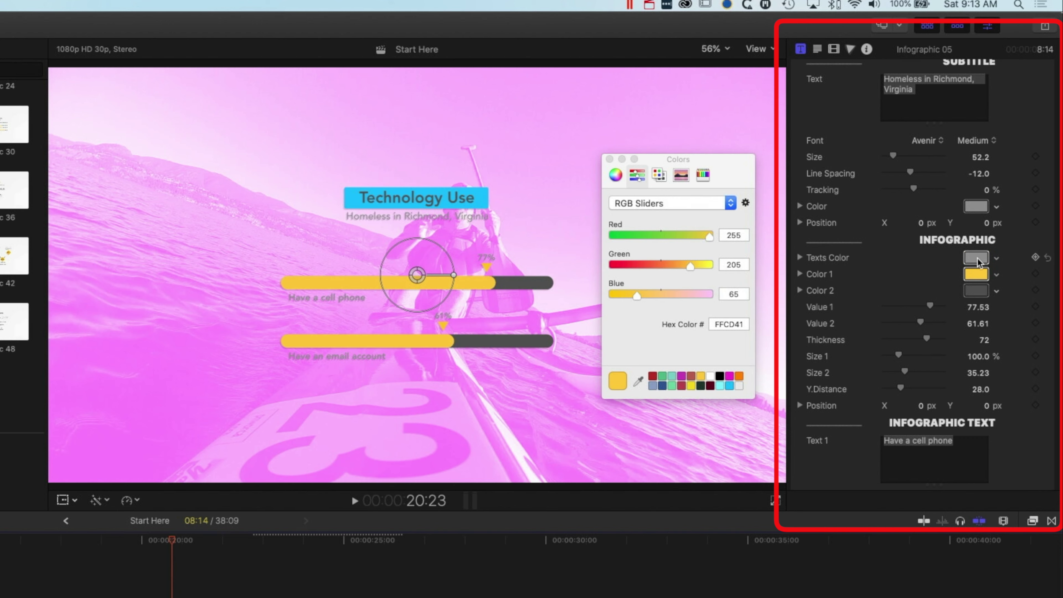
click(710, 377)
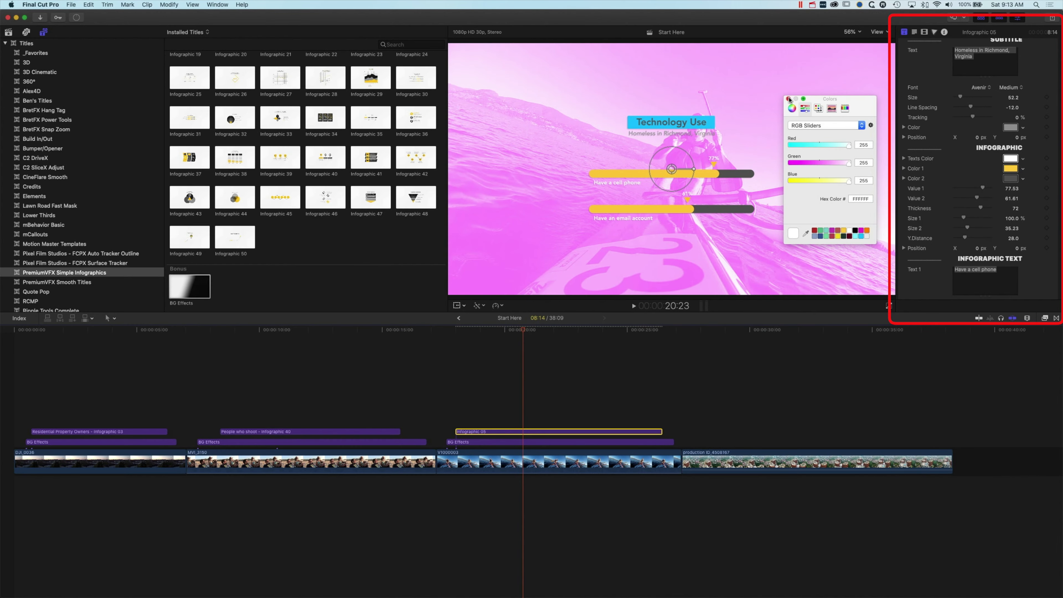
click(788, 99)
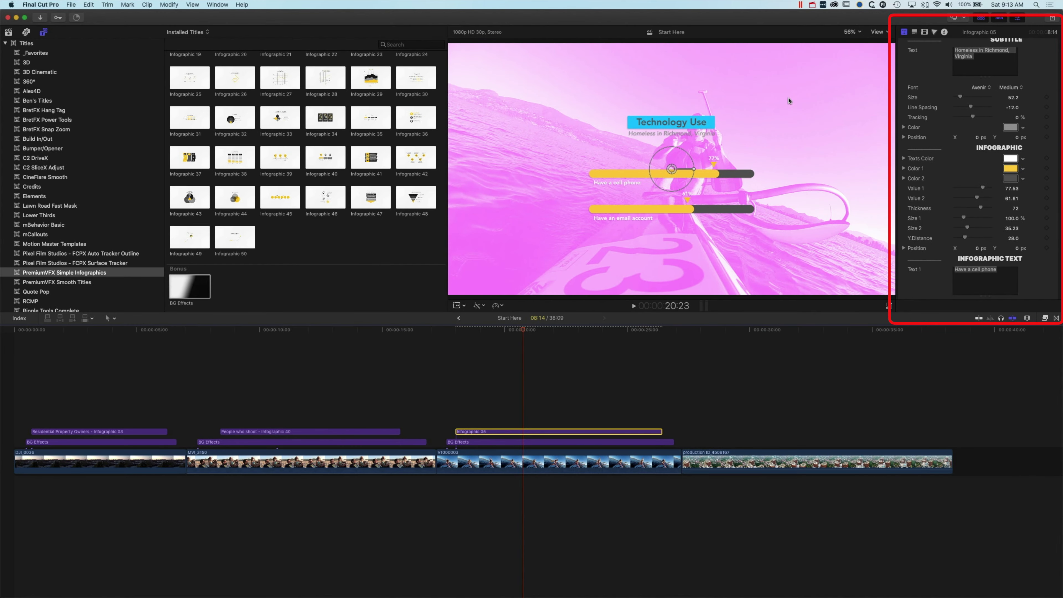
Step: Darken the V1000003 clip with Color Board exposure of Master -17% and Highlights -63%, and play the section from 17:19
click(571, 462)
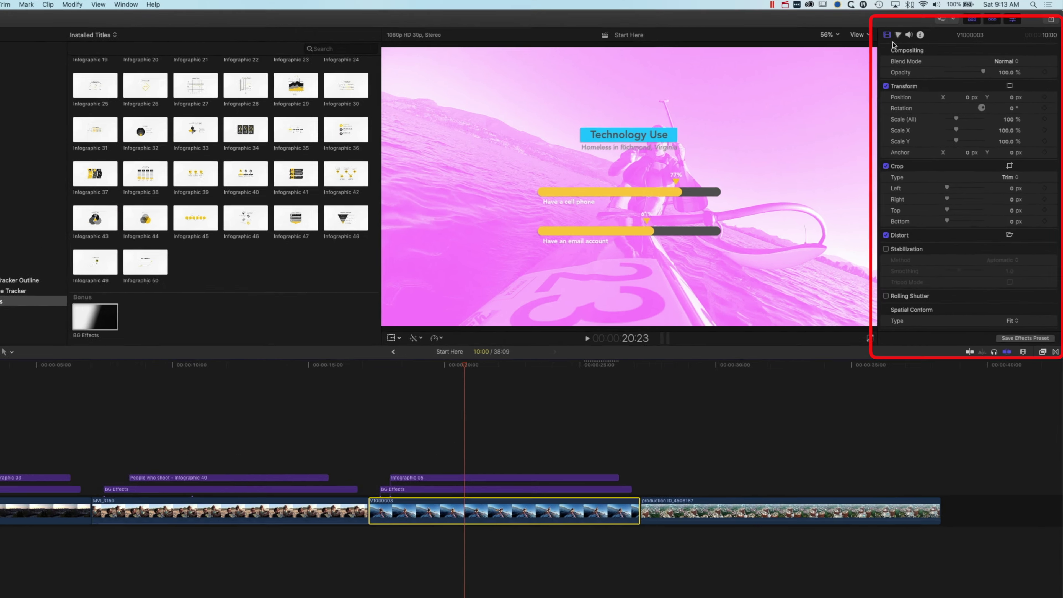
key(super+6)
drag(910, 117, 907, 142)
drag(808, 228, 810, 206)
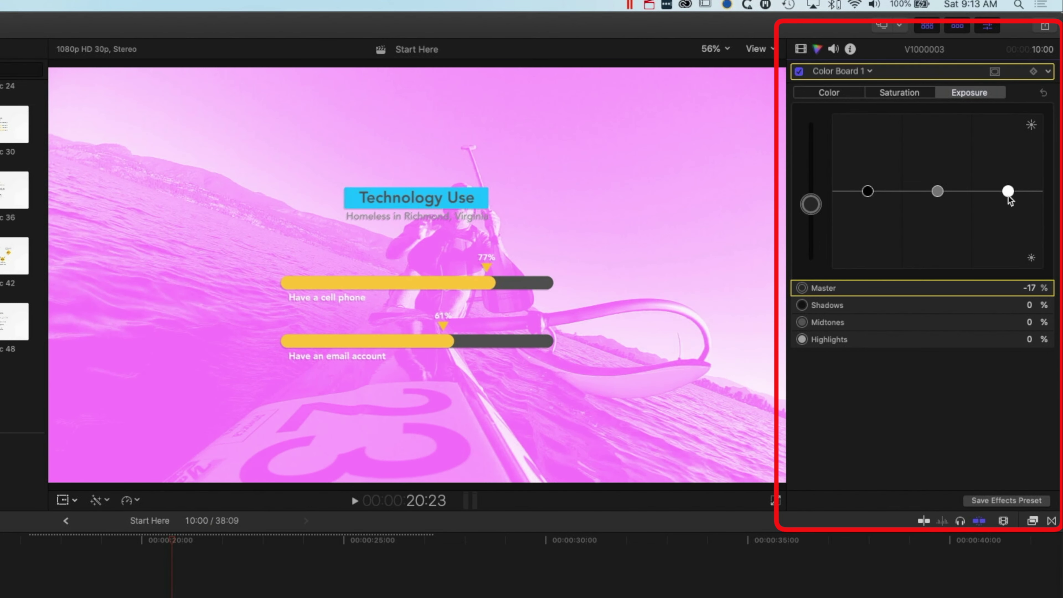
drag(1008, 192, 1008, 240)
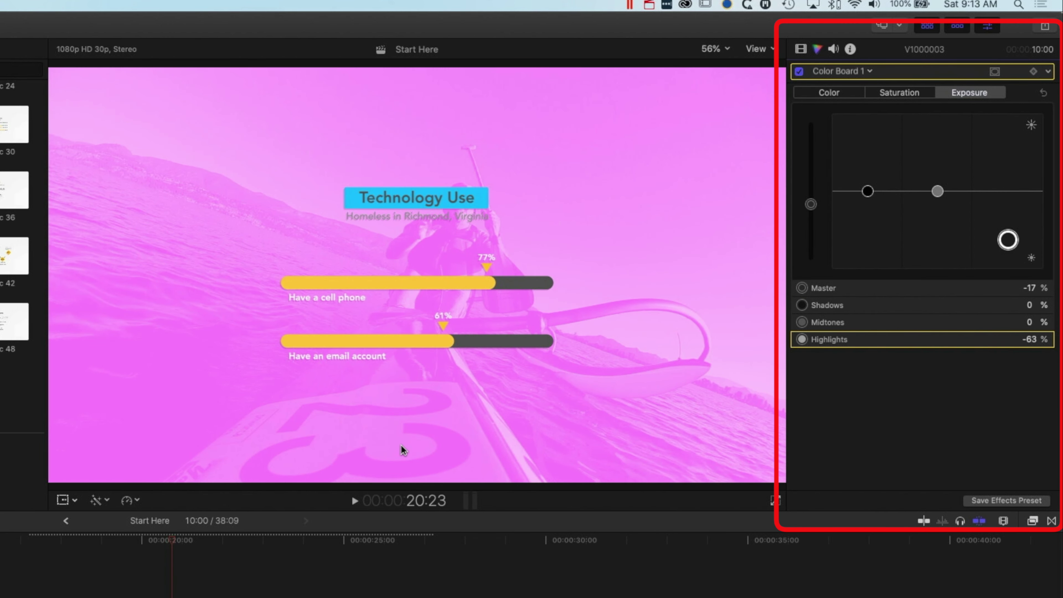
drag(319, 538, 134, 540)
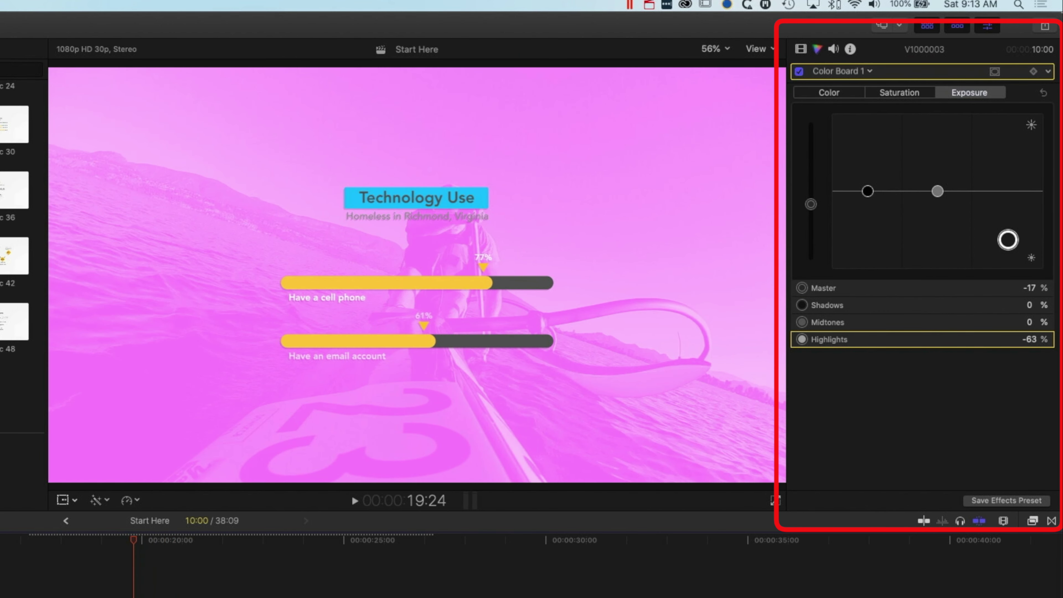
click(108, 597)
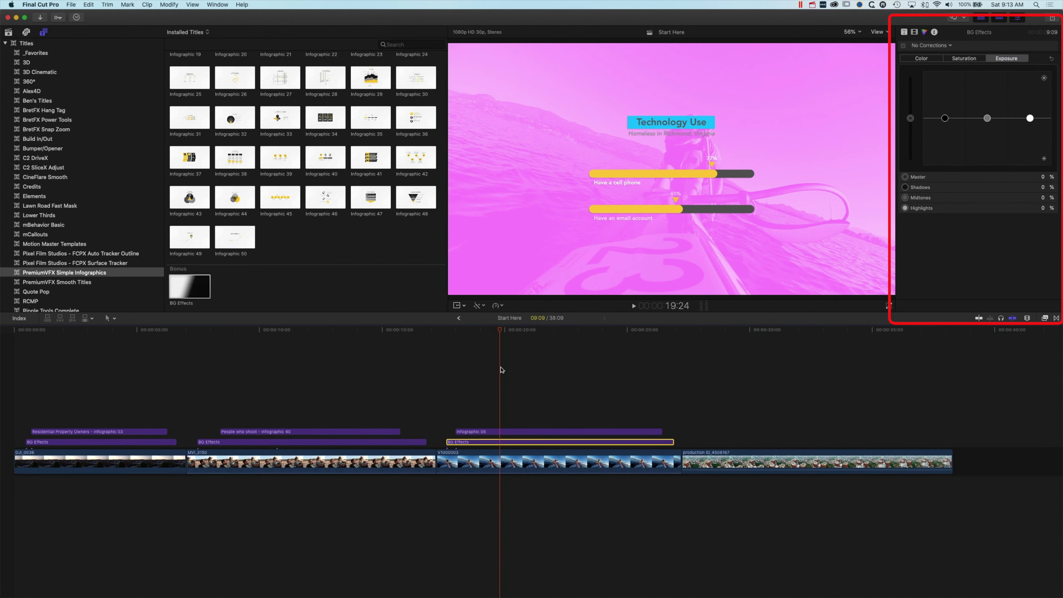
click(442, 330)
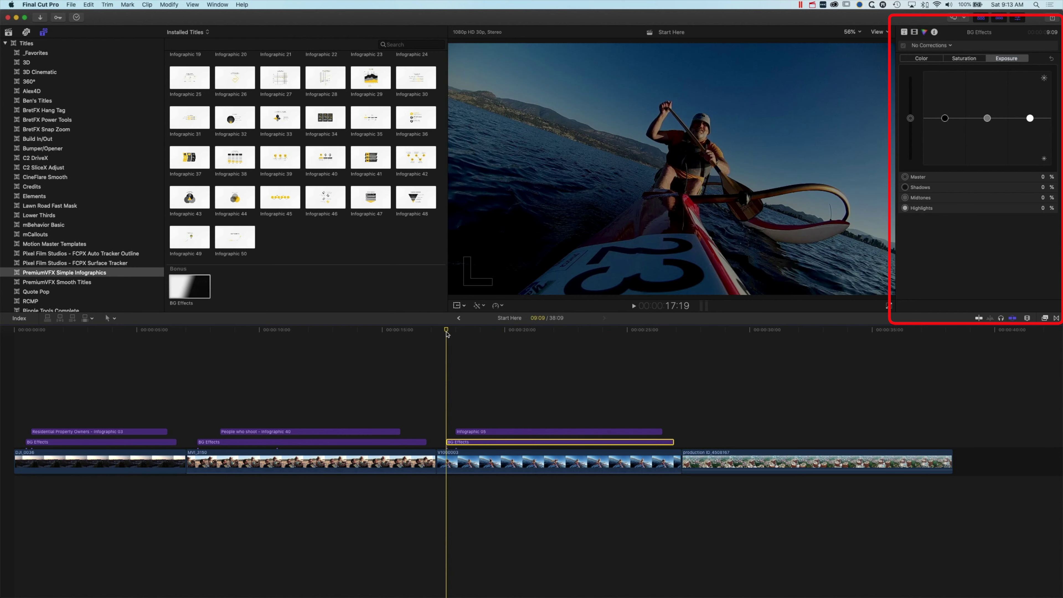
key(space)
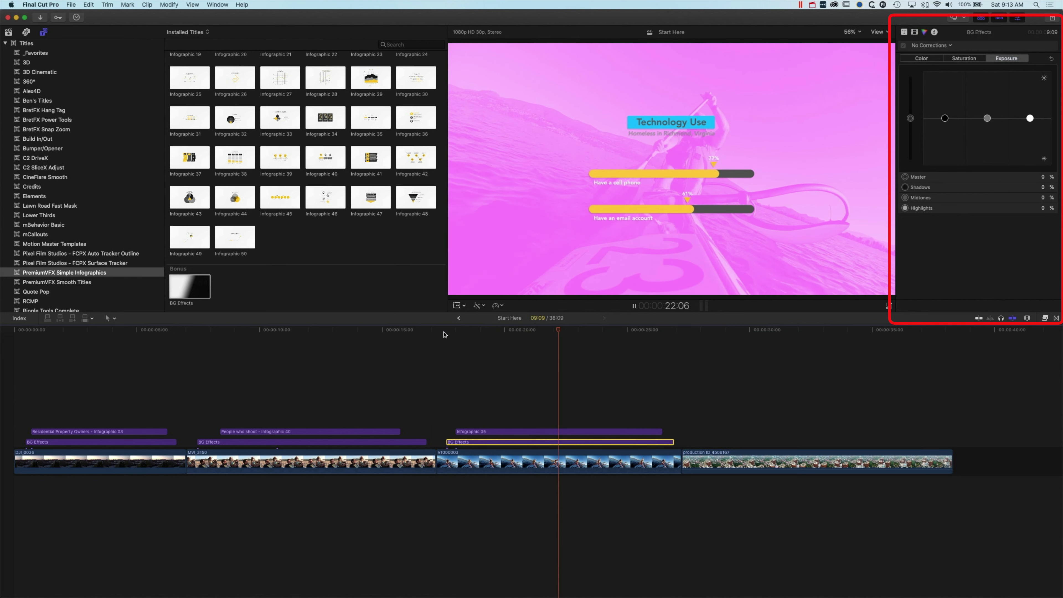
key(space)
Step: Change the Infographic 05 subtitle to "Reduced significantly on the lake!" and colour it white
key(ctrl+Tab)
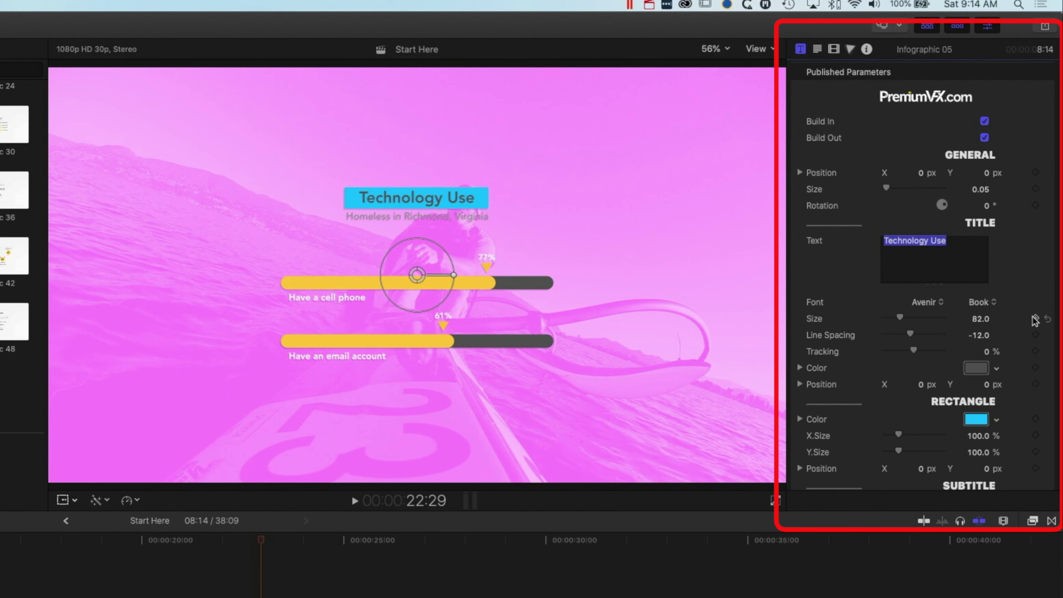
scroll(851, 346, down, 5)
click(923, 304)
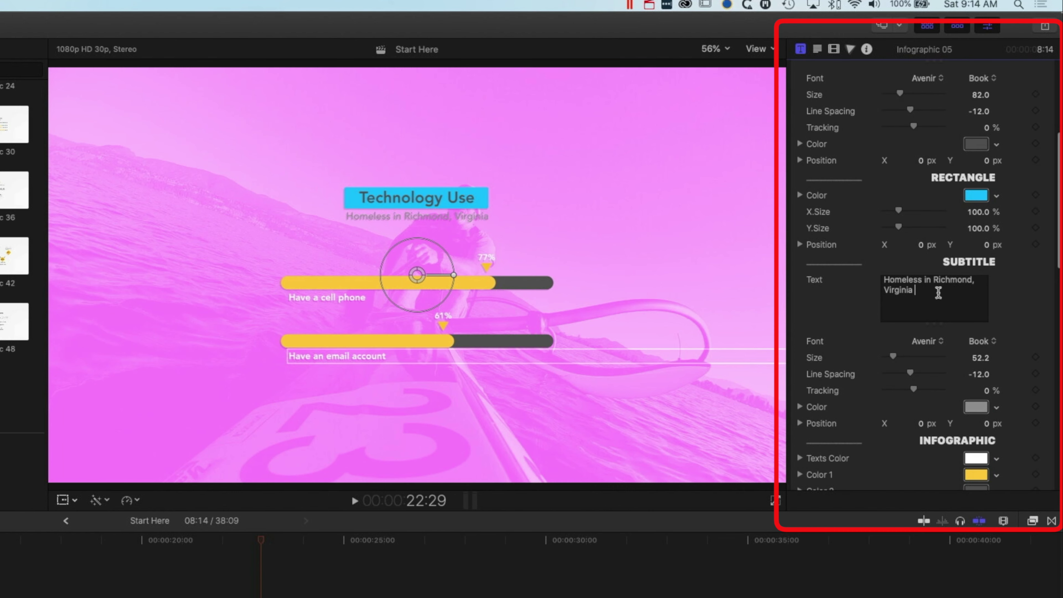
key(super+a)
text(Reduced significantly on the lake!)
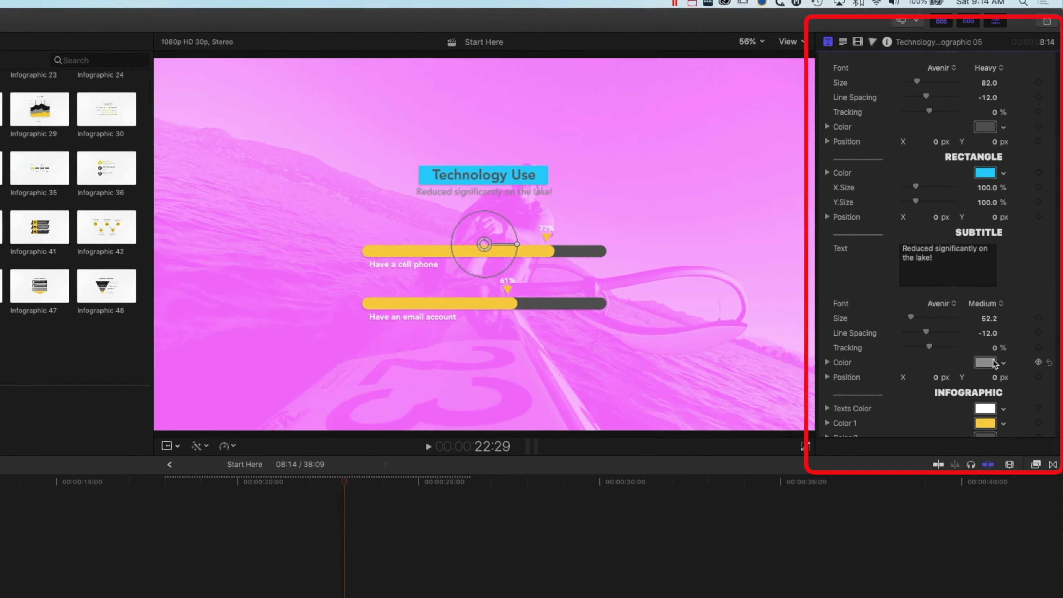
click(979, 408)
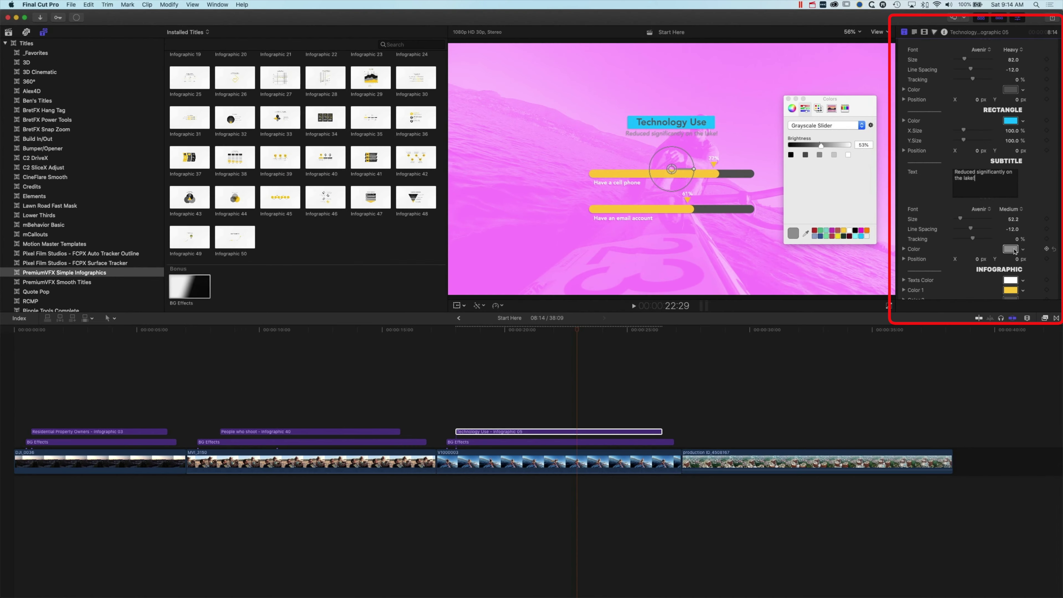
click(848, 231)
click(788, 99)
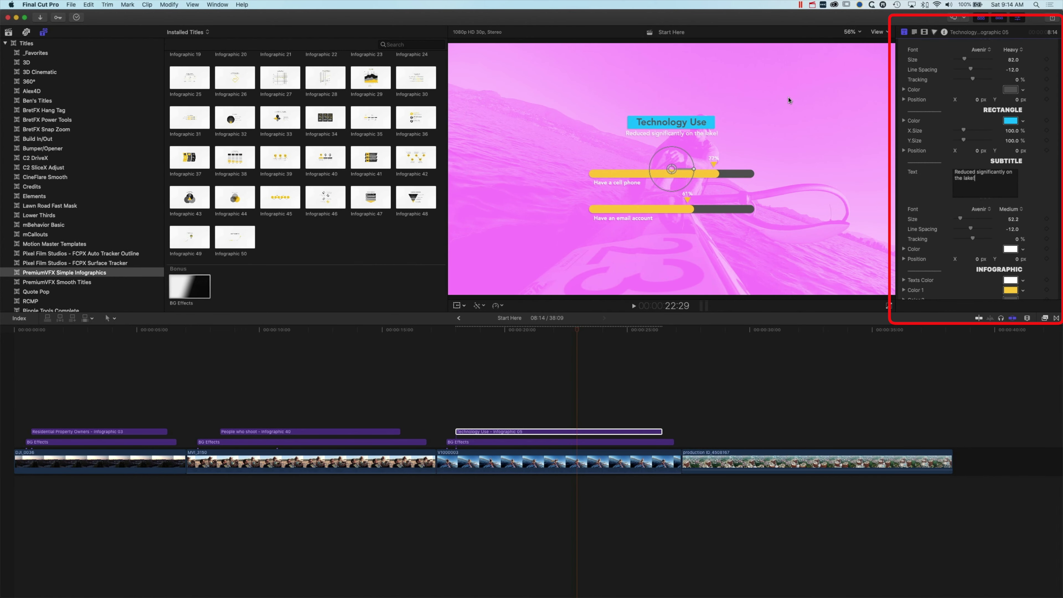
Step: Set the bar labels to "Leave cell phone behind" and "Takes no selfies!", with size 38.96 and X position 3.9 px
scroll(975, 167, down, 10)
triple_click(974, 107)
text(Leave cell phone behind)
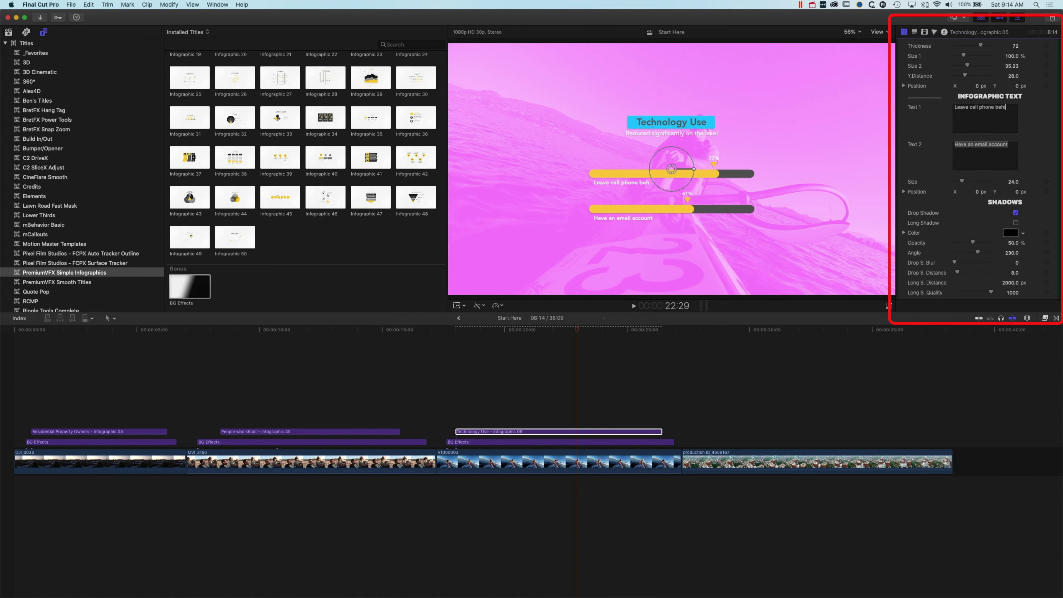
key(Tab)
text(Take)
click(970, 137)
drag(962, 182, 977, 191)
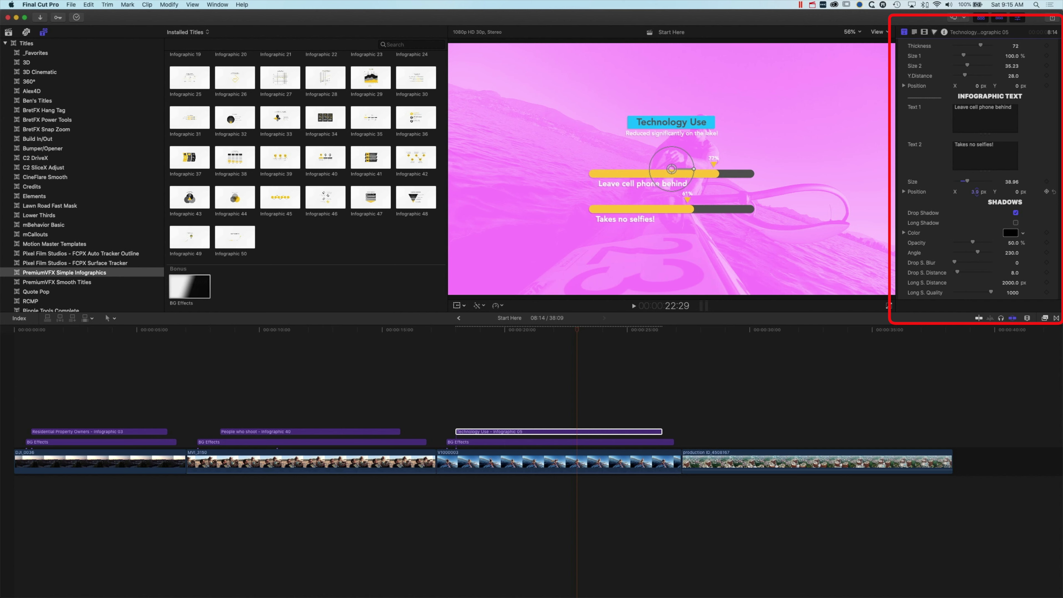
Step: Nudge both bar labels slightly lower, placing Text 2 at X -667.74 px and Y -404.65 px, and play the title through
click(971, 109)
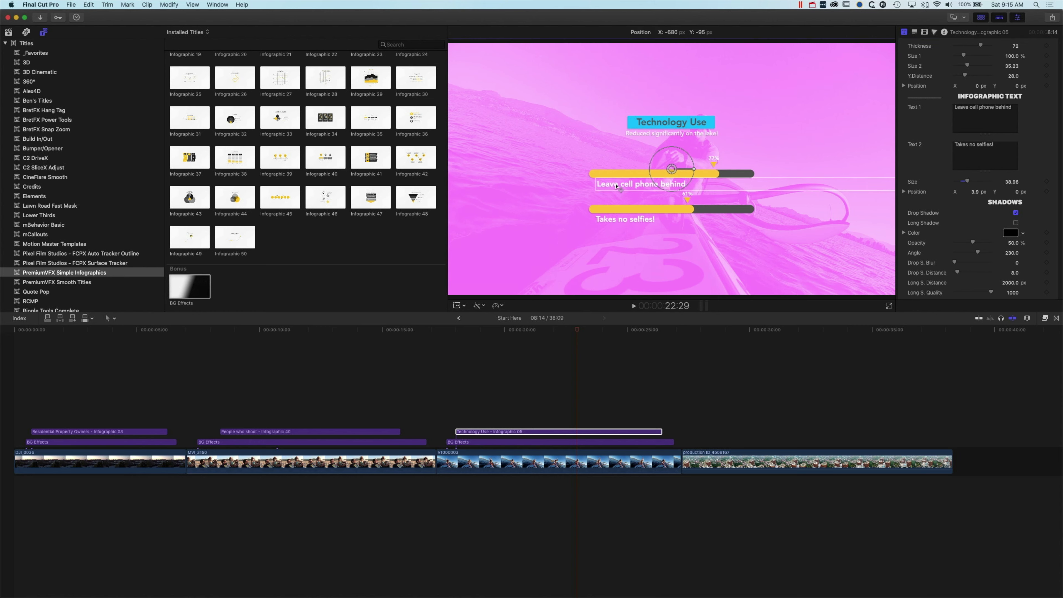
click(626, 224)
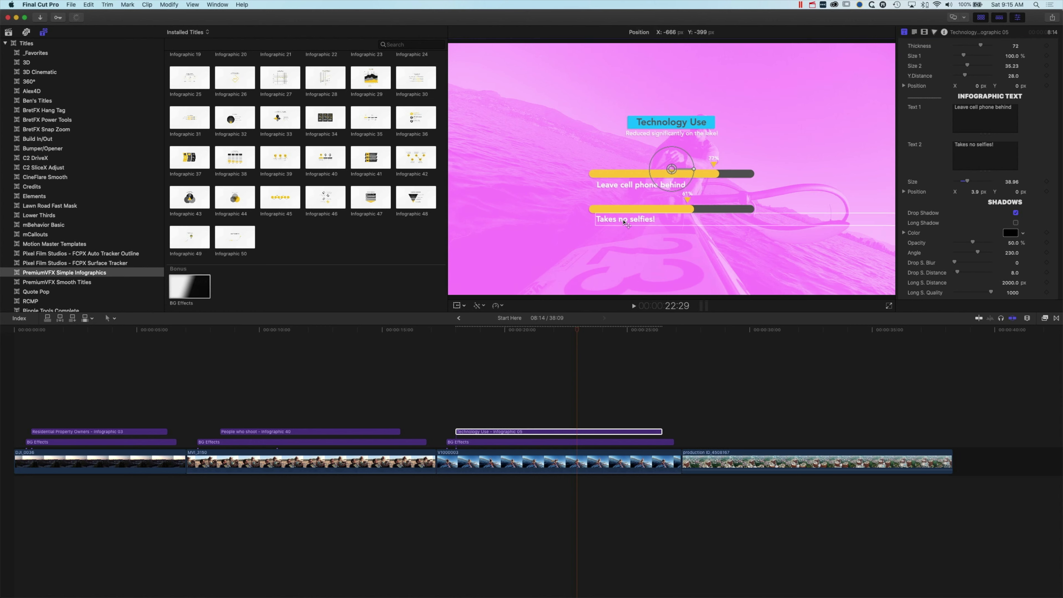
double_click(626, 223)
drag(577, 331, 469, 341)
key(space)
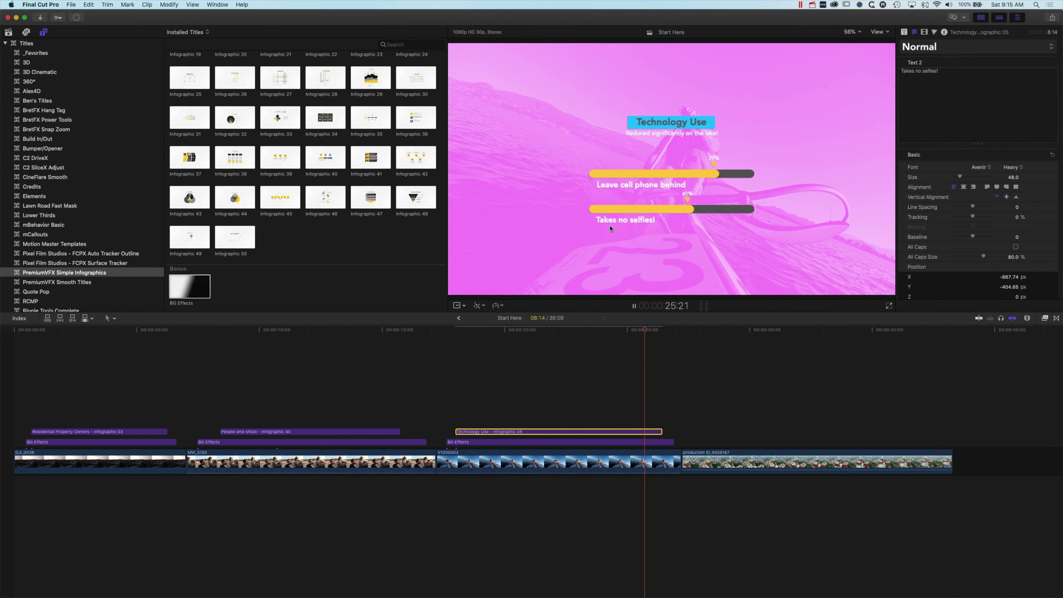
key(space)
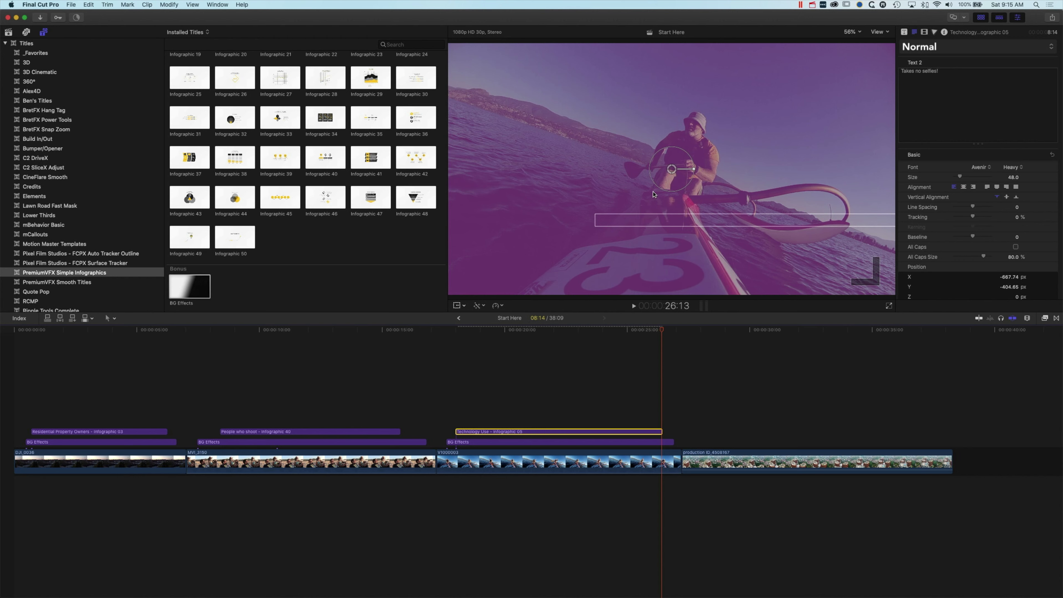
Step: Add the Infographic 38 title above the production clip at 28:01, with a duration of 9:01
drag(675, 330, 697, 331)
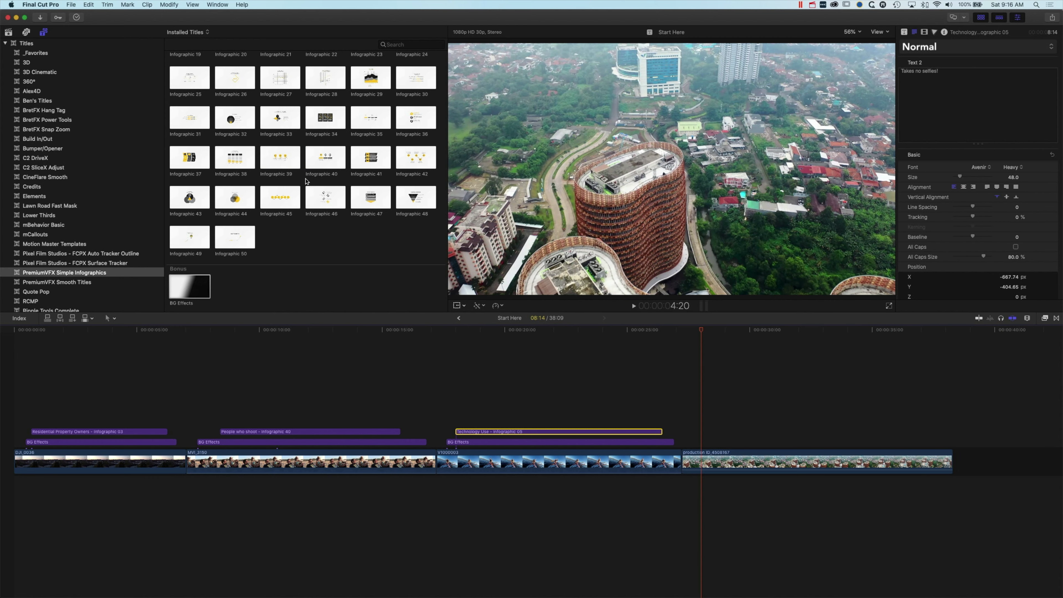
scroll(292, 181, up, 3)
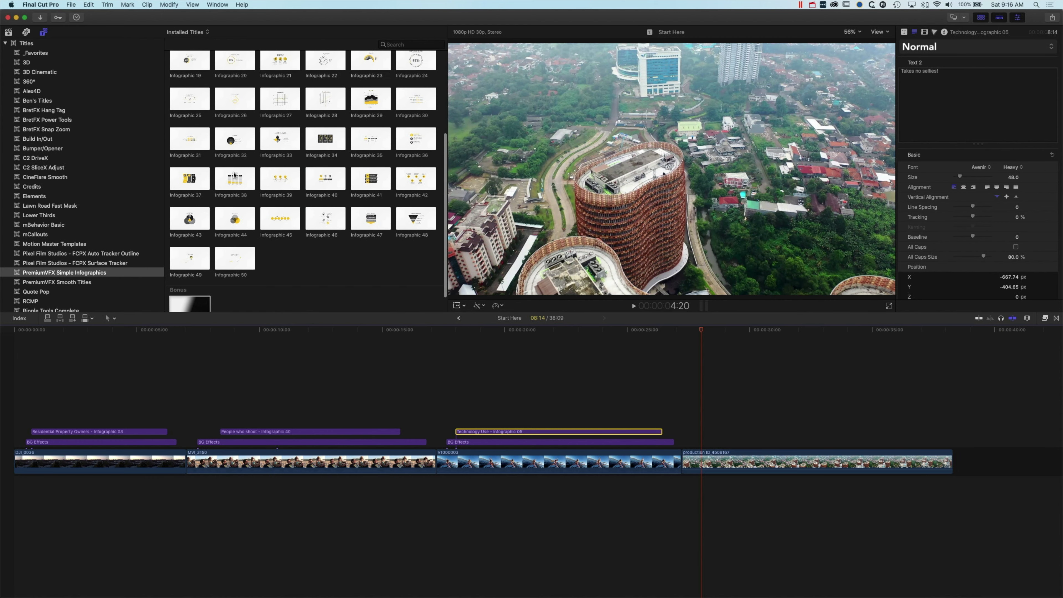
click(236, 183)
drag(236, 184, 920, 442)
Step: Place a BG Effects title beneath Infographic 38, extend it to 10:01, and play the section from 28:01
scroll(271, 299, down, 2)
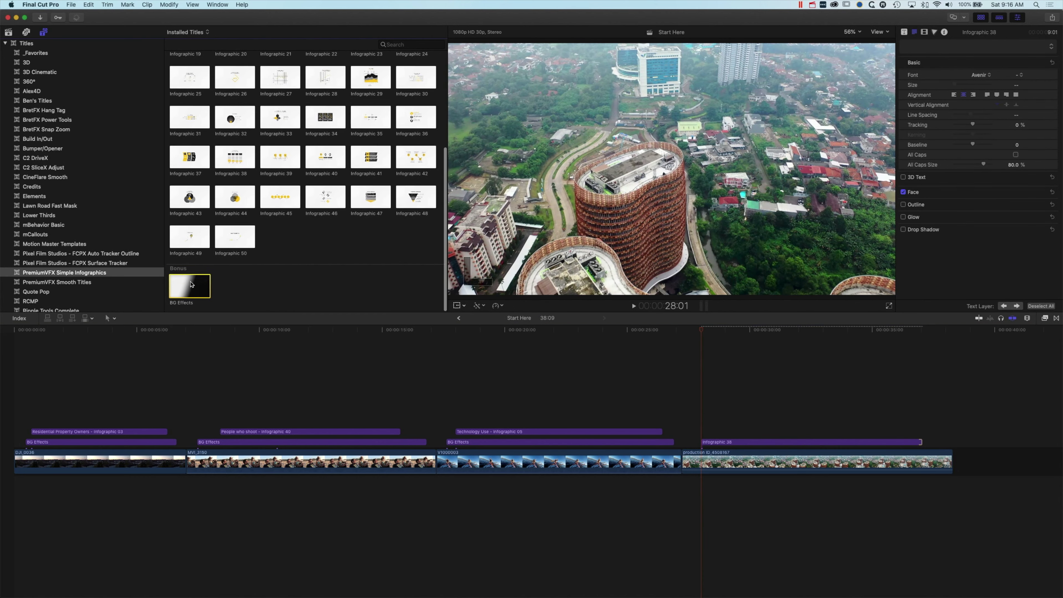
drag(190, 286, 691, 442)
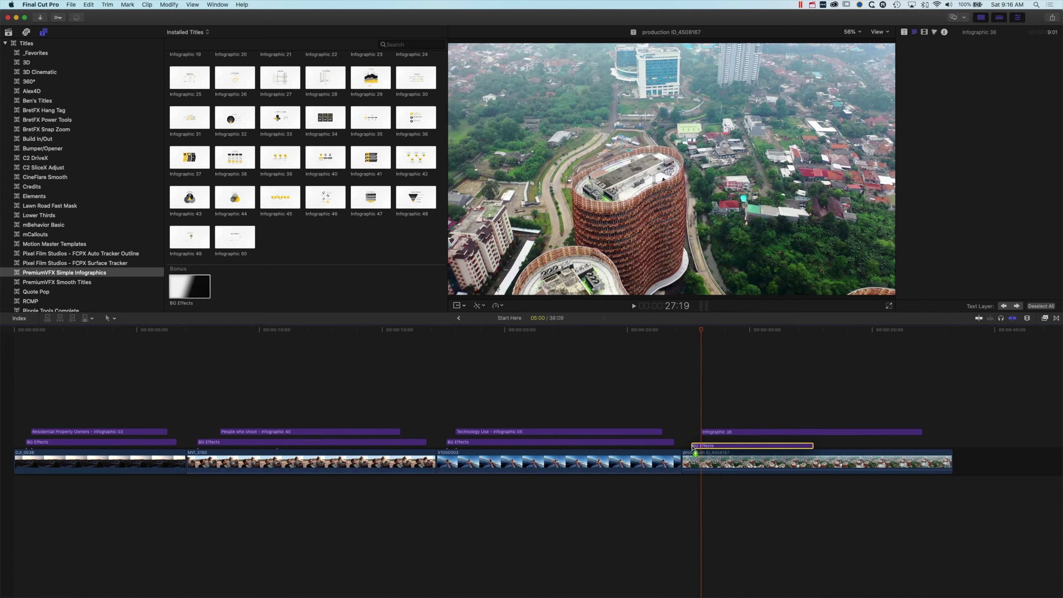
drag(813, 443, 934, 443)
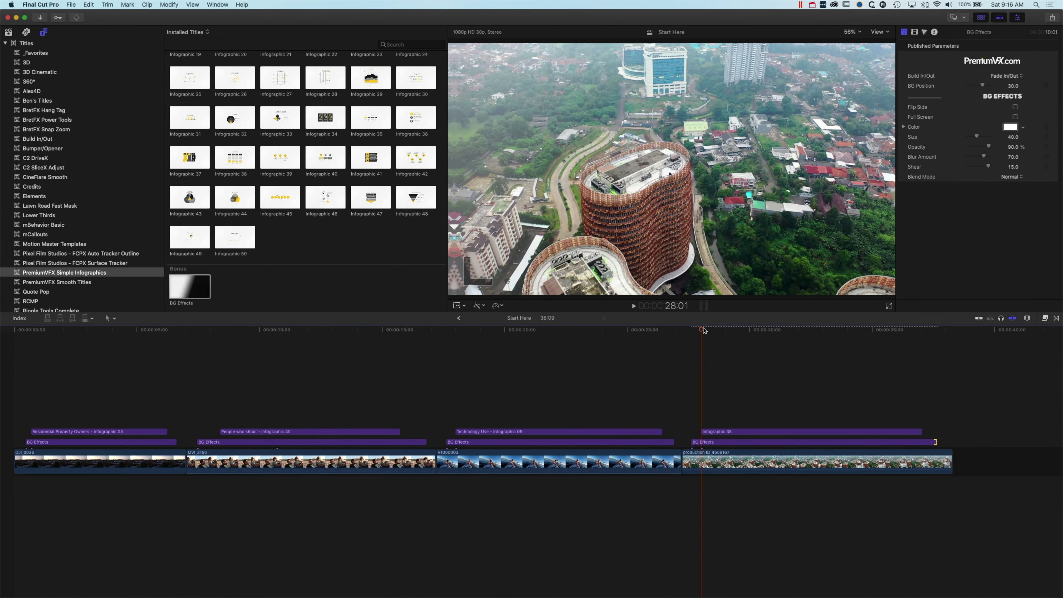
key(space)
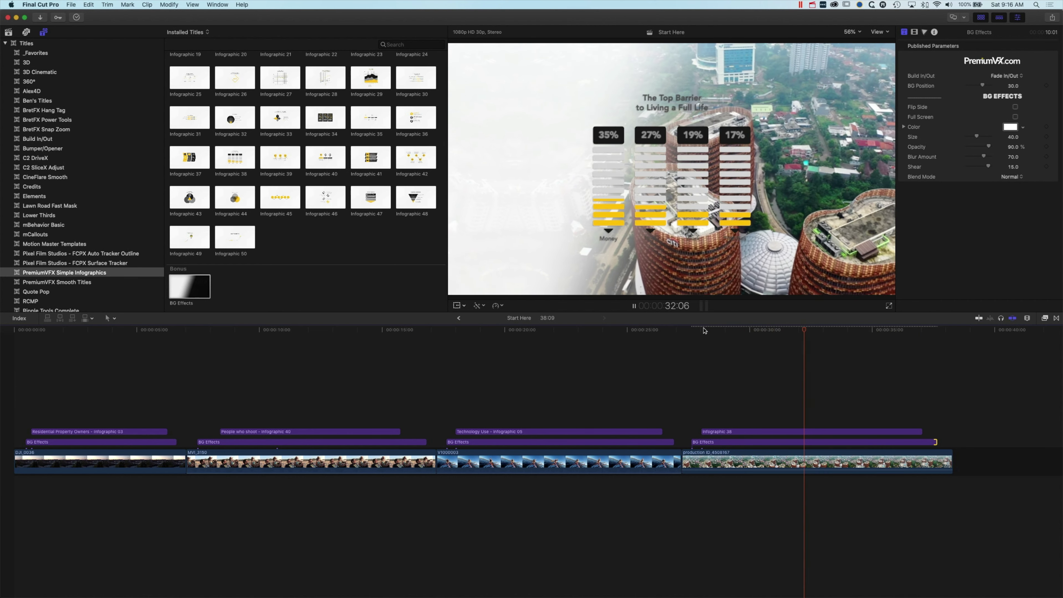
key(space)
Step: Enlarge Infographic 38 to size 0.06 around the centre of the frame
click(818, 432)
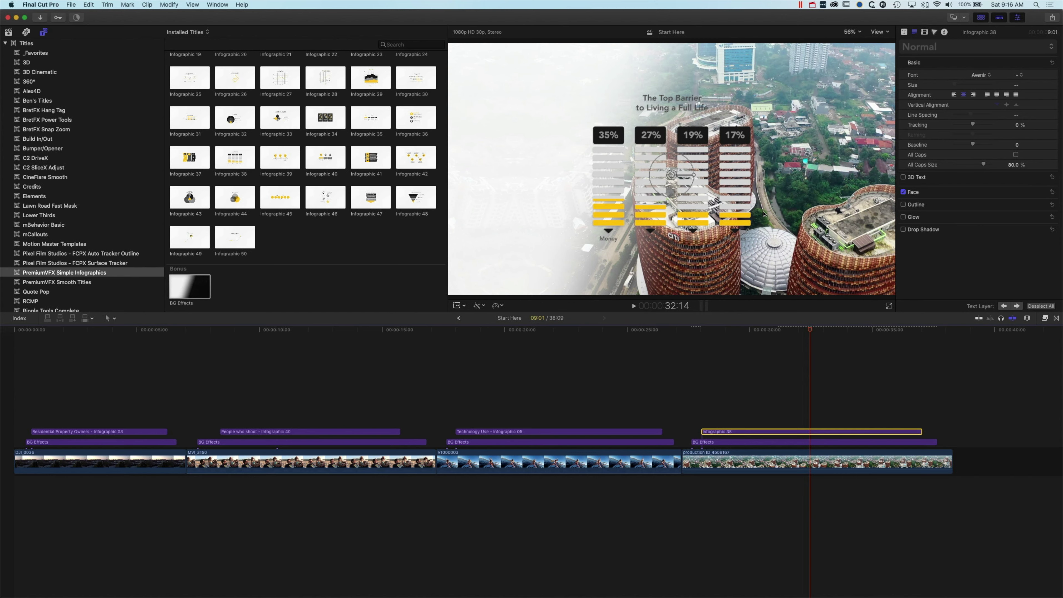
click(902, 32)
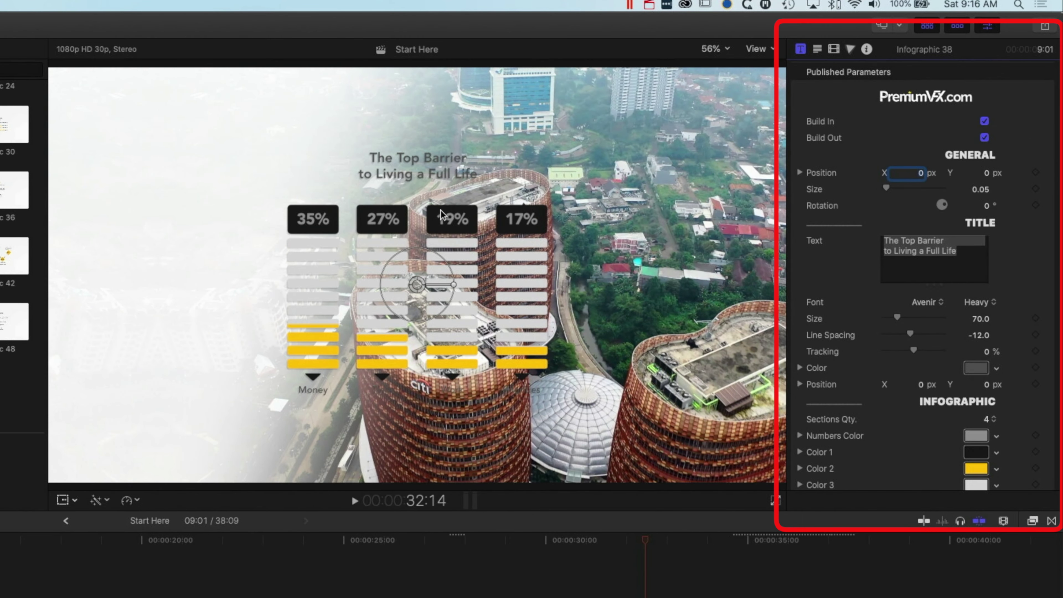
click(437, 278)
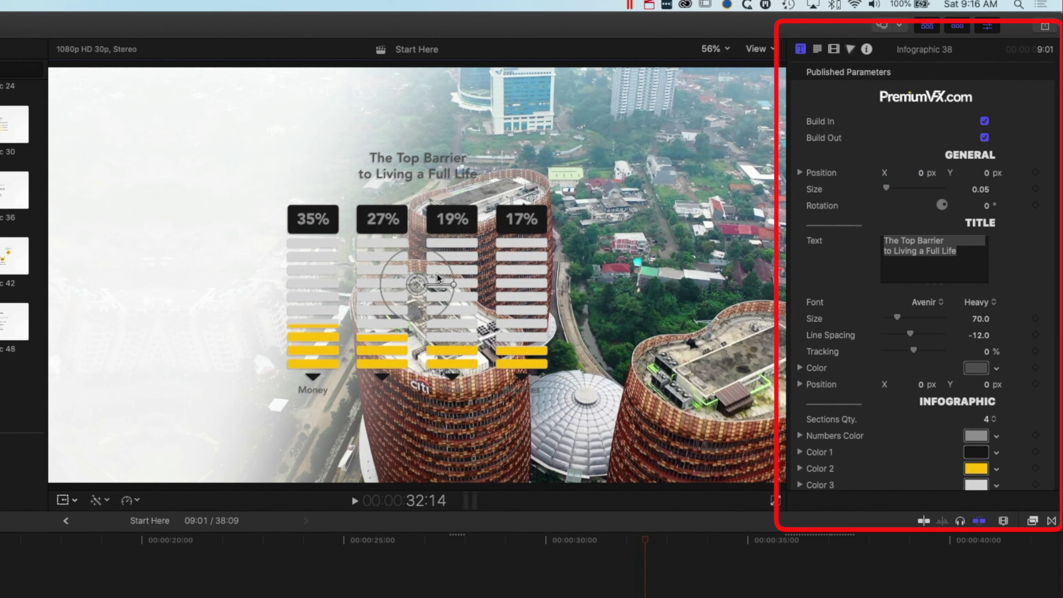
drag(437, 278, 437, 278)
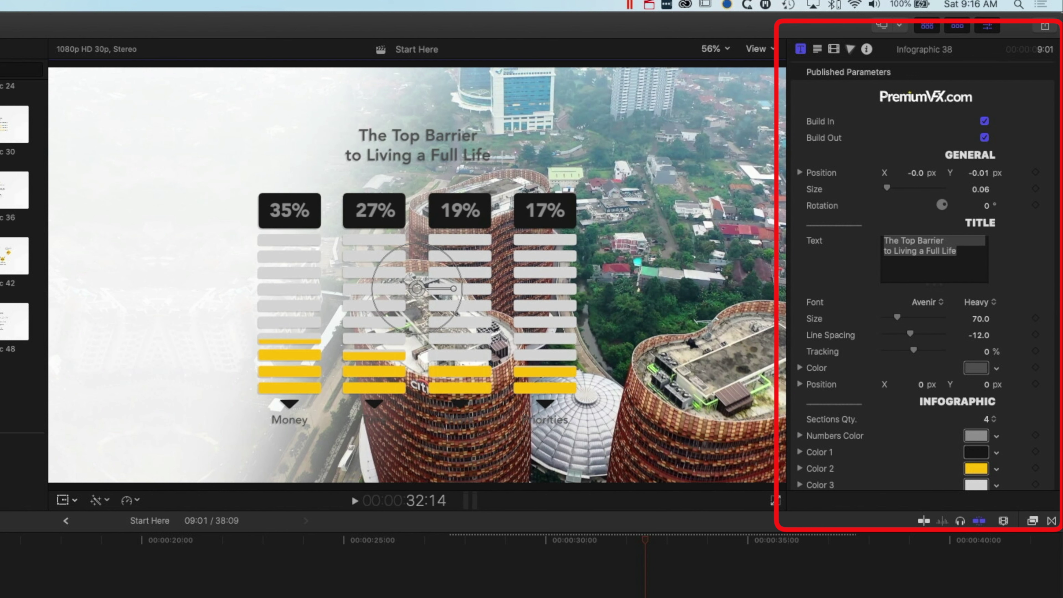
Step: Make the BG Effects beneath Infographic 38 full screen and colour it bright cyan
key(super+Down)
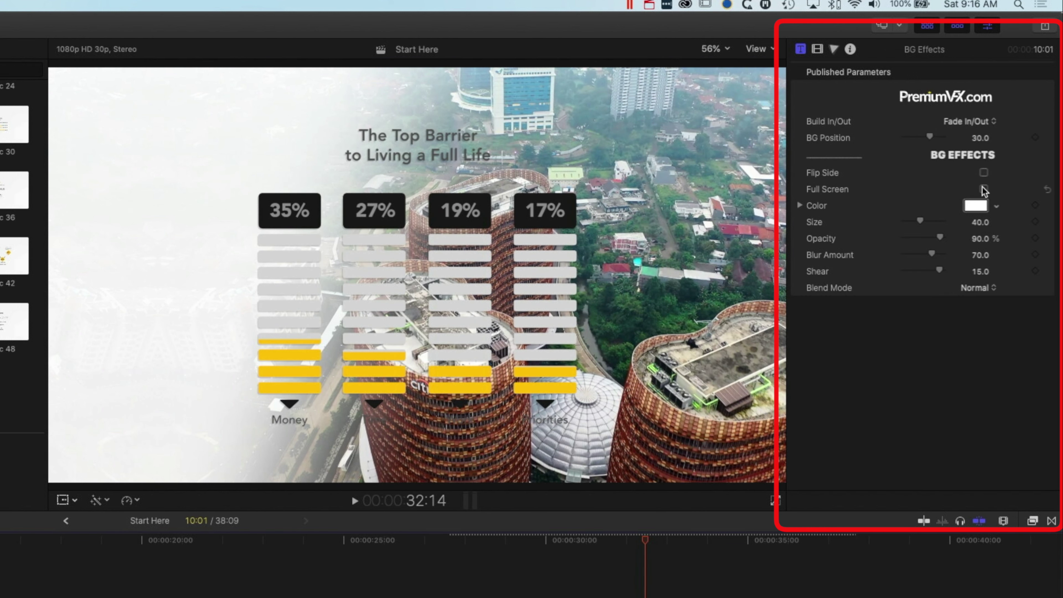
click(982, 188)
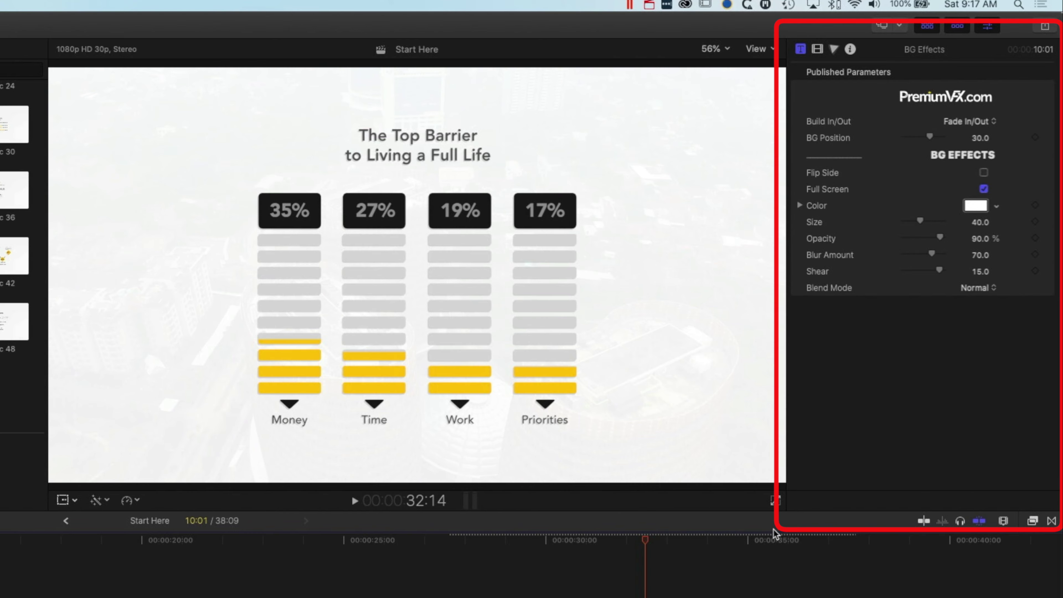
click(995, 205)
click(950, 277)
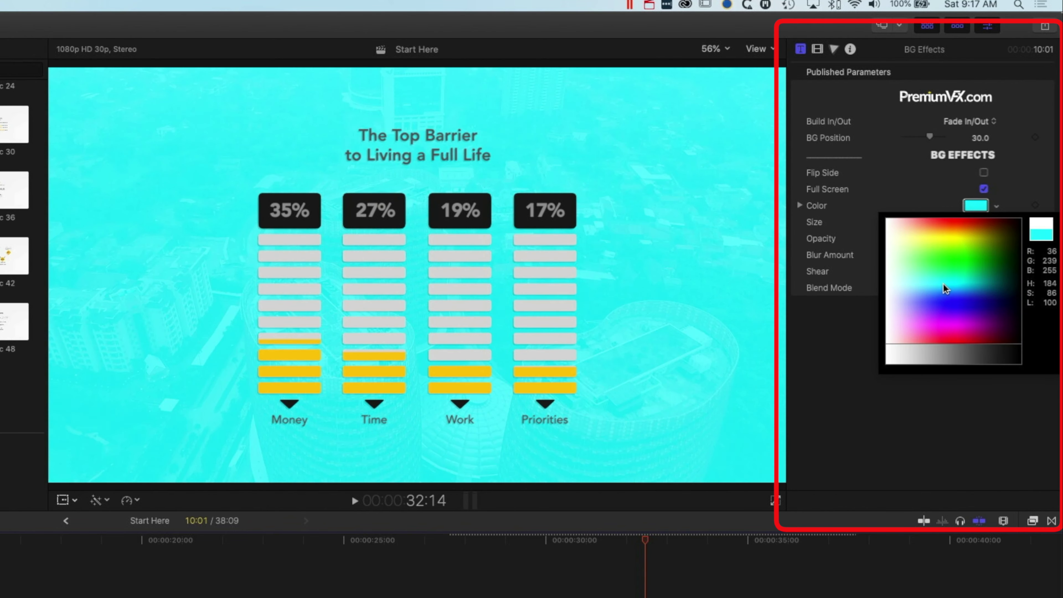
click(943, 283)
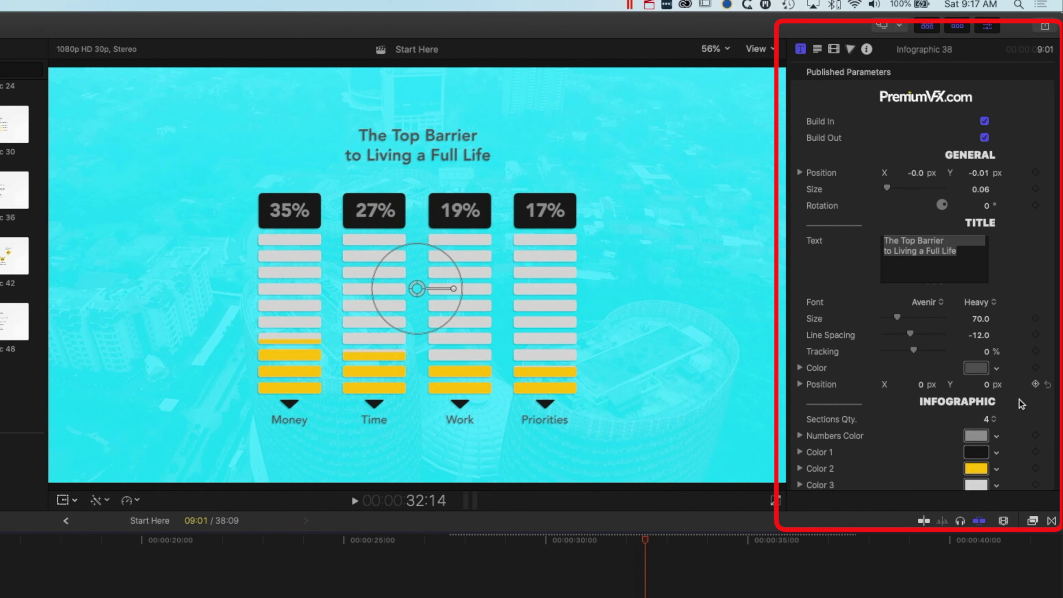
Step: Try reducing the sections quantity of Infographic 38 one by one to 1, and restore it to 4
scroll(981, 412, down, 5)
scroll(981, 412, down, 2)
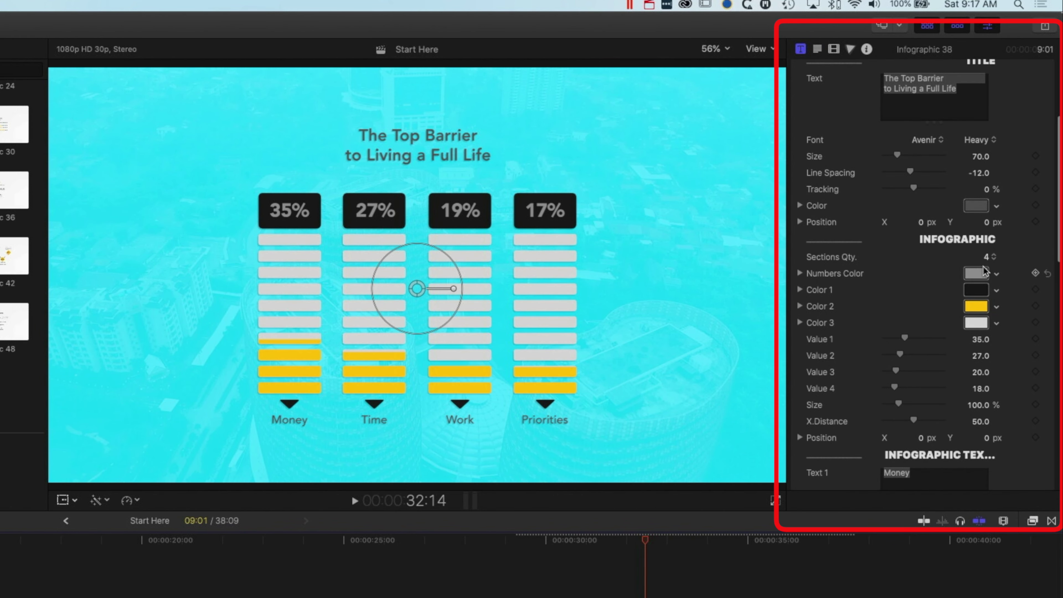
click(988, 257)
click(988, 245)
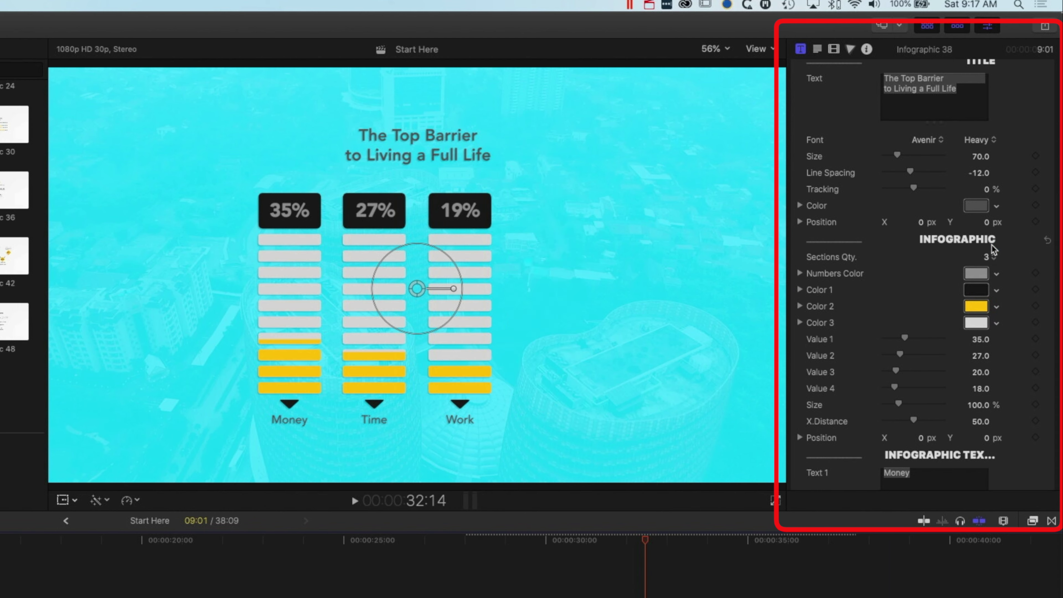
click(991, 248)
click(990, 246)
click(991, 248)
click(986, 244)
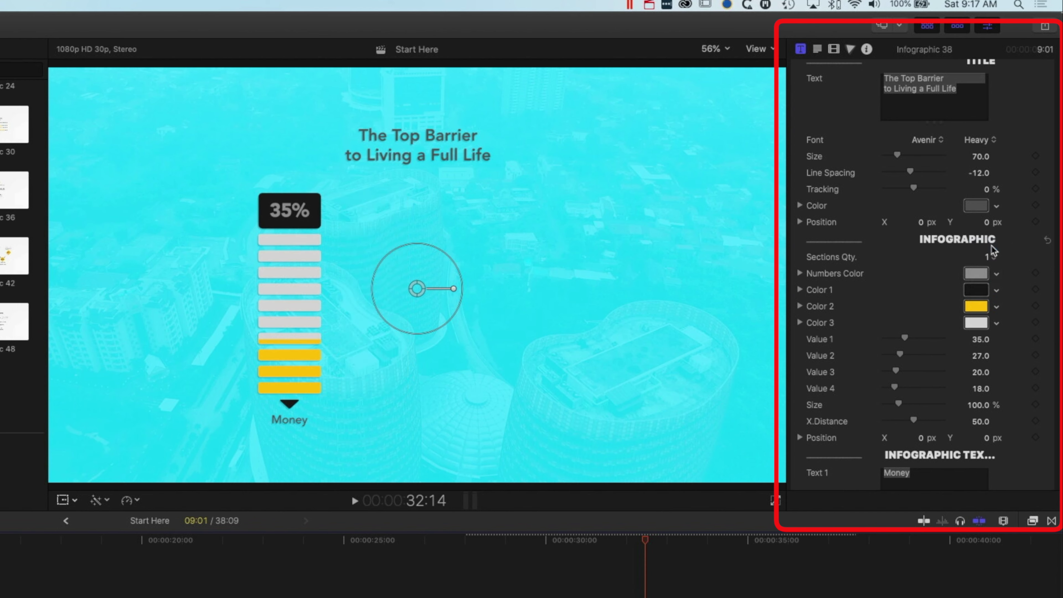
click(987, 256)
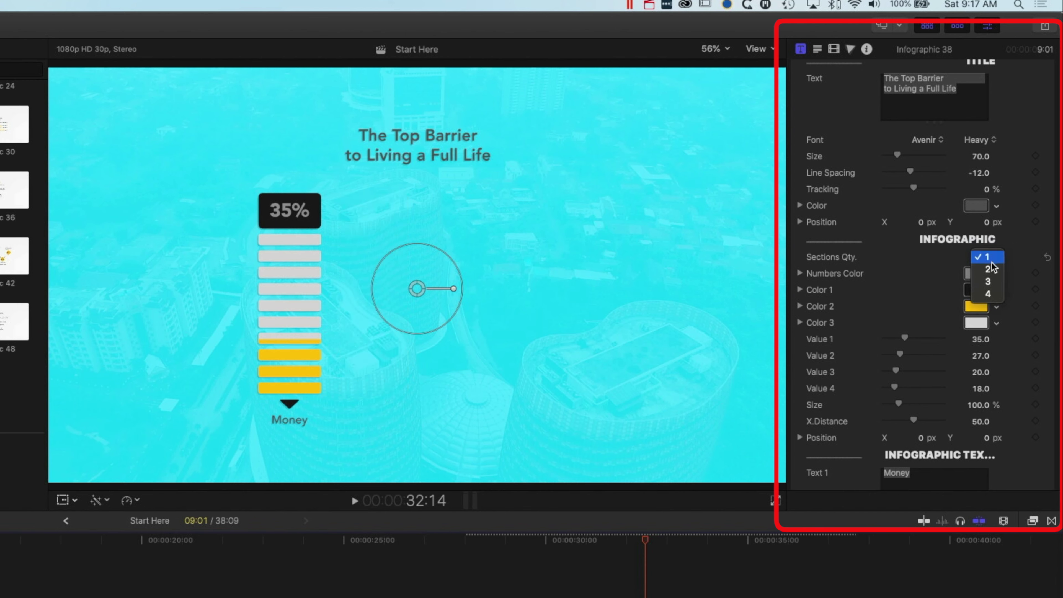
click(986, 295)
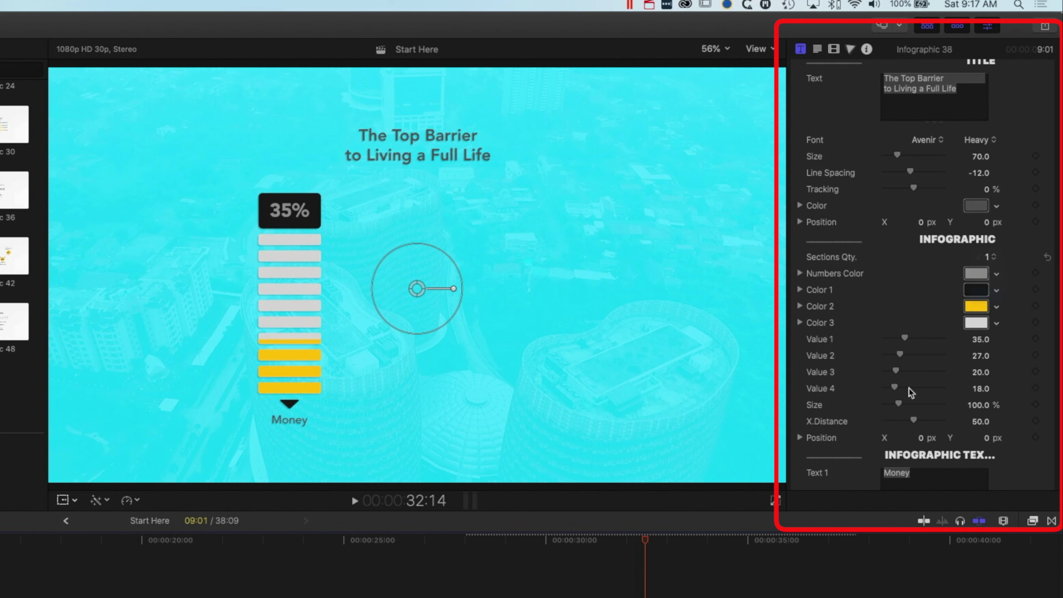
Step: Play the four-section infographic from 27:19 to review its build-in animation
click(466, 543)
click(452, 542)
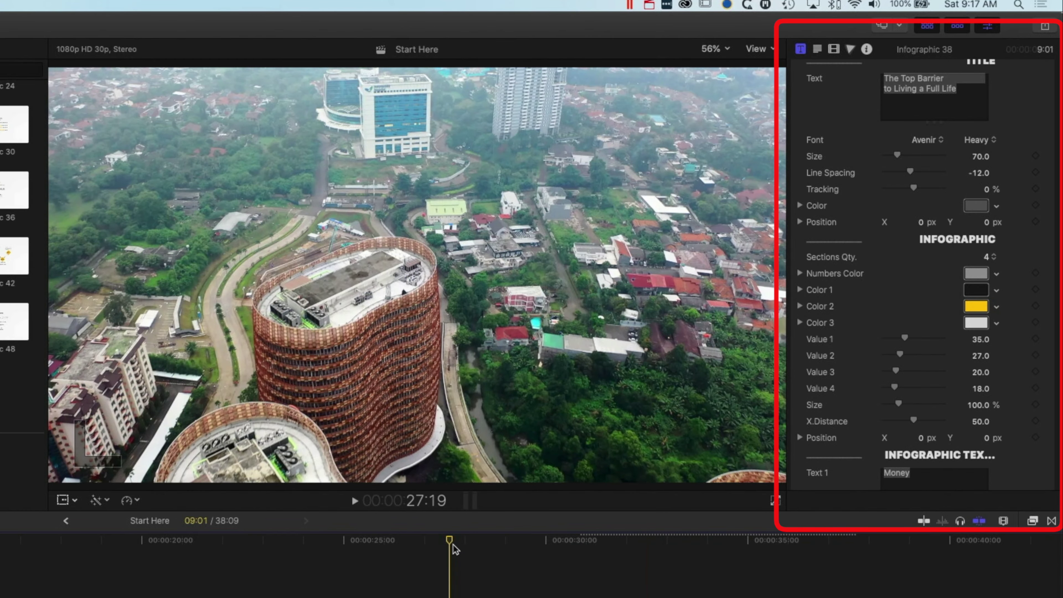
key(space)
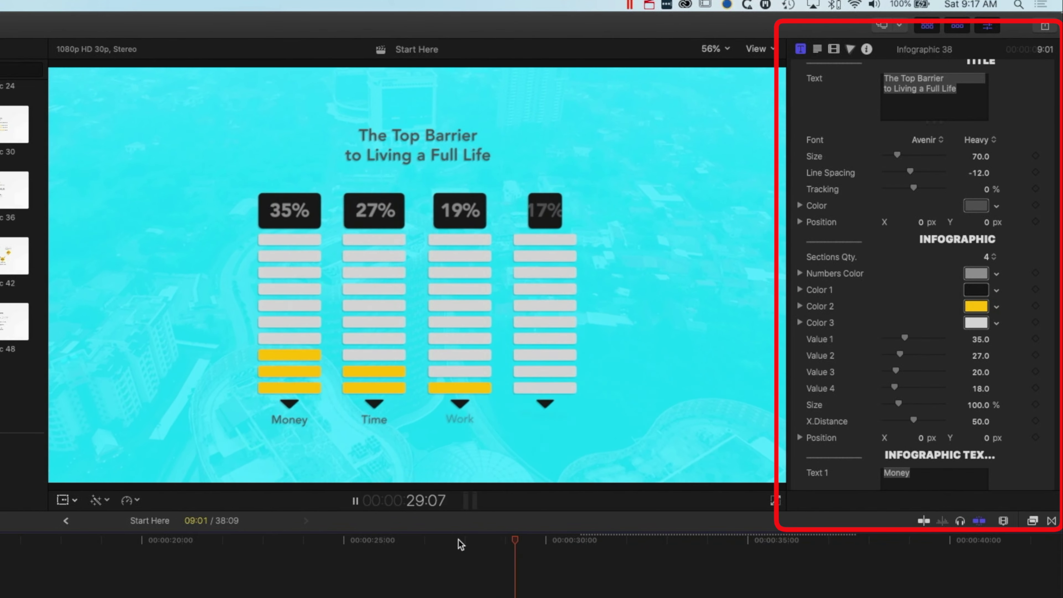
key(space)
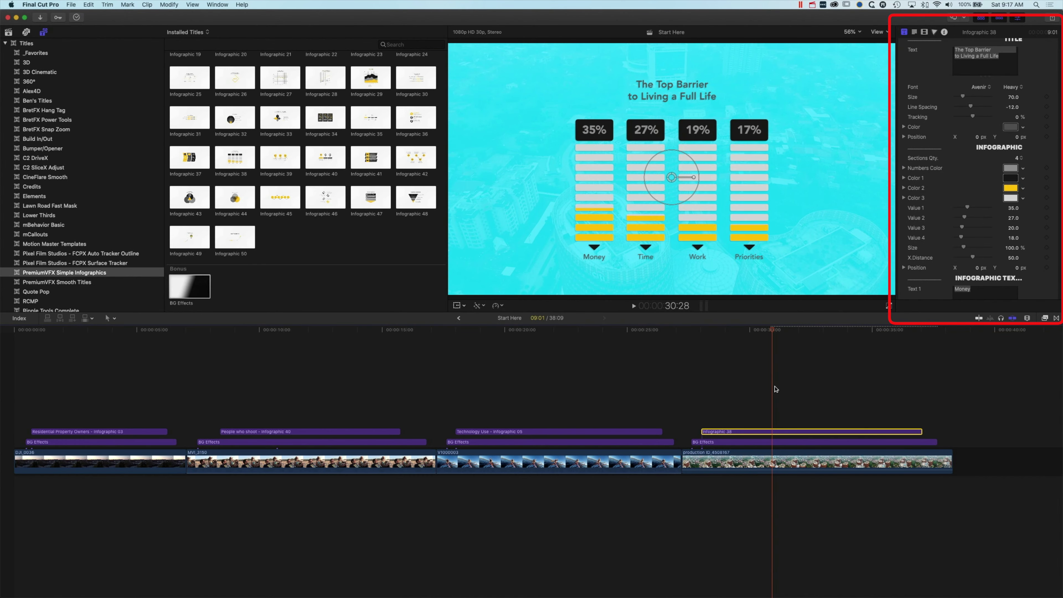
Step: Duplicate Infographic 38 above the original, reduce the copy to 1 section, and place it at X 0.83 px as a fifth bar
drag(741, 426, 771, 415)
scroll(1021, 159, up, 5)
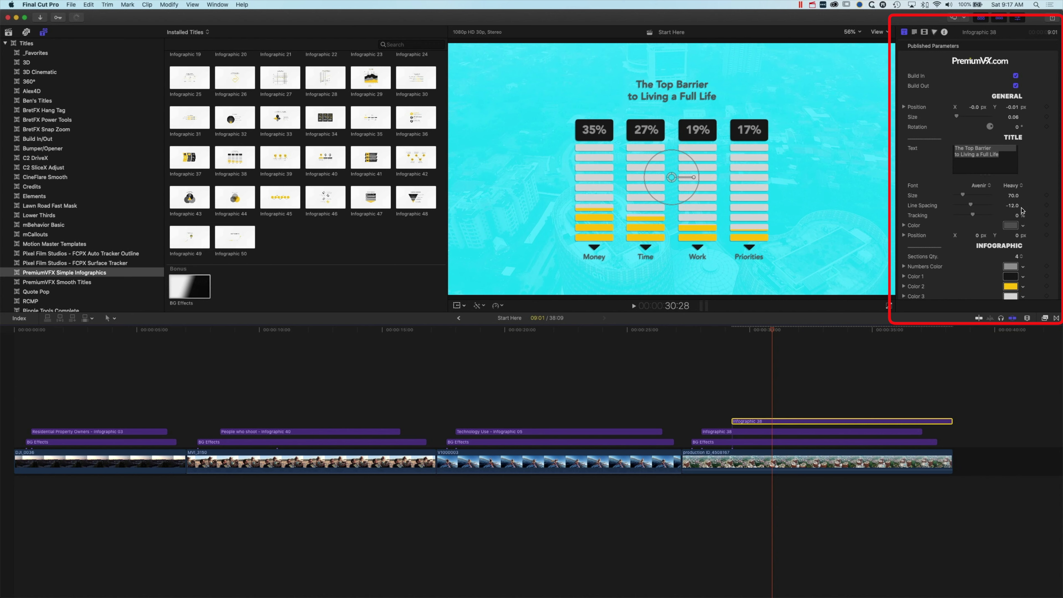
click(1019, 253)
click(1017, 237)
drag(677, 179, 880, 177)
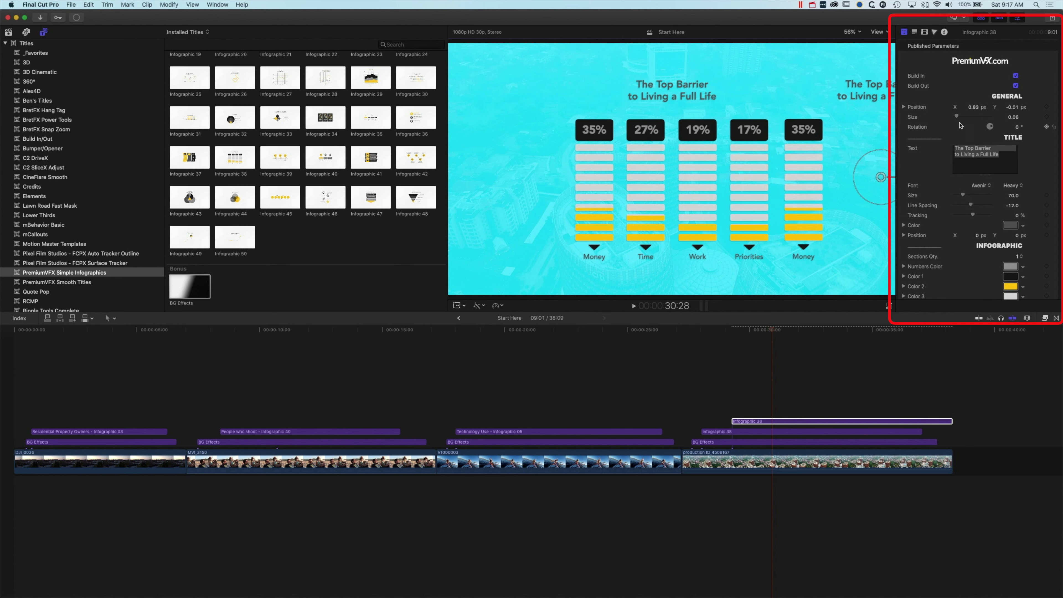
Step: Set the Y position of both Infographic 38 titles to 0 px so their bars line up
click(797, 433)
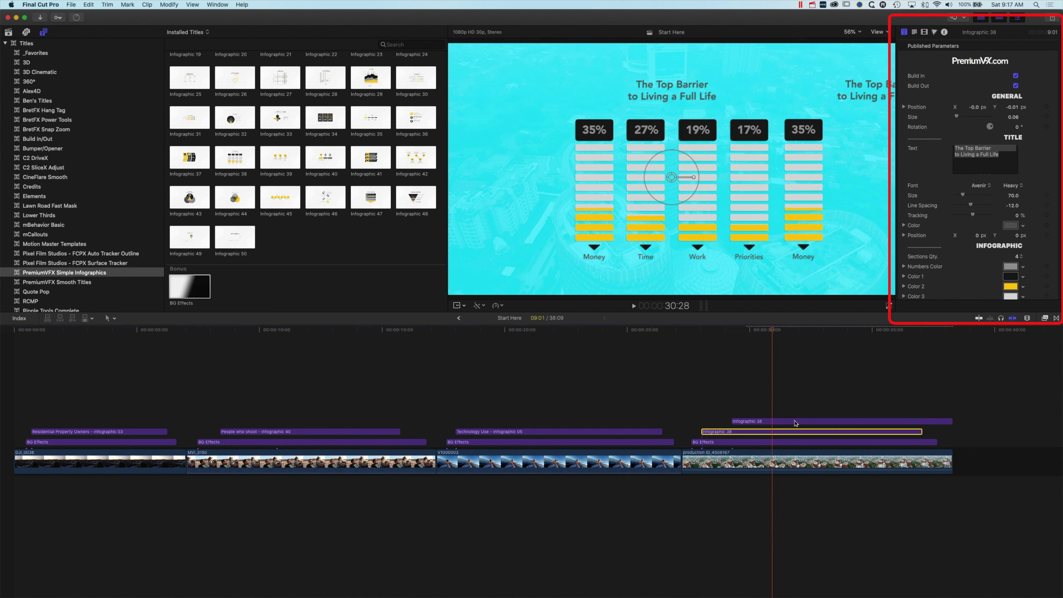
click(796, 421)
click(1011, 107)
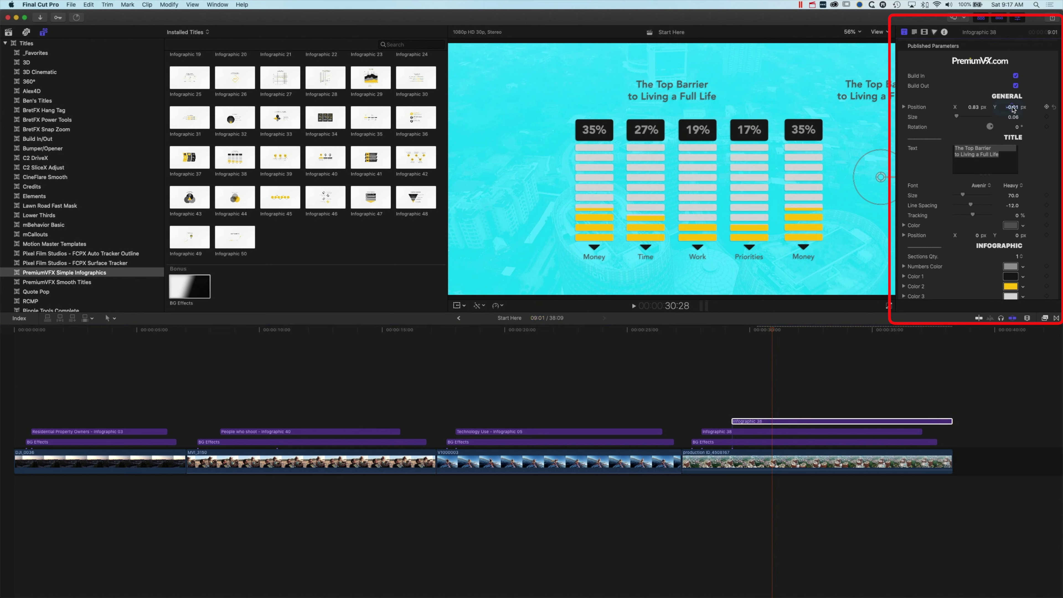
text(0)
key(Return)
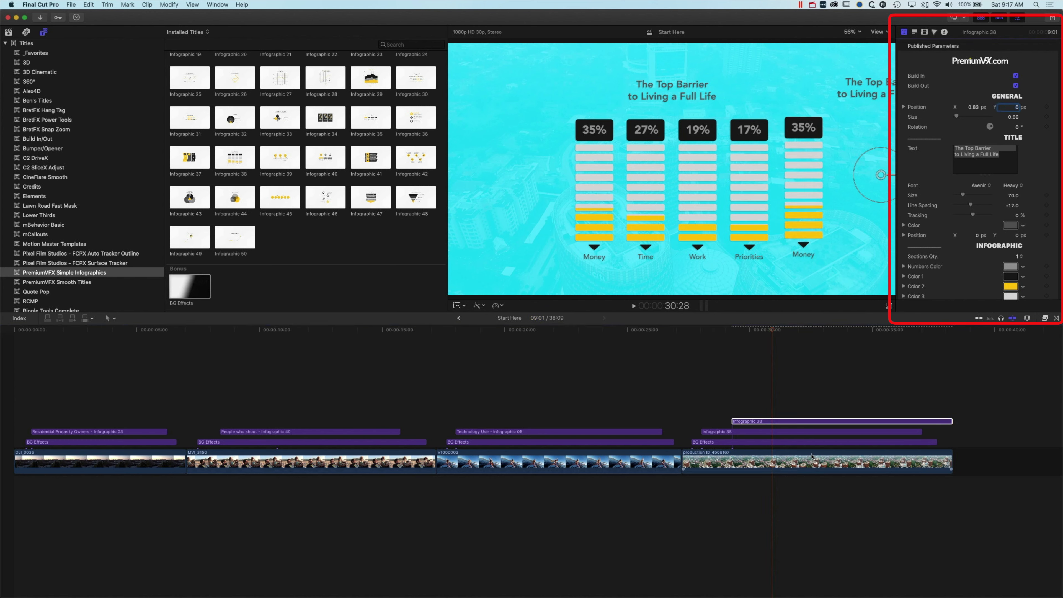
click(806, 433)
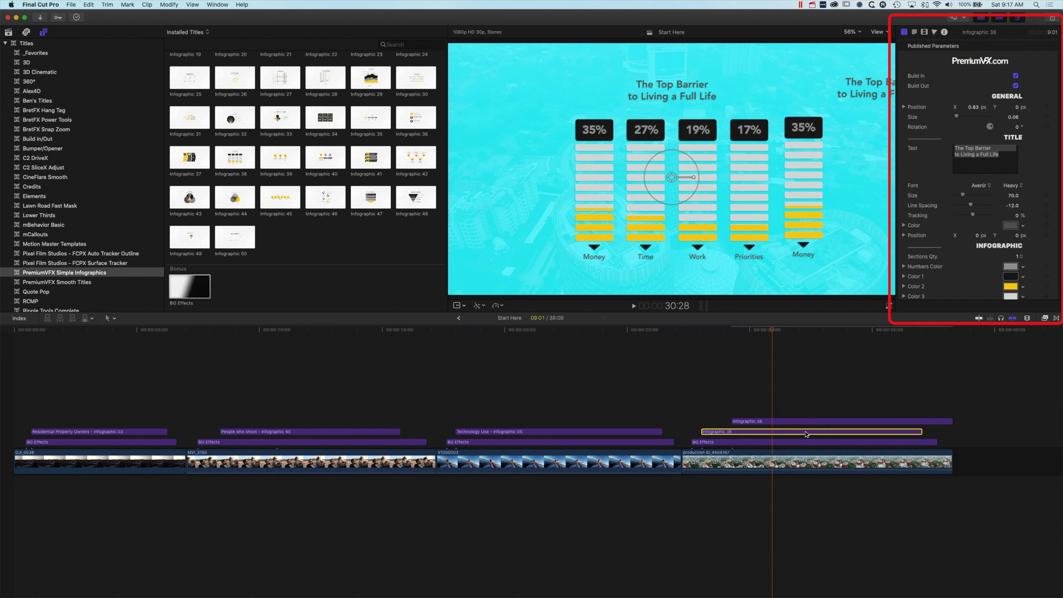
click(1012, 107)
text(0)
key(Return)
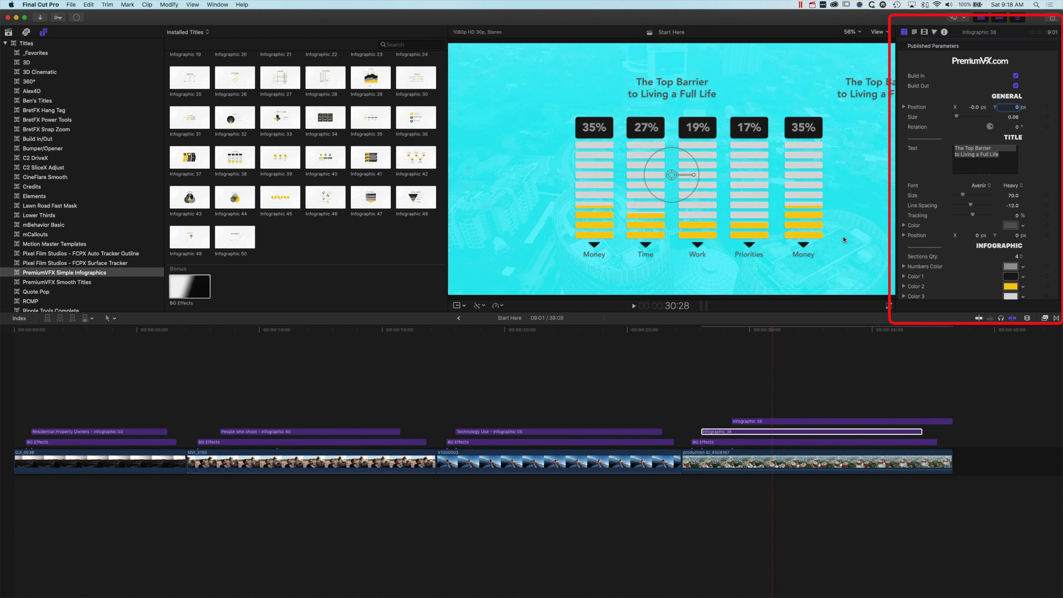
Step: Delete the heading text of the duplicate Infographic 38, and play the section from 28:01
click(761, 422)
click(961, 173)
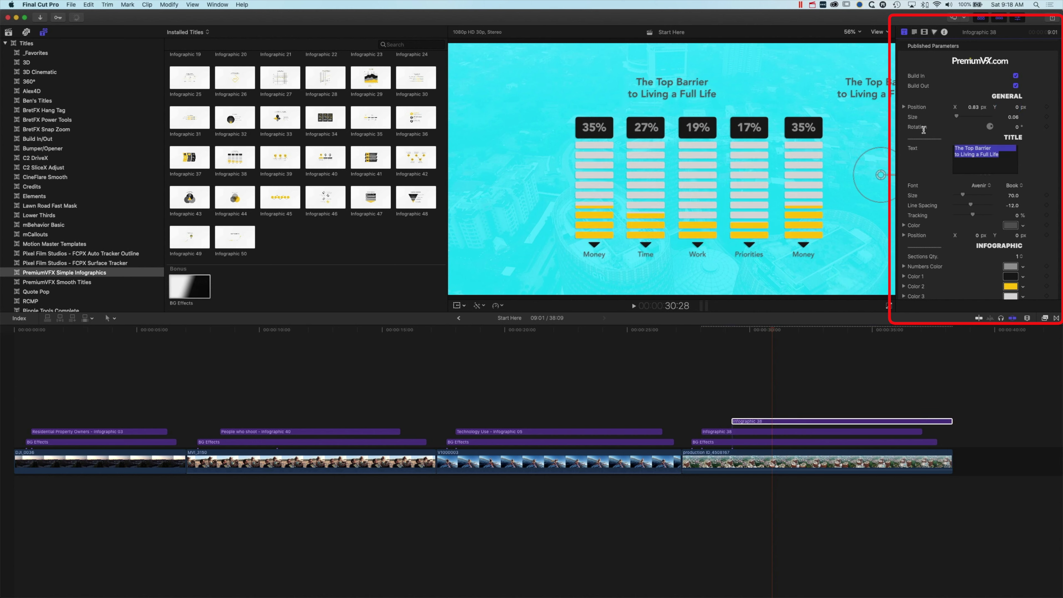
key(BackSpace)
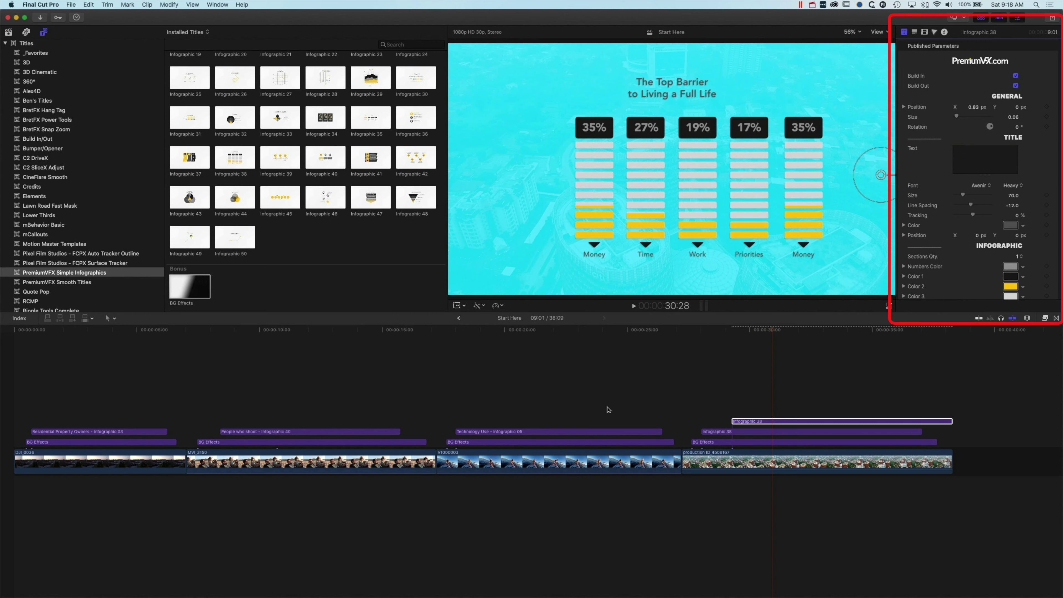
click(701, 330)
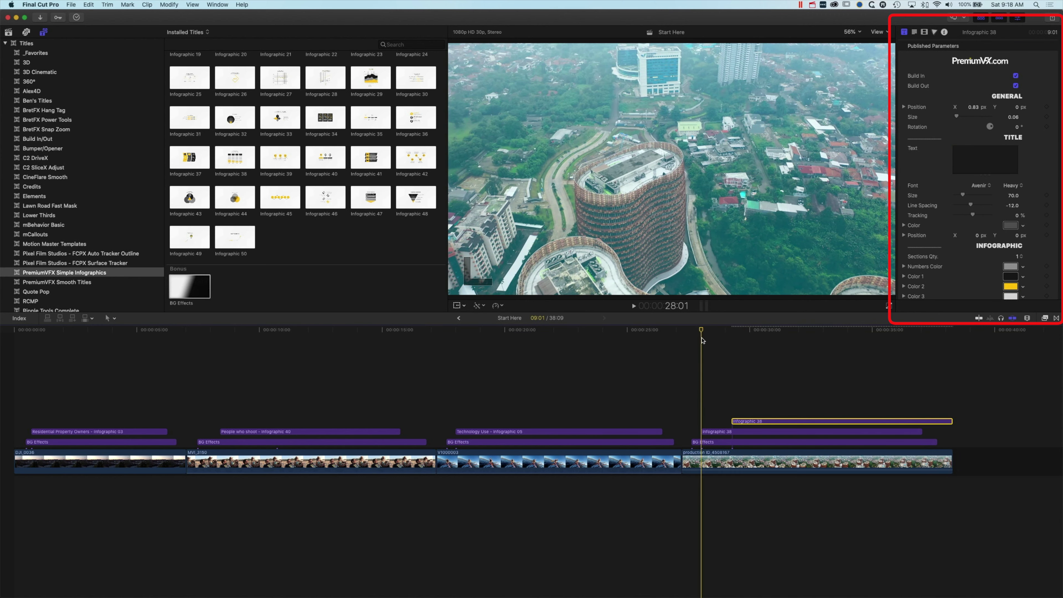
key(space)
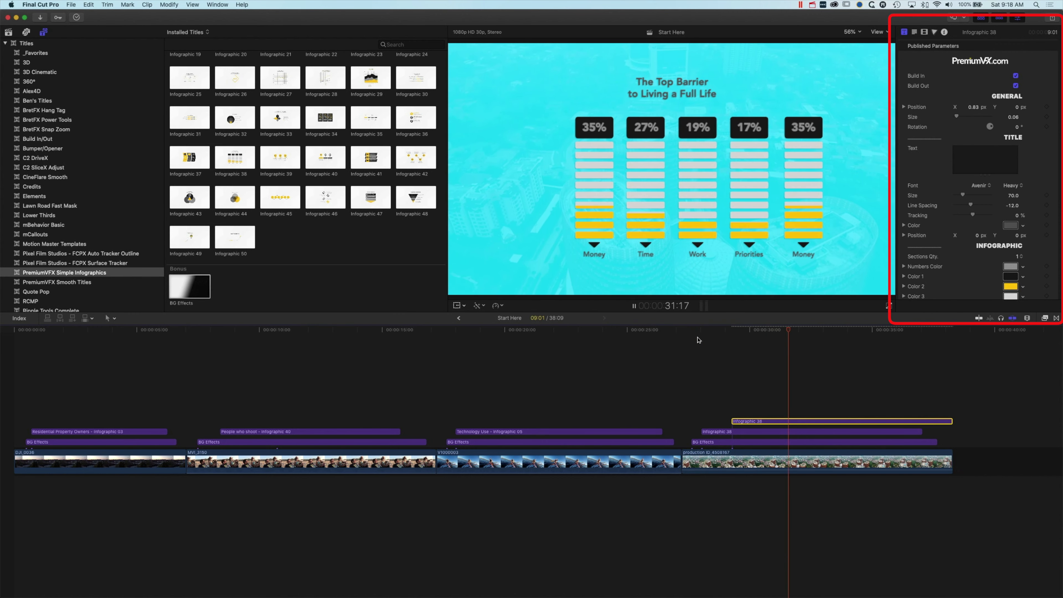
key(space)
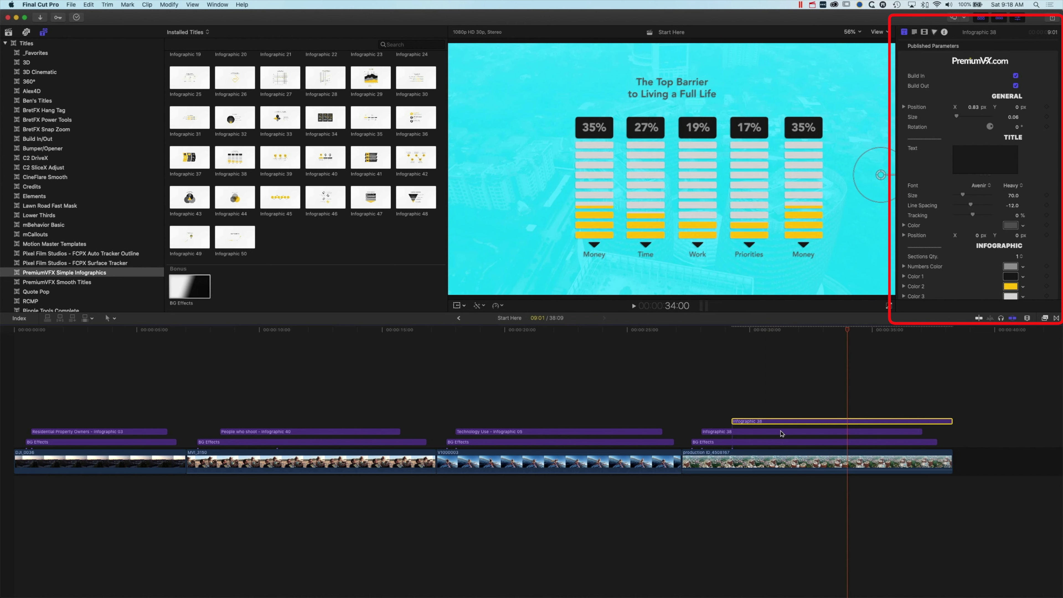
Step: Shift the original Infographic 38's heading horizontally to centre it over the five bars
click(782, 431)
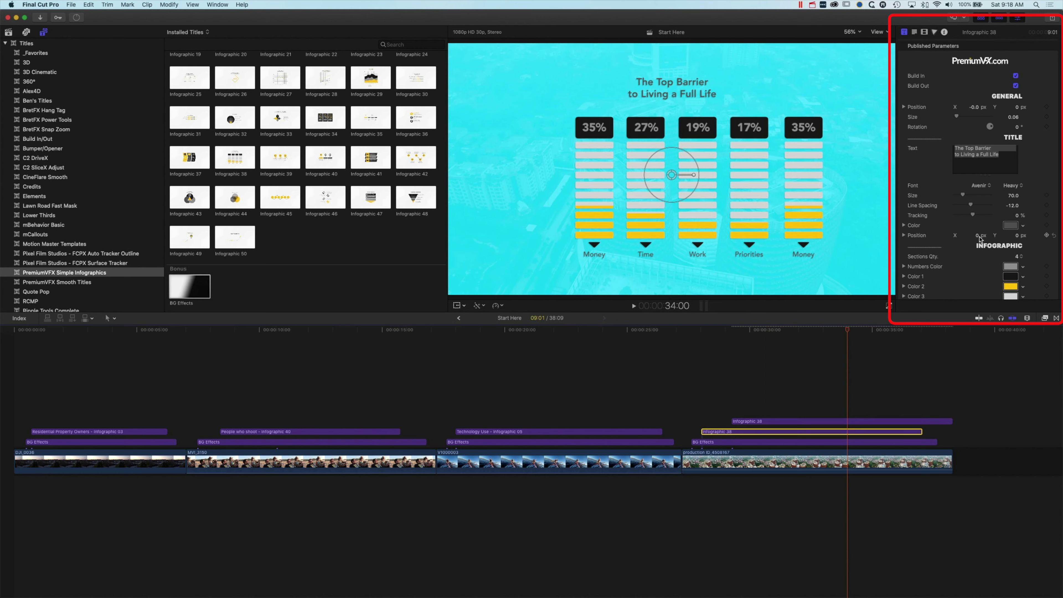
drag(977, 237, 990, 237)
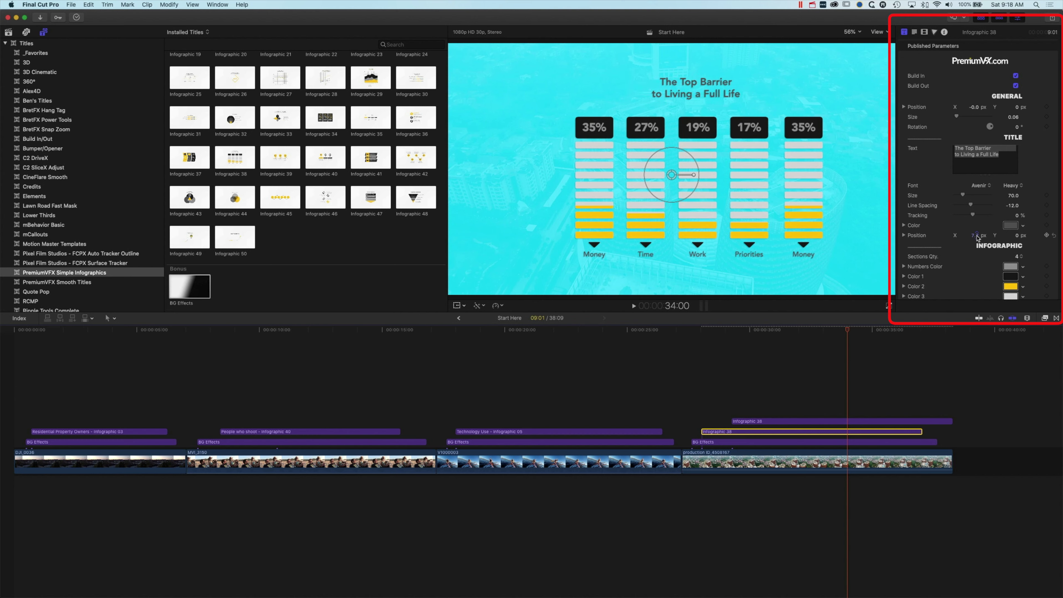